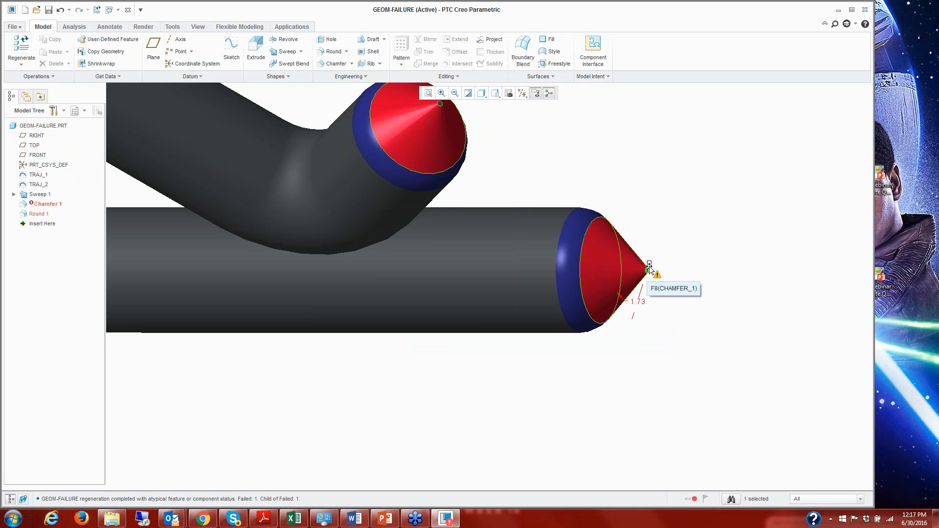
Reduce the chamfer on the rod ends and set its dimension to 0.65.
drag(648, 264, 667, 285)
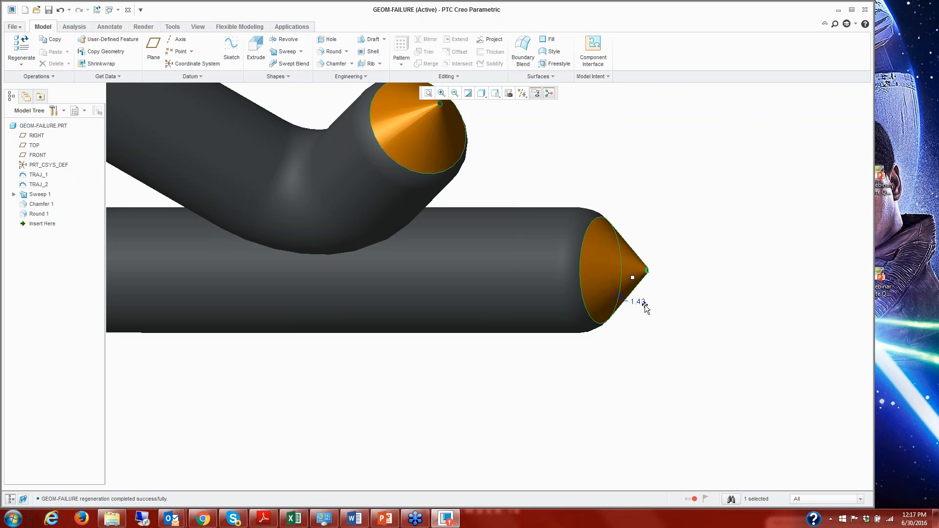
double_click(640, 301)
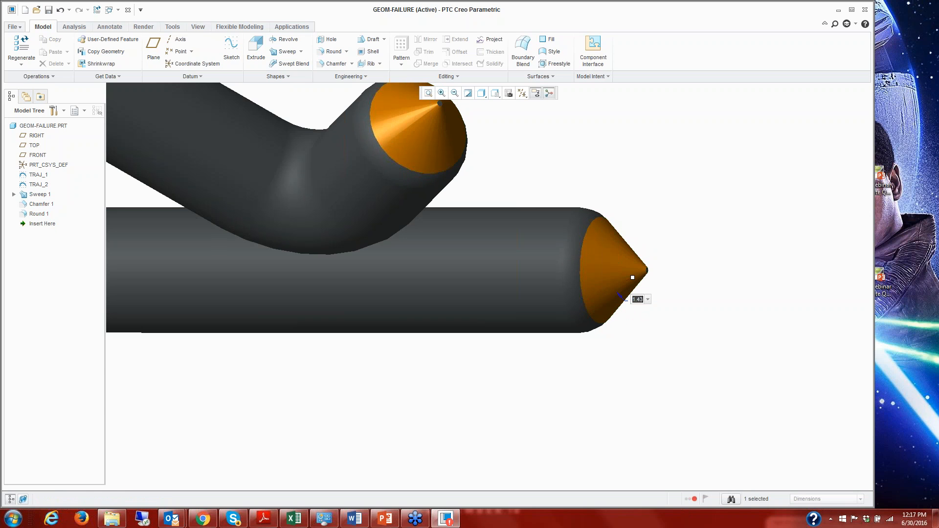
text(.65)
key(Return)
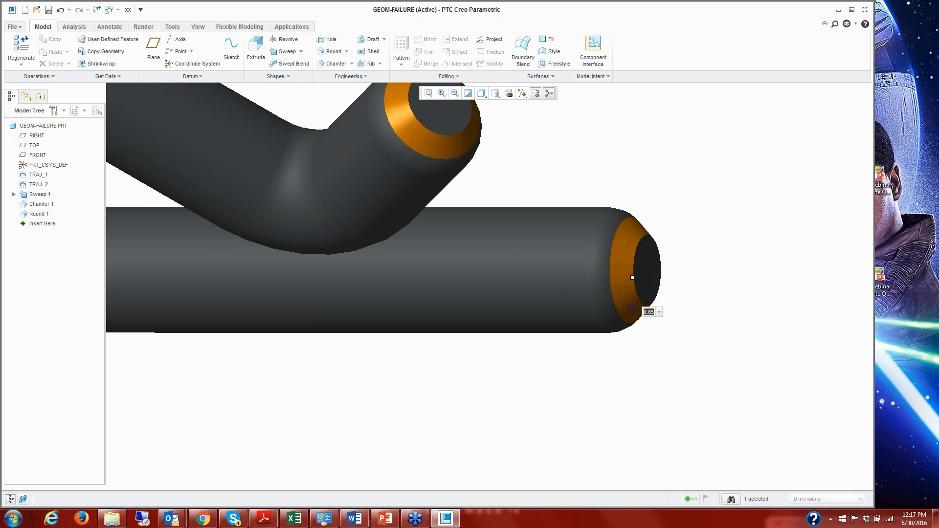
Set the chamfer dimension on the rod ends to 3 and accept the regeneration result.
text(3)
key(Return)
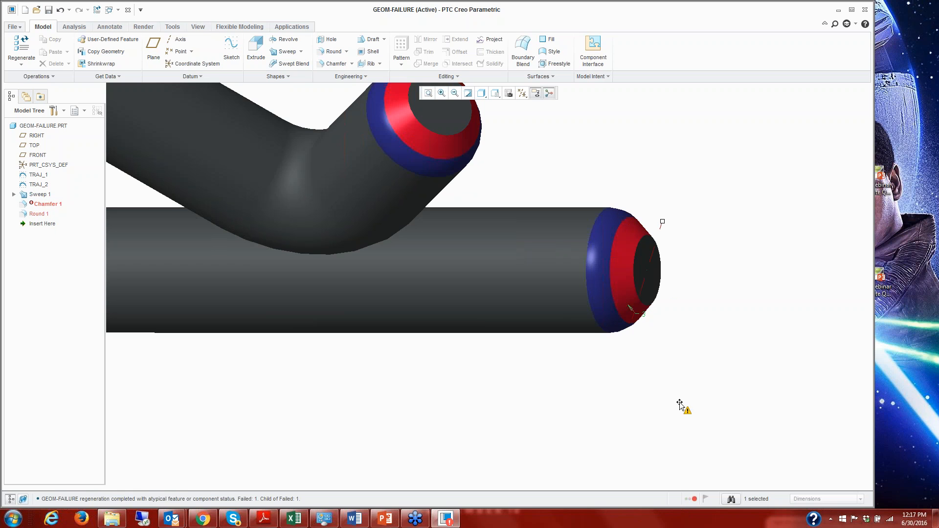
click(691, 230)
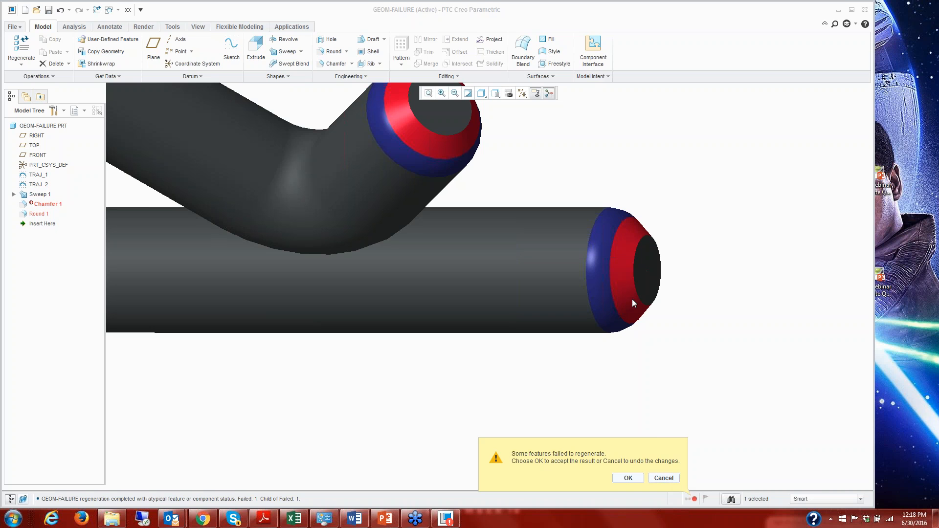
click(628, 478)
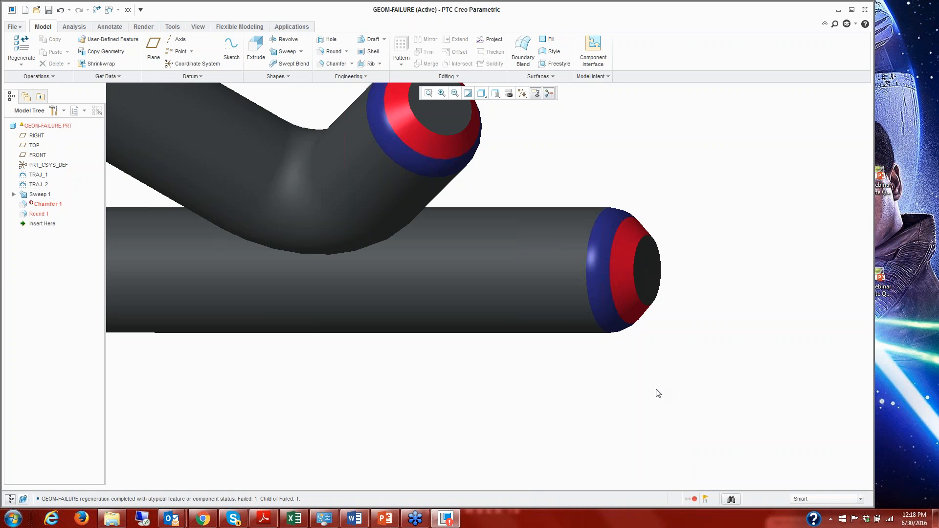
Examine the feature information for Chamfer 1 through the Regeneration Manager, and close both the manager and the report.
click(693, 500)
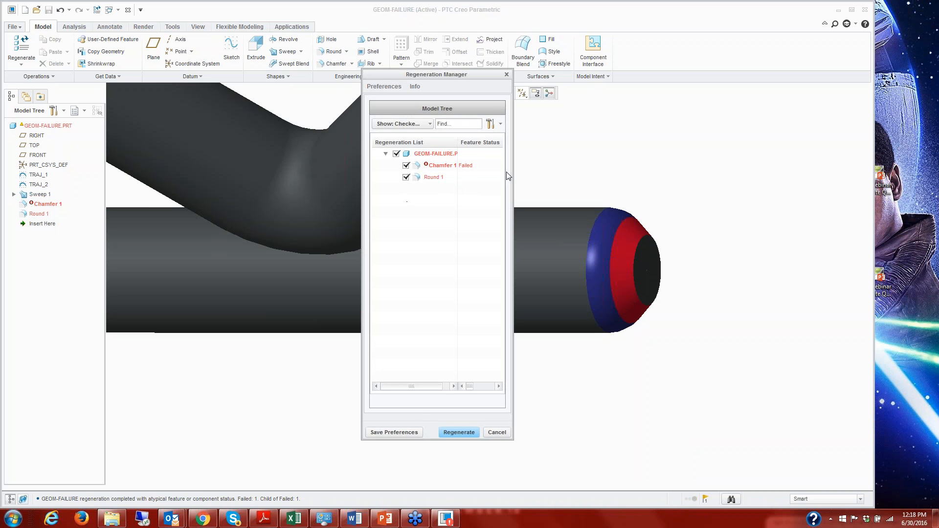
drag(513, 172, 631, 189)
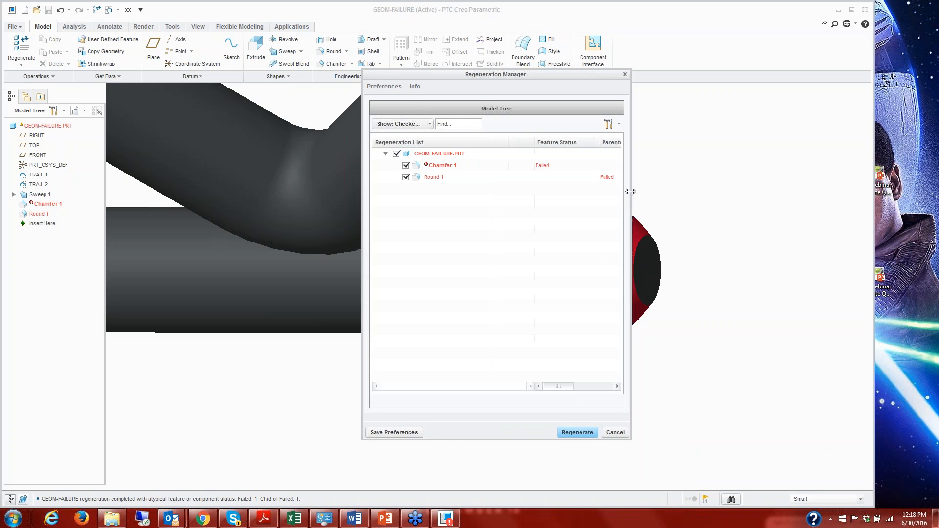
right_click(447, 168)
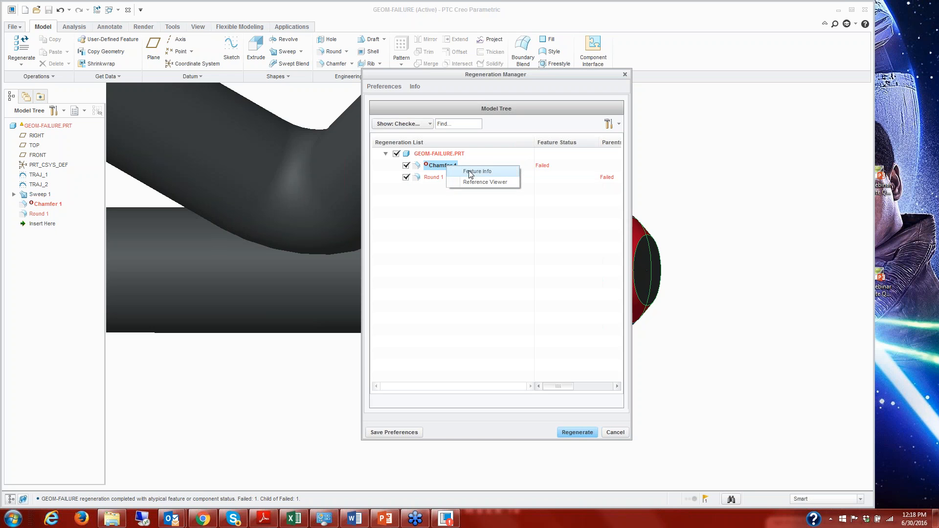
click(473, 172)
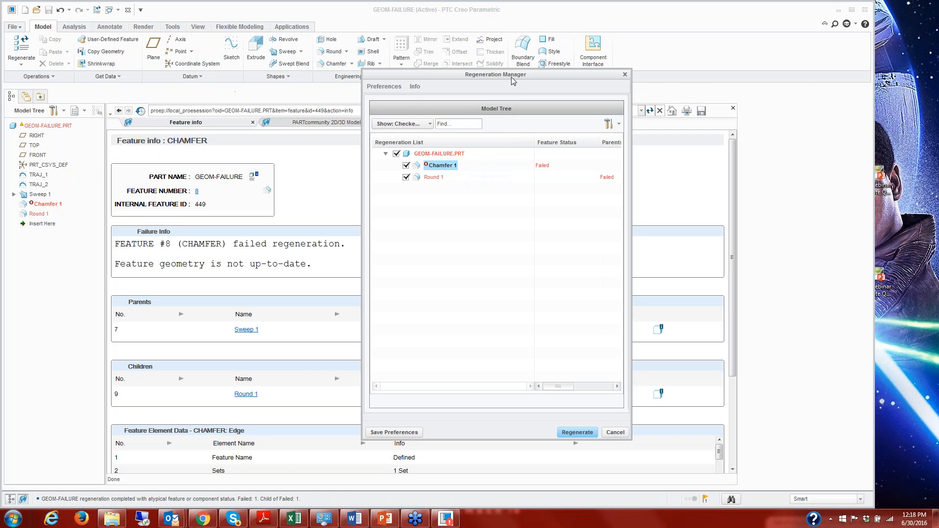
drag(516, 77, 612, 84)
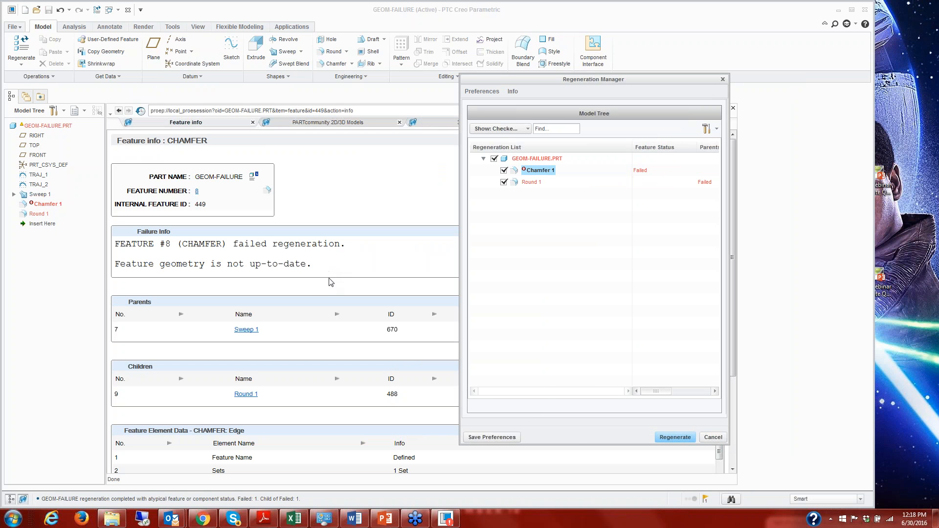
click(714, 438)
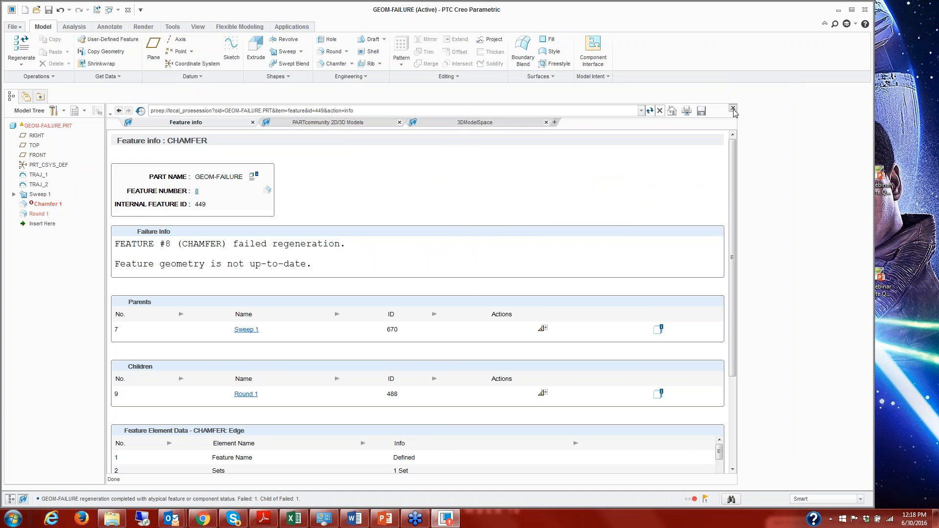
click(732, 108)
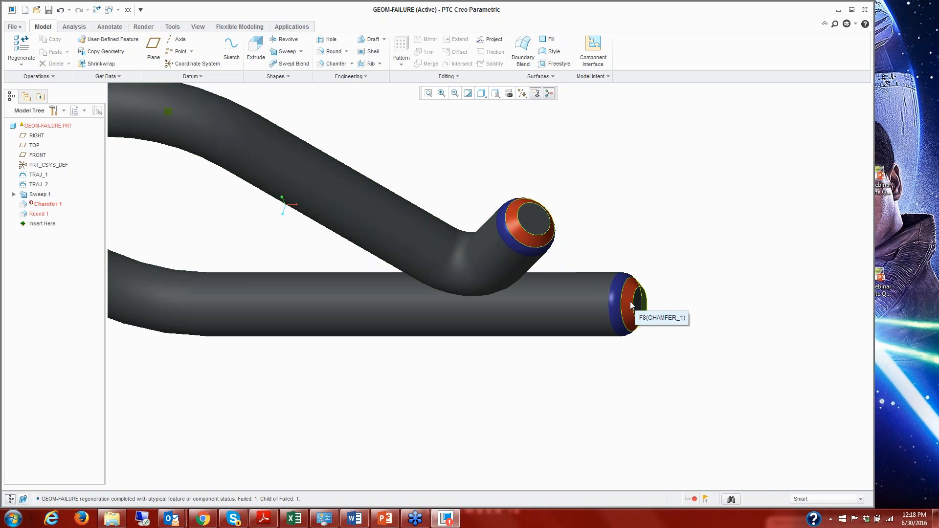
Set the dimension of the failed Chamfer 1 back to 0.65 and regenerate the part.
double_click(630, 302)
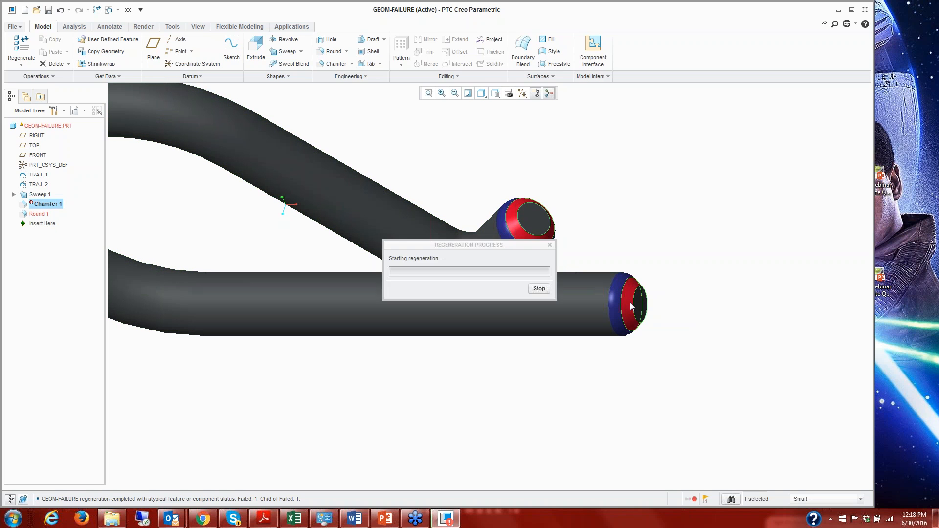
double_click(645, 331)
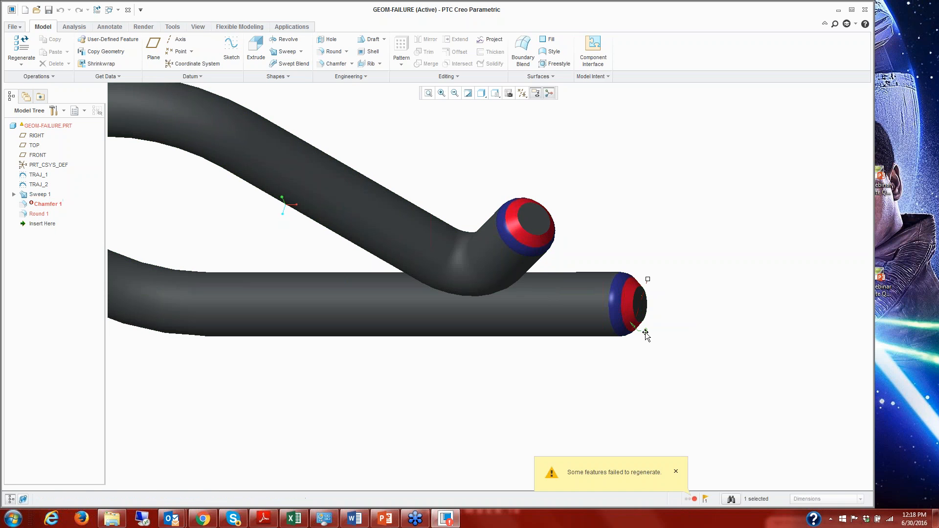
text(0.65)
key(Return)
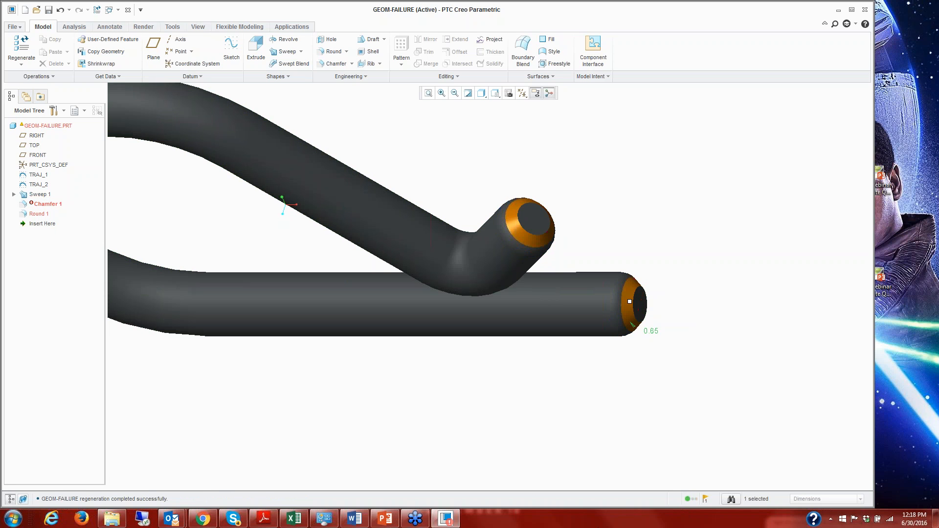
click(610, 397)
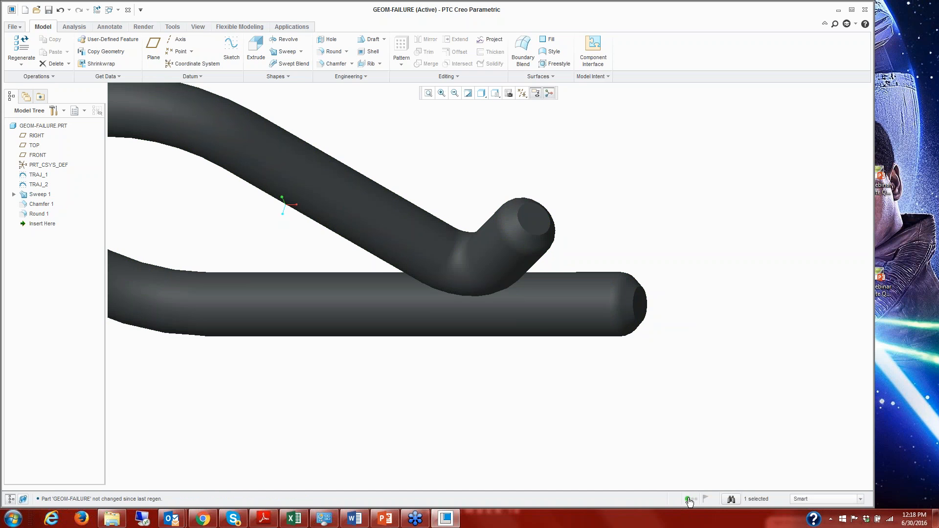
Set the radius of TRAJ_2's tight bend near its free end to 1 and accept the regeneration result.
mouse_move(584, 361)
middle_down()
mouse_move(577, 320)
mouse_move(587, 342)
middle_up()
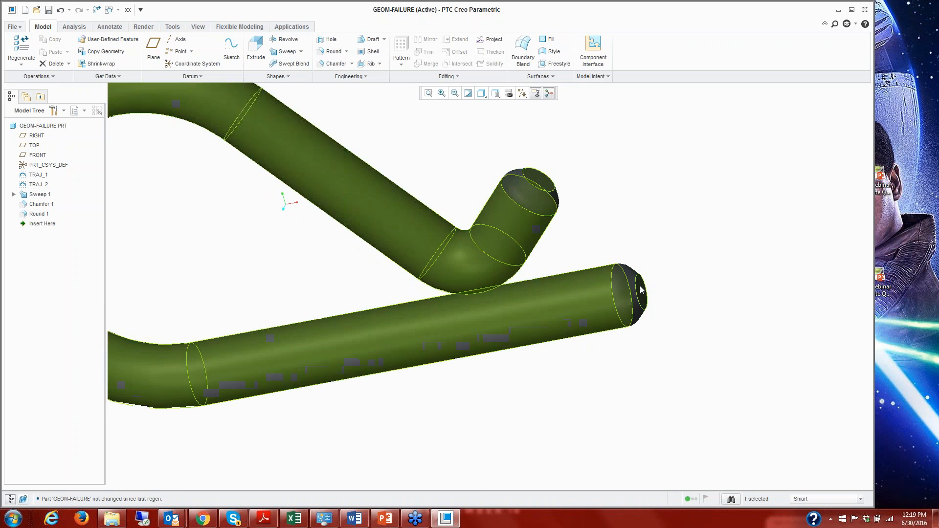
right_click(36, 185)
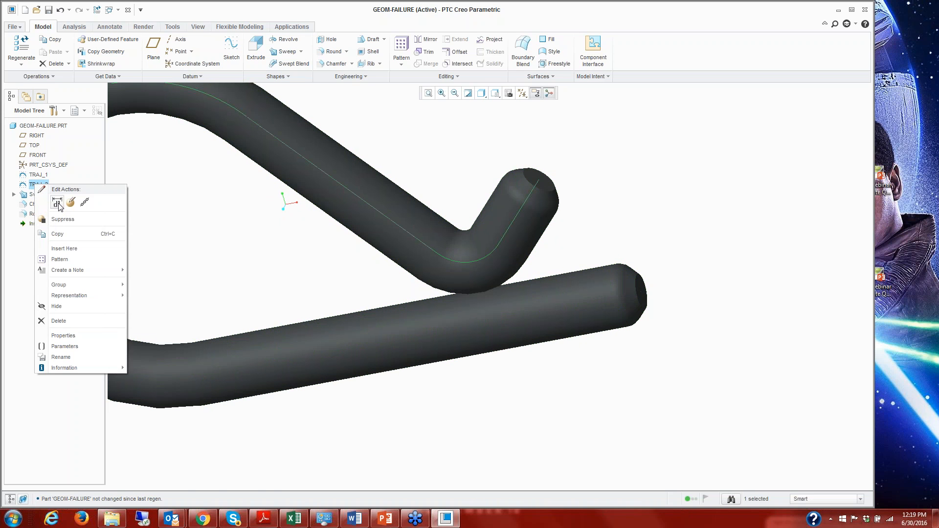
click(57, 203)
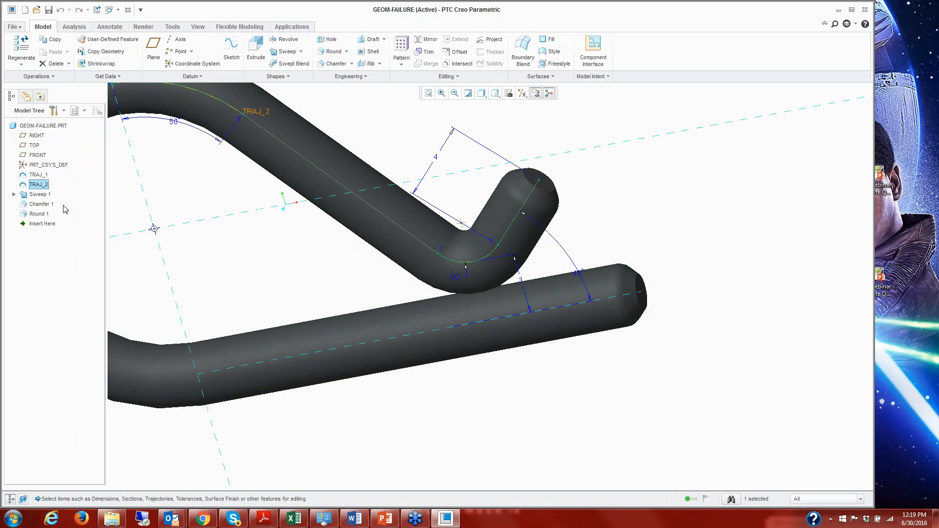
double_click(456, 278)
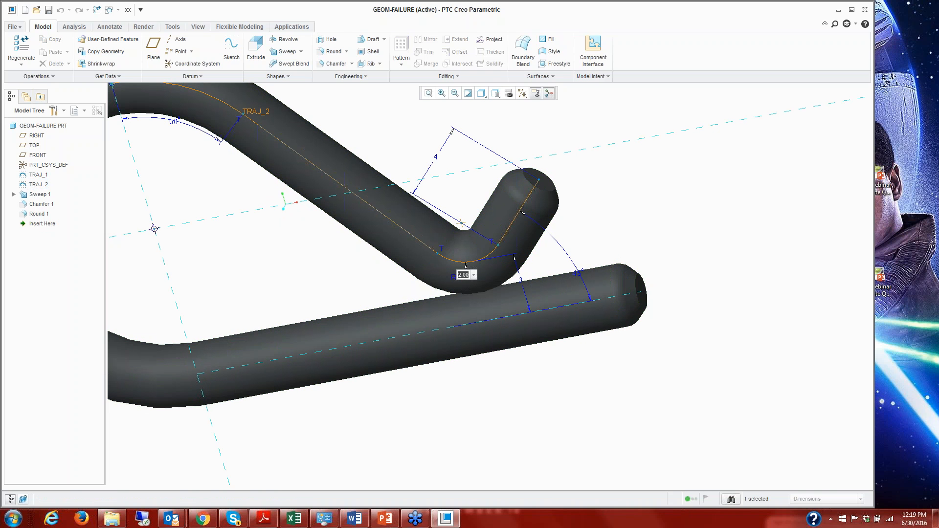
text(1)
key(Return)
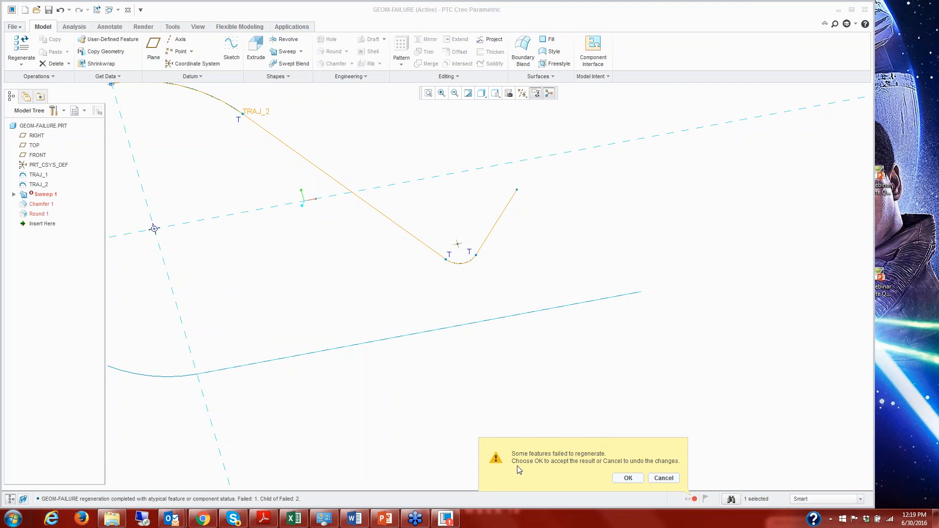
click(627, 478)
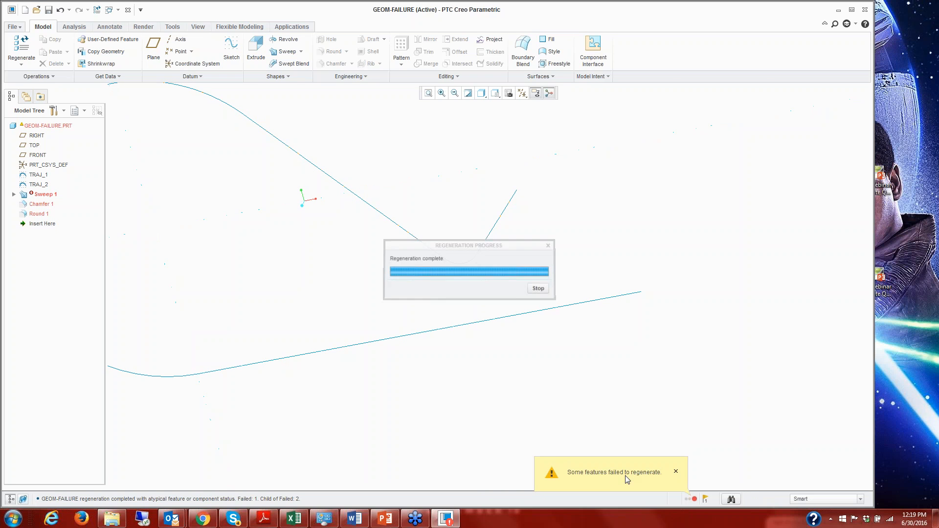
Examine the failure details in the feature information for Sweep 1 through the Regeneration Manager, and close both.
click(695, 500)
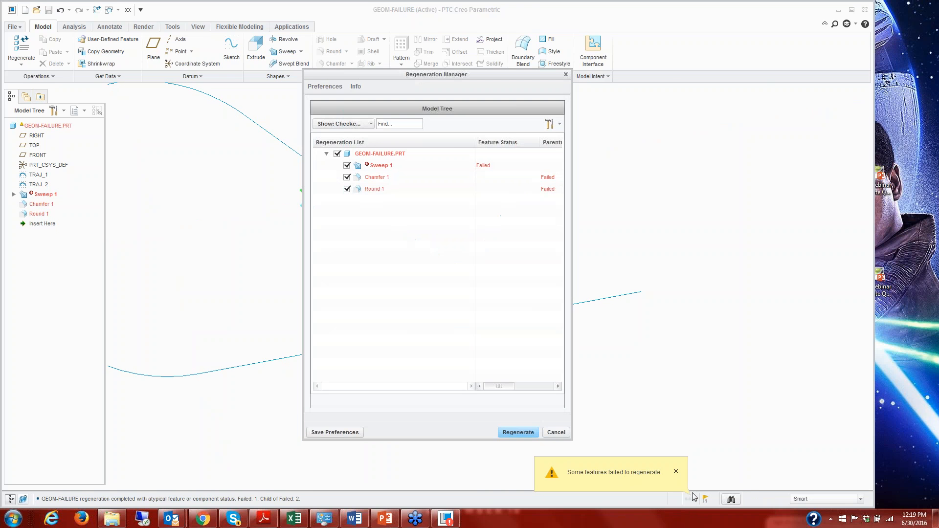
click(384, 166)
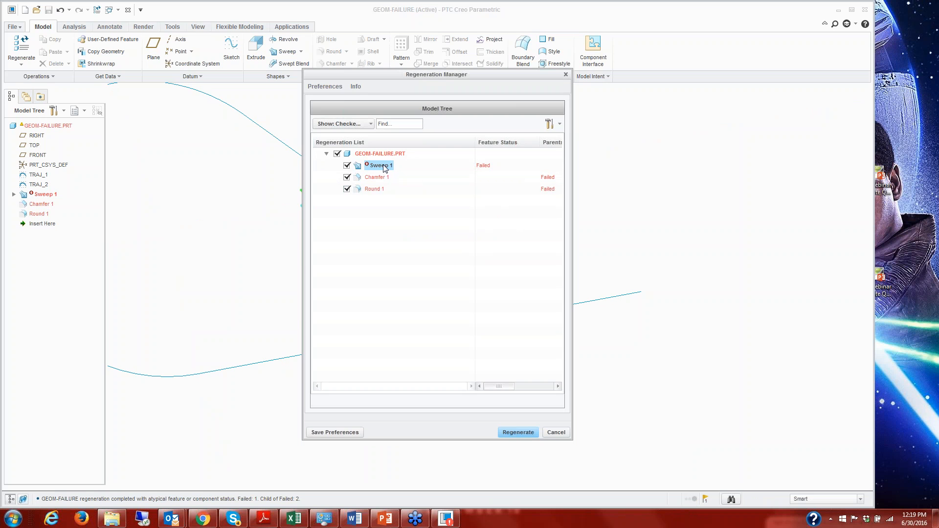
right_click(385, 166)
click(414, 170)
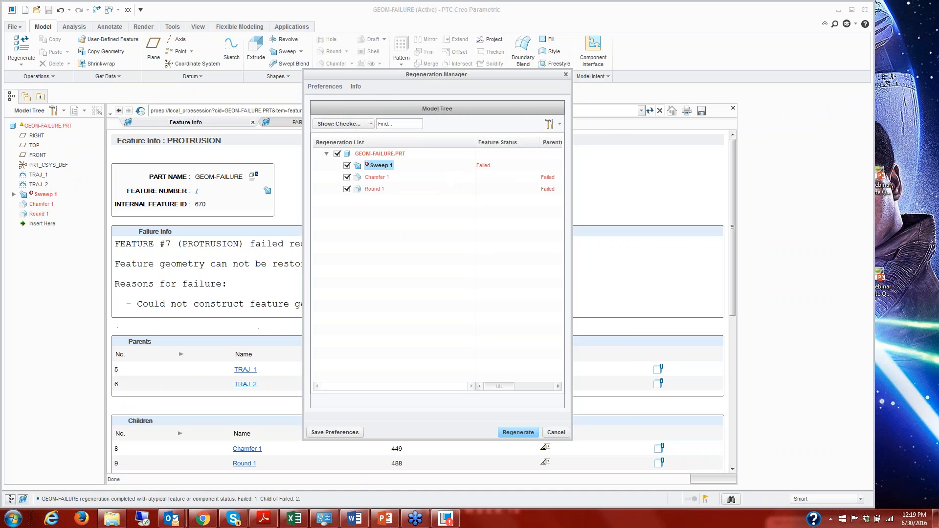
drag(419, 75, 554, 84)
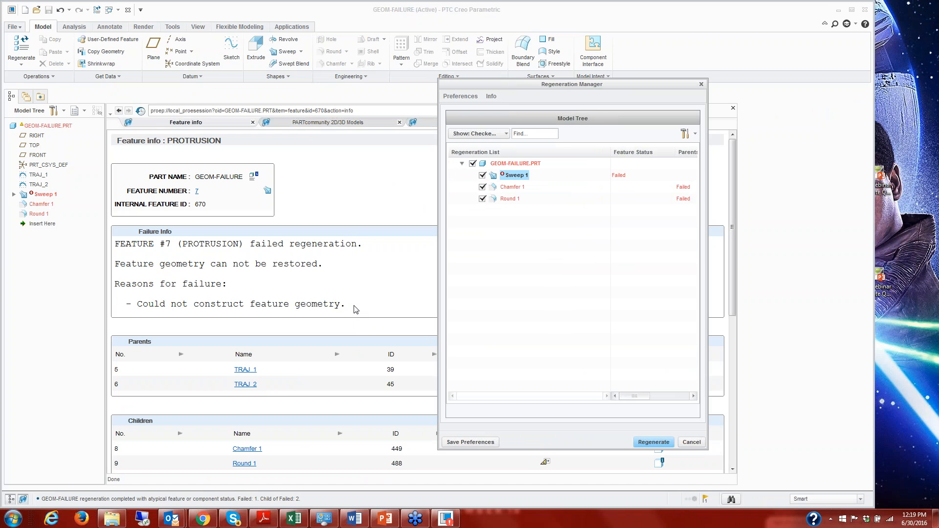
click(691, 443)
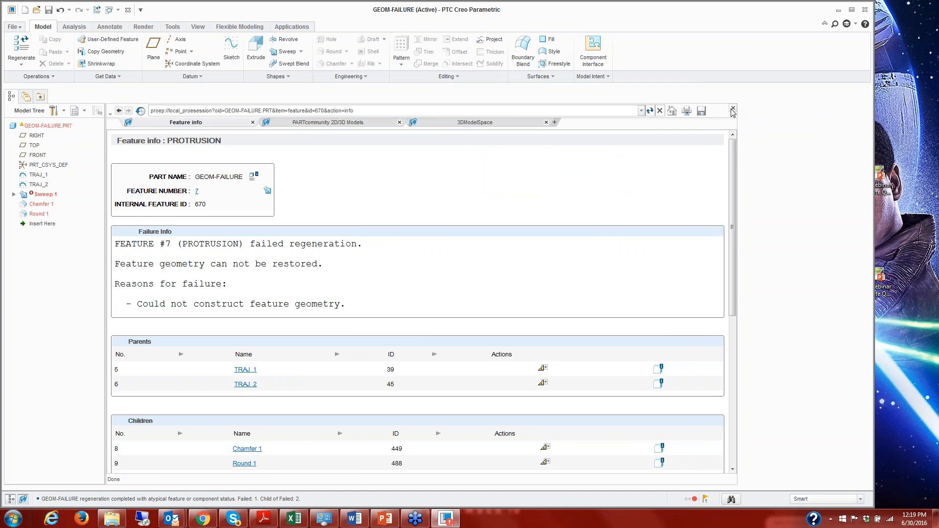
click(733, 108)
Redefine Sweep 1 by setting its circular section's diameter to 2 and accept the section sketch.
click(48, 197)
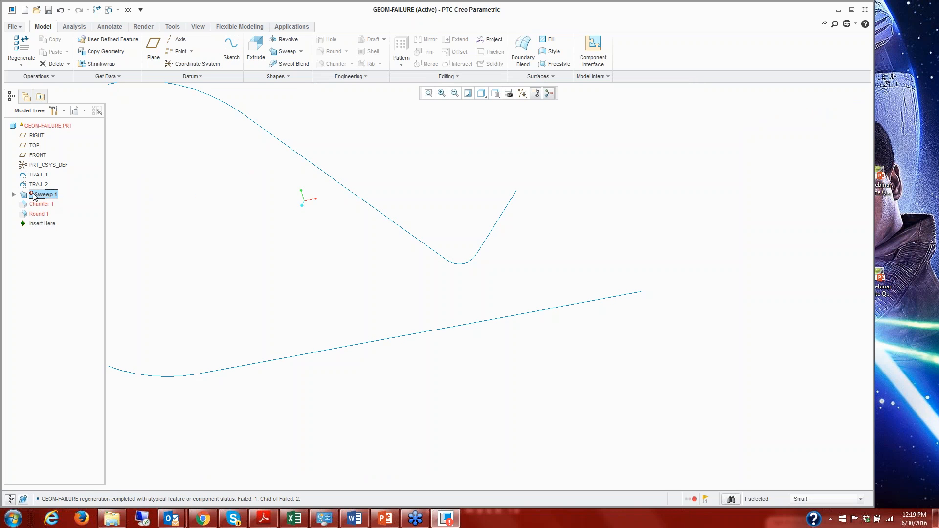
click(14, 194)
click(59, 208)
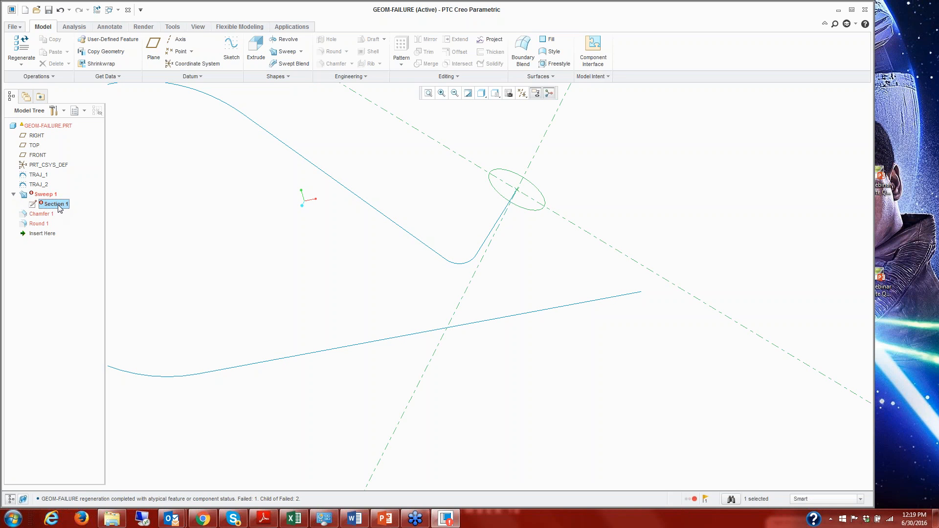
right_click(50, 197)
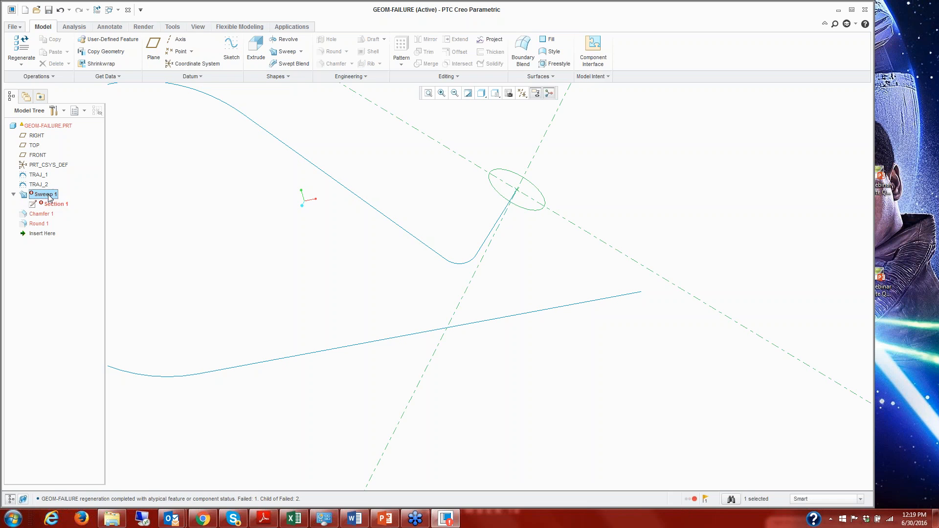
click(71, 213)
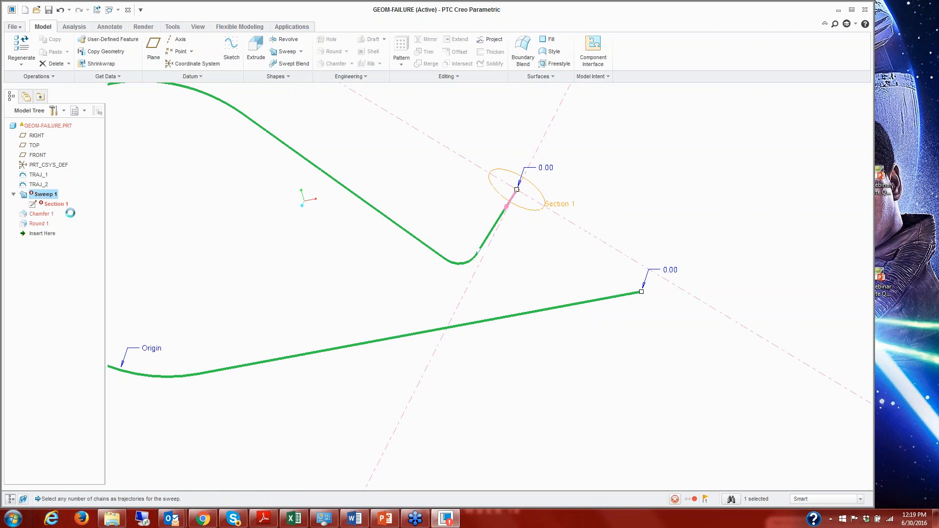
click(52, 51)
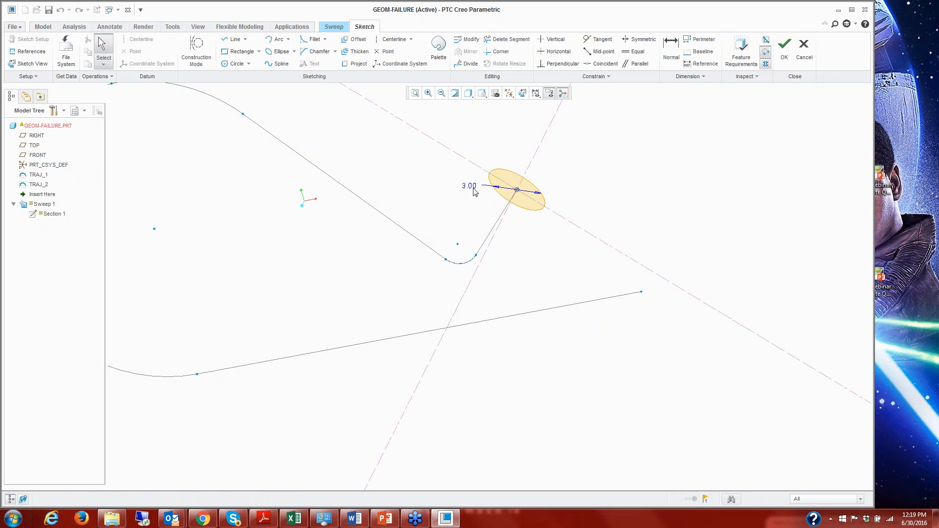
double_click(470, 186)
text(2)
key(Return)
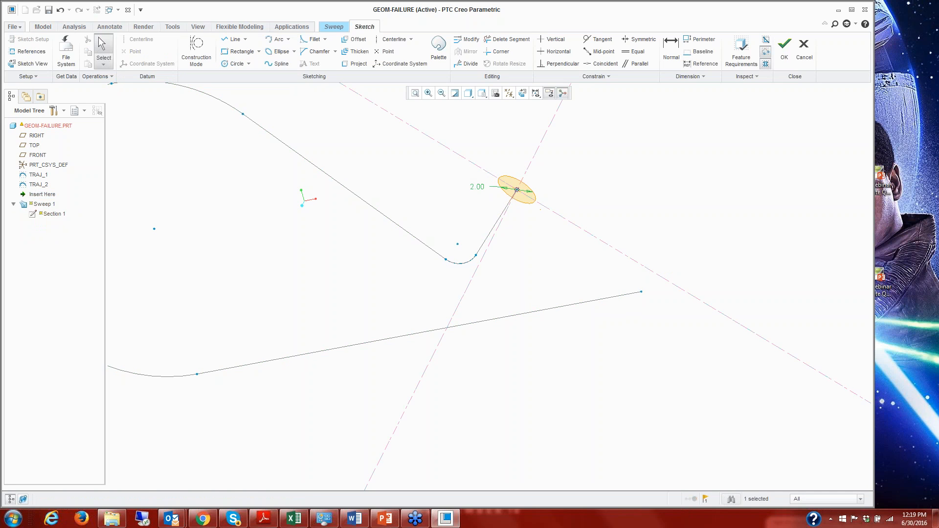
click(784, 48)
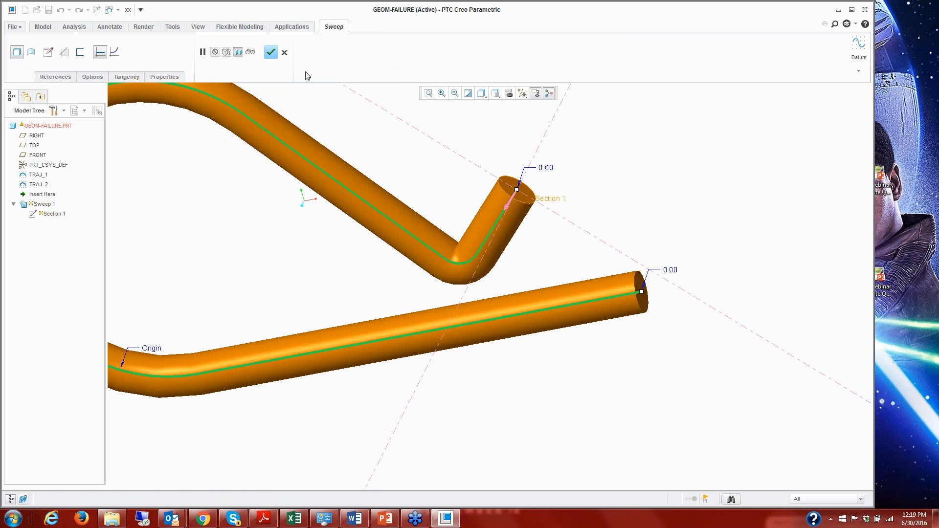
Complete the redefinition of Sweep 1, inspect the regenerated pipe ends, and close the GEOM-FAILURE part.
click(271, 52)
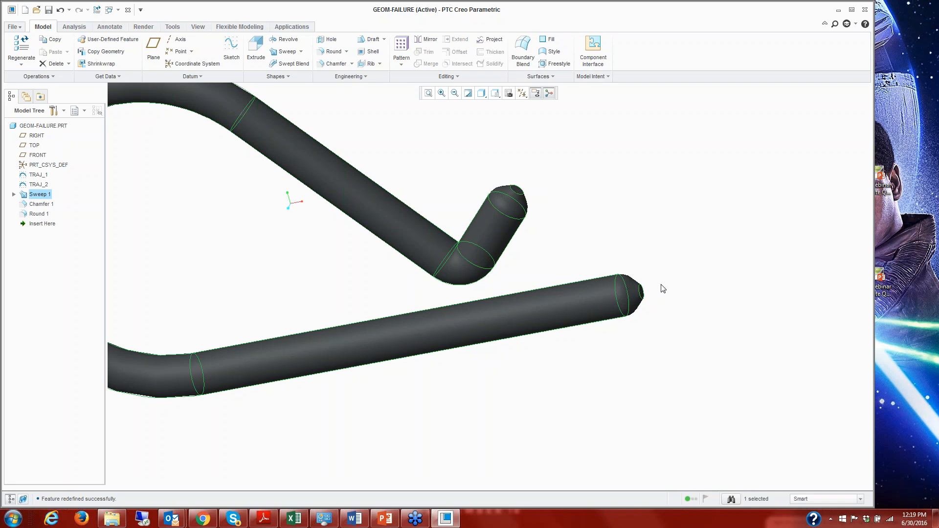
middle_drag(663, 289, 644, 304)
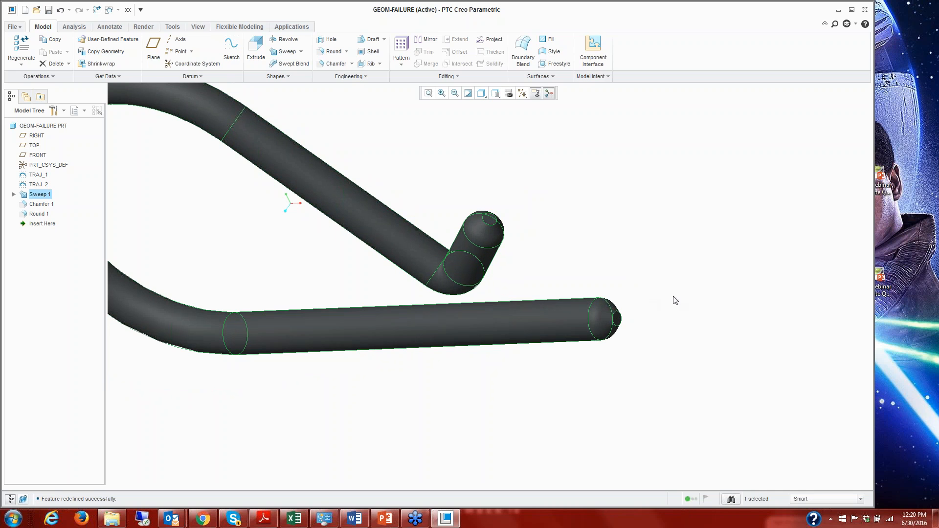
click(127, 10)
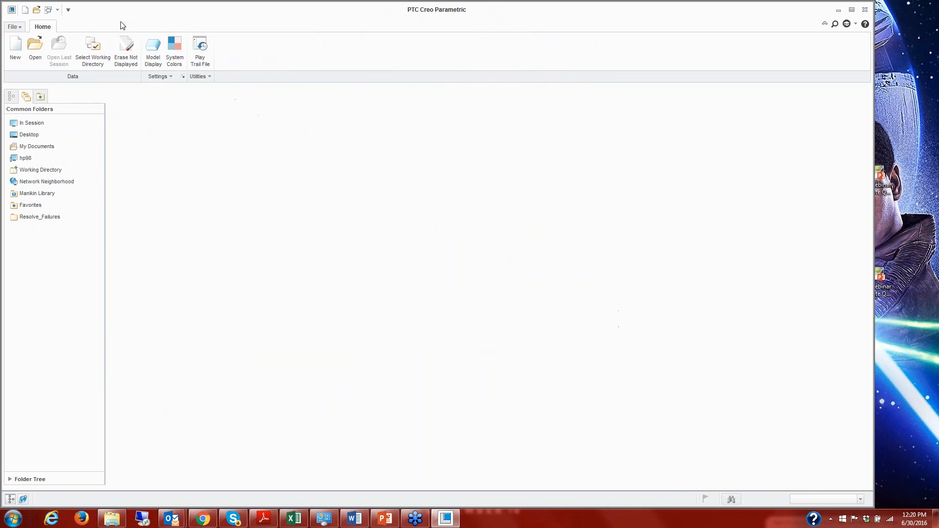
Open open-sec_fail.prt from the Part_Open-Section subfolder of Resolve_Failures.
click(38, 218)
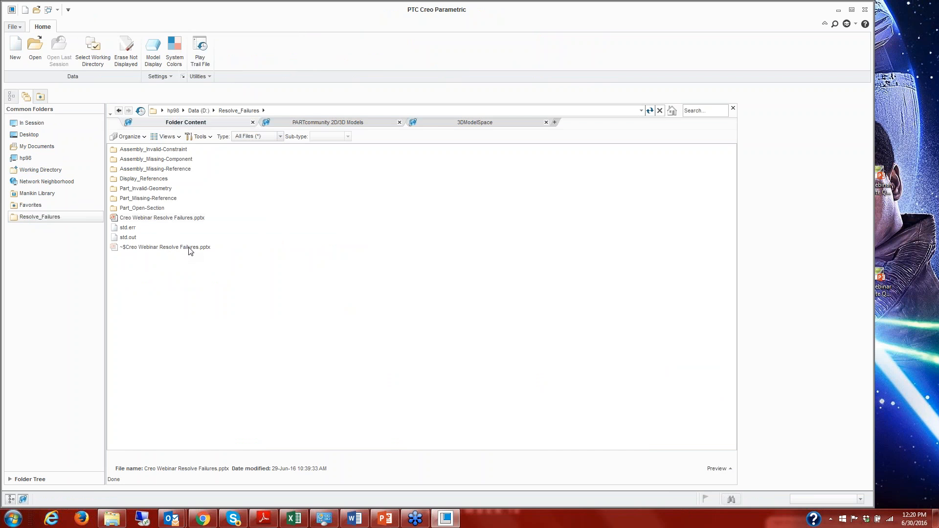
click(150, 209)
double_click(150, 210)
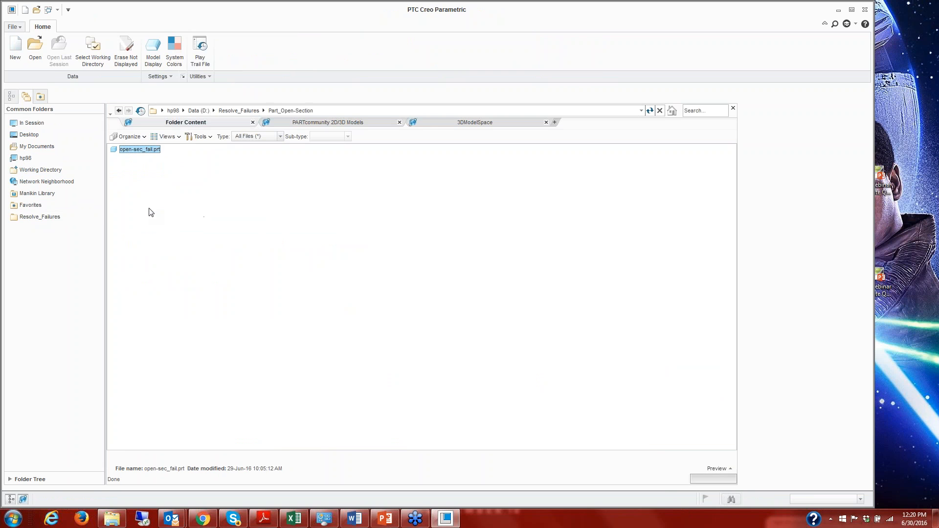
double_click(143, 149)
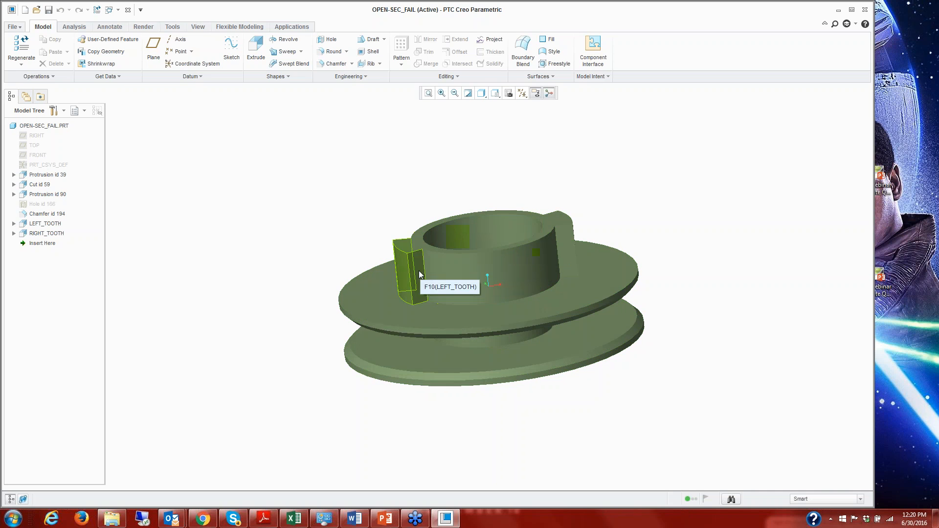
Examine the section data in LEFT_TOOTH's feature information to check whether its section is open or closed, and close the report.
click(47, 223)
right_click(47, 224)
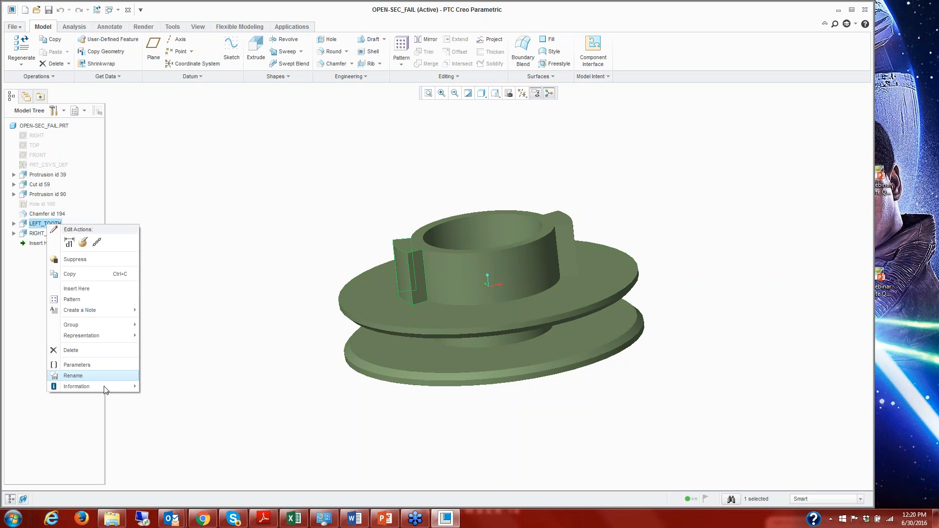
mouse_move(105, 389)
click(175, 386)
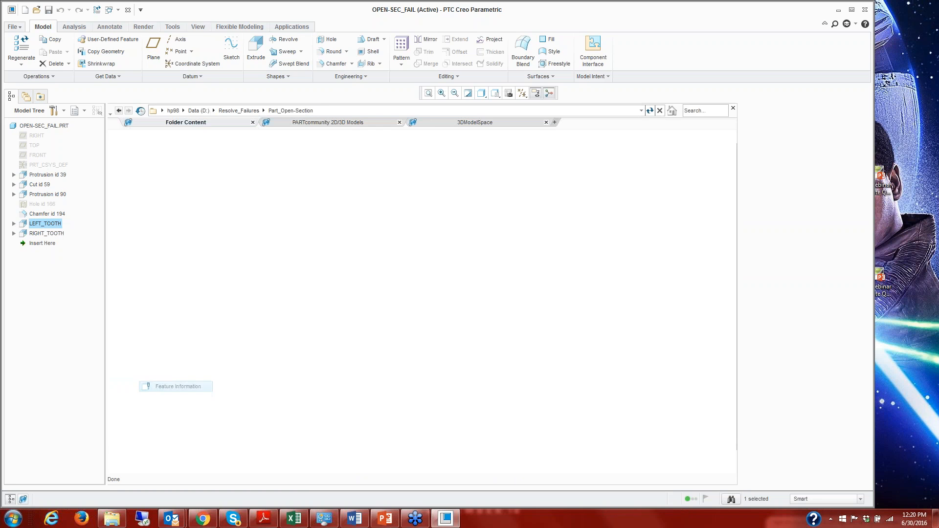
scroll(226, 422, down, 3)
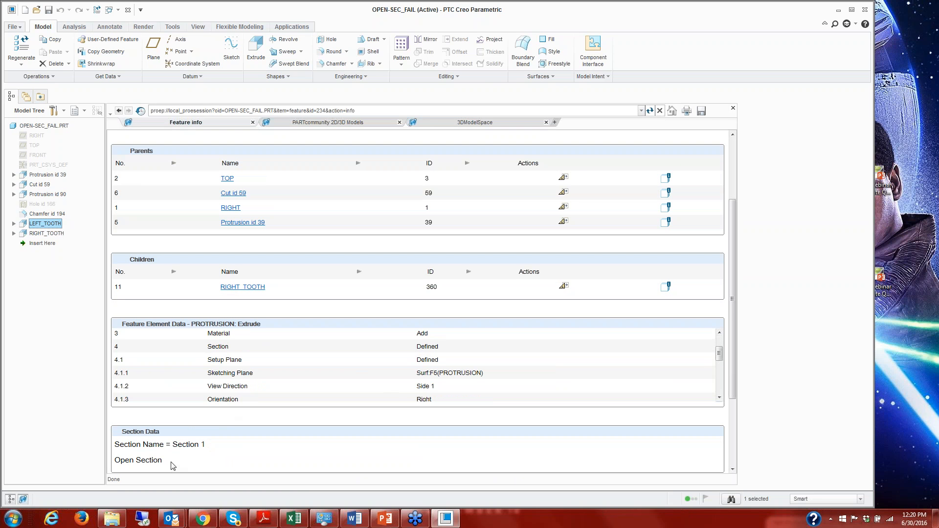
drag(172, 464, 124, 463)
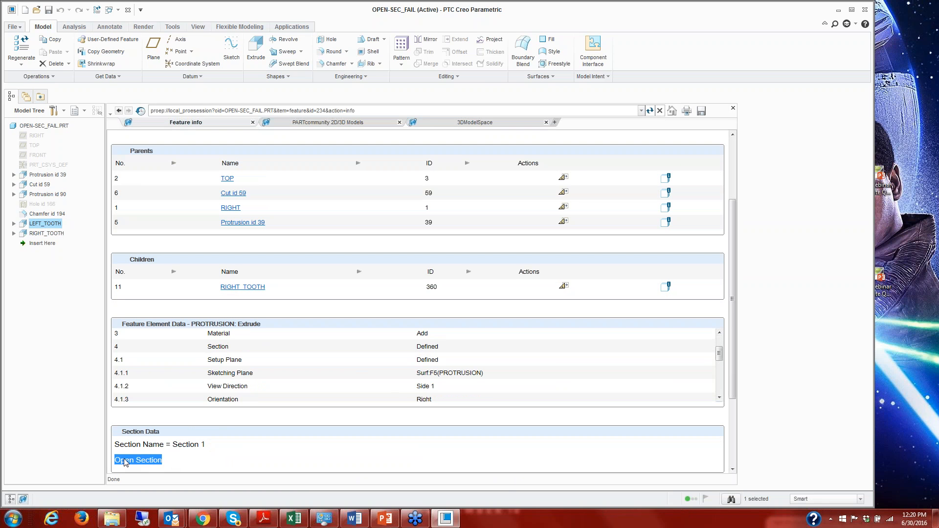
click(733, 108)
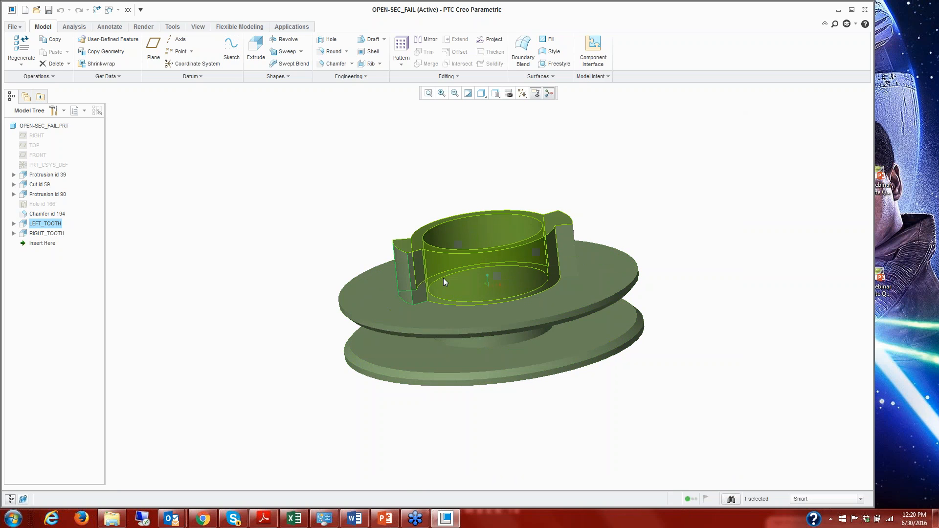
Set the extrusion height of LEFT_TOOTH to 11 and accept the regeneration result.
click(353, 204)
scroll(472, 290, down, 4)
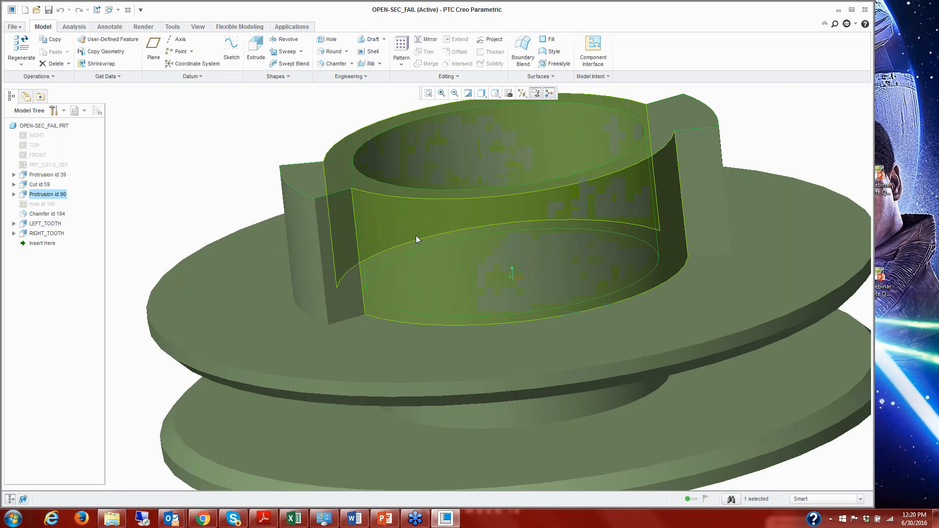
click(416, 237)
click(194, 137)
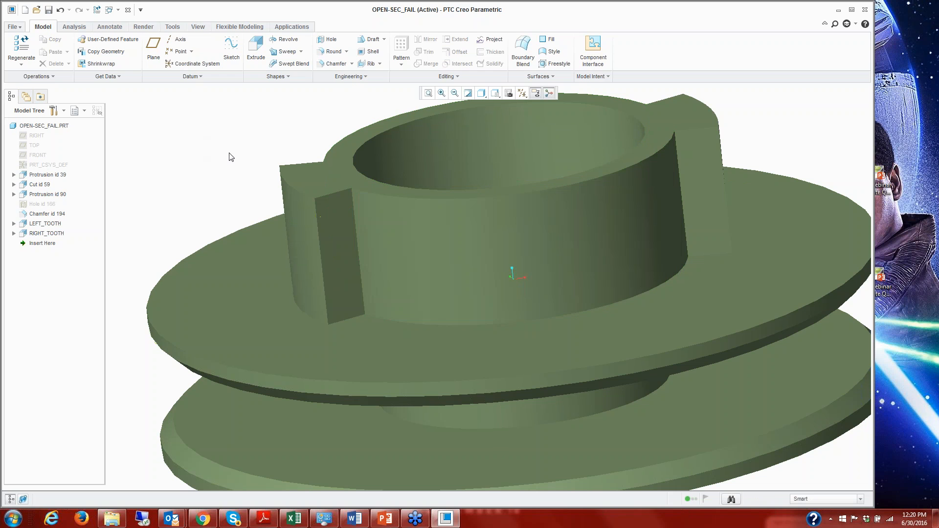
right_click(44, 224)
click(60, 244)
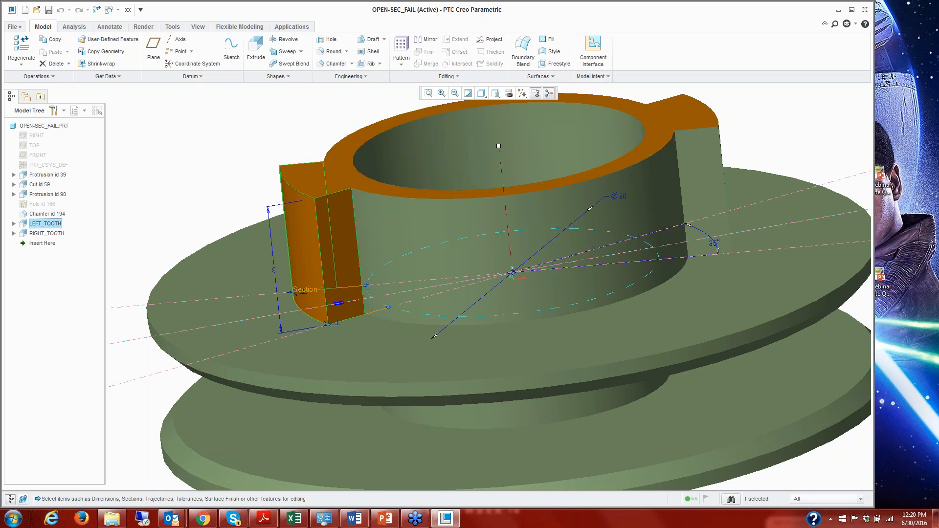
double_click(273, 272)
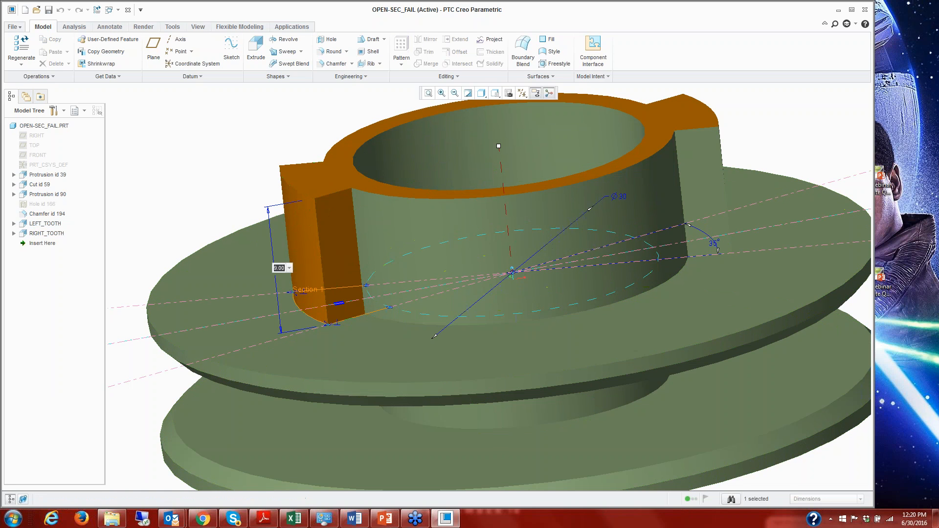
text(11)
key(Return)
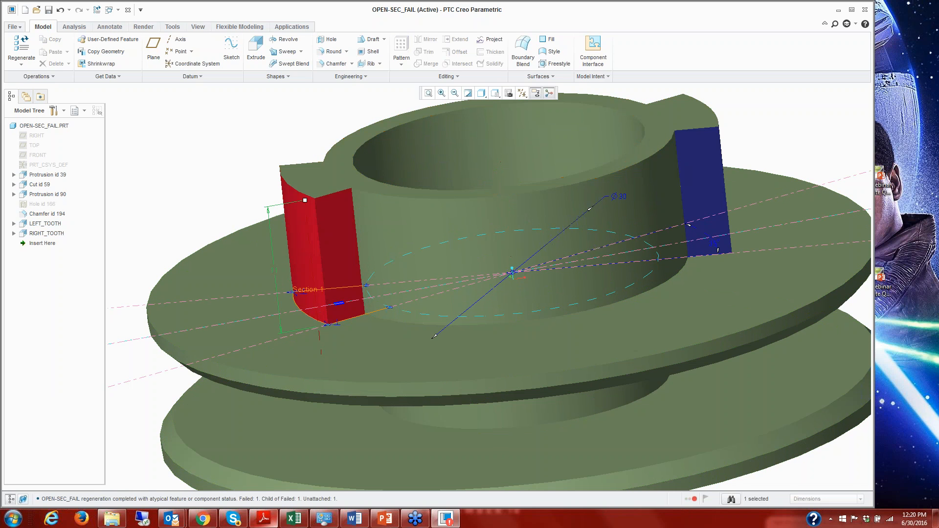
click(457, 297)
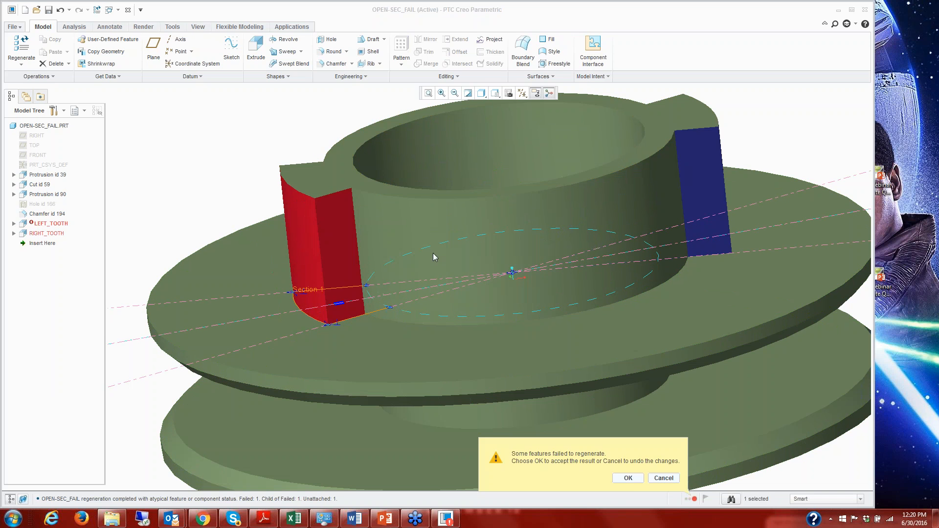
click(628, 478)
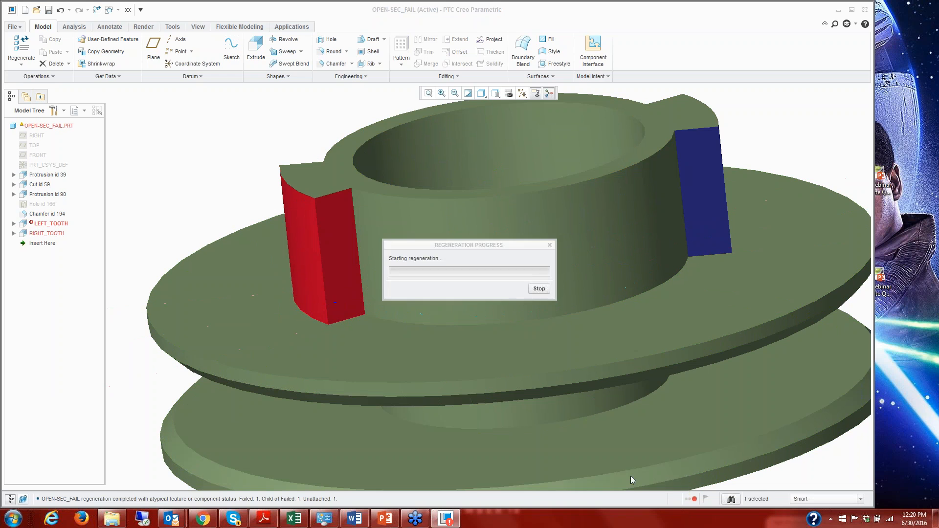
Examine the failure reasons in LEFT_TOOTH's feature information through the Regeneration Manager, and close both.
click(695, 499)
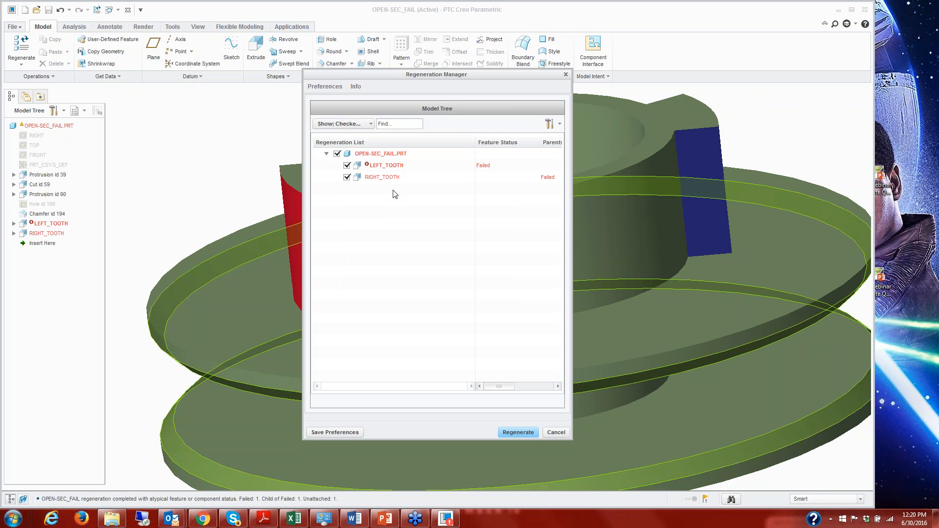
right_click(385, 168)
click(412, 170)
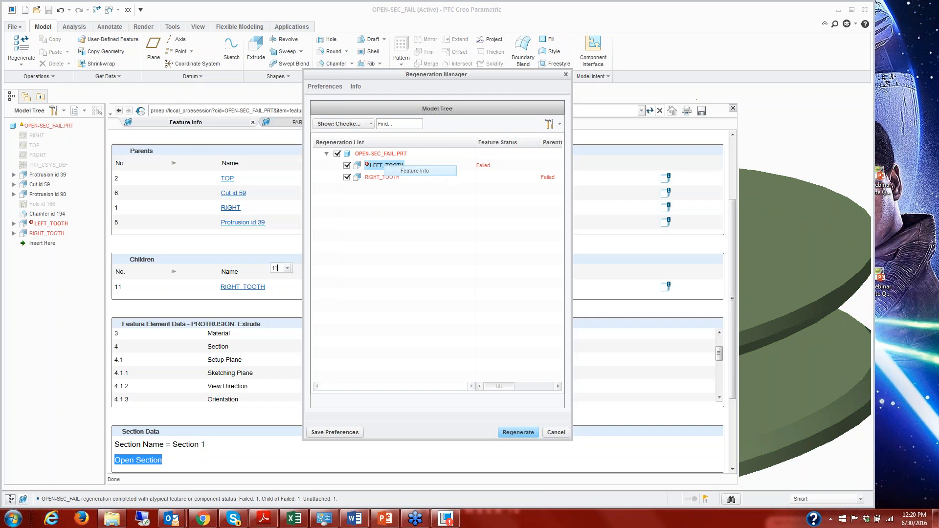
drag(411, 74, 524, 89)
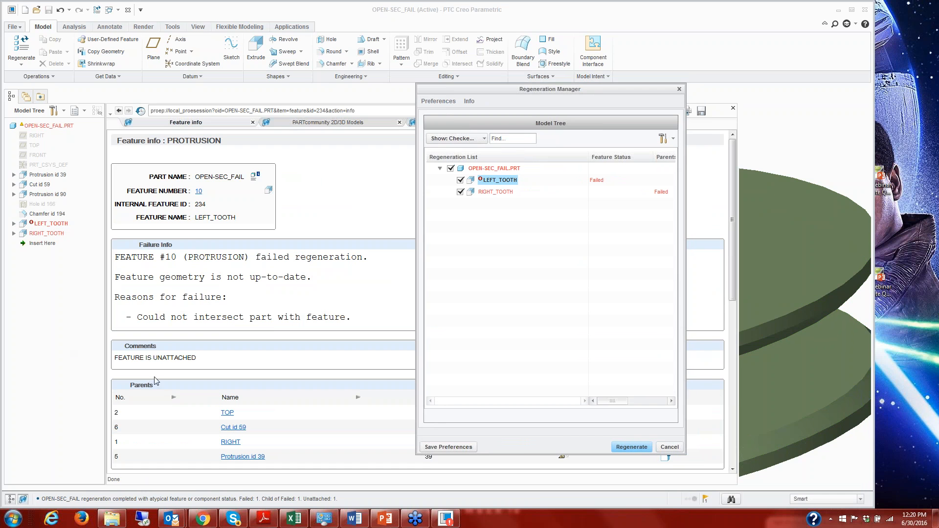
click(669, 447)
click(733, 110)
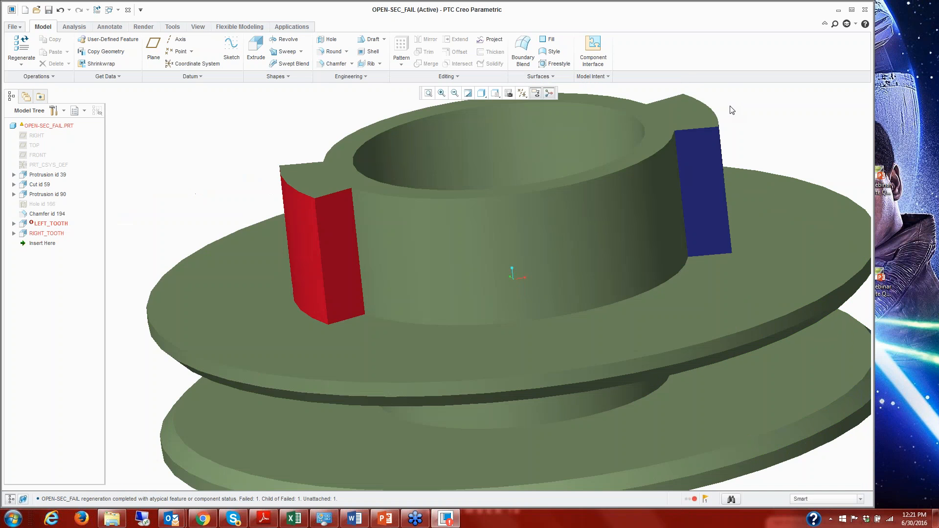
Redefine LEFT_TOOTH's Section 1 by joining its two open inner ends with a center-and-ends arc about the hub's centre, and accept the sketch.
click(14, 224)
click(52, 234)
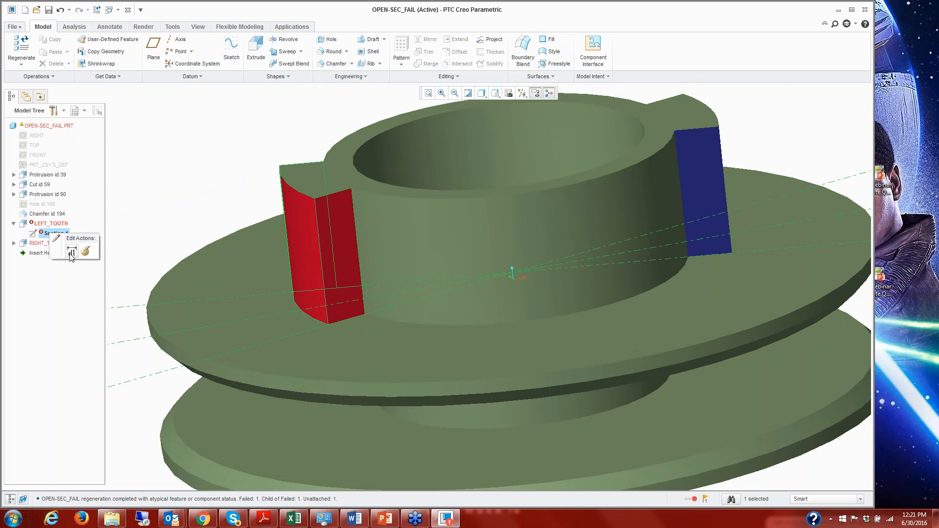
click(71, 252)
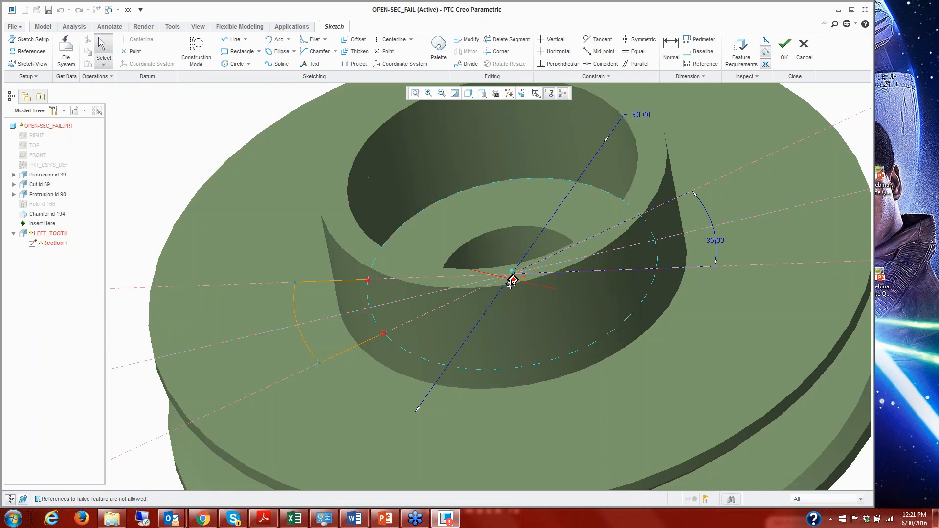
click(288, 39)
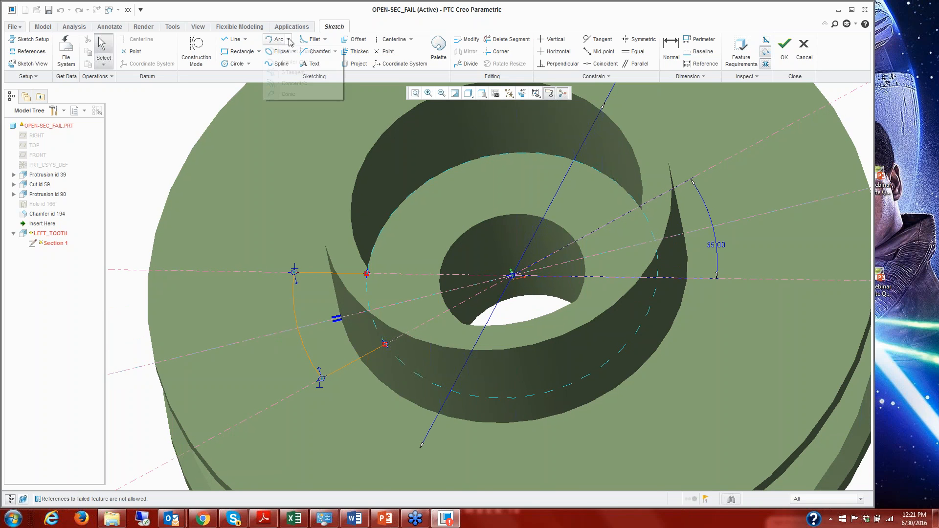
click(294, 62)
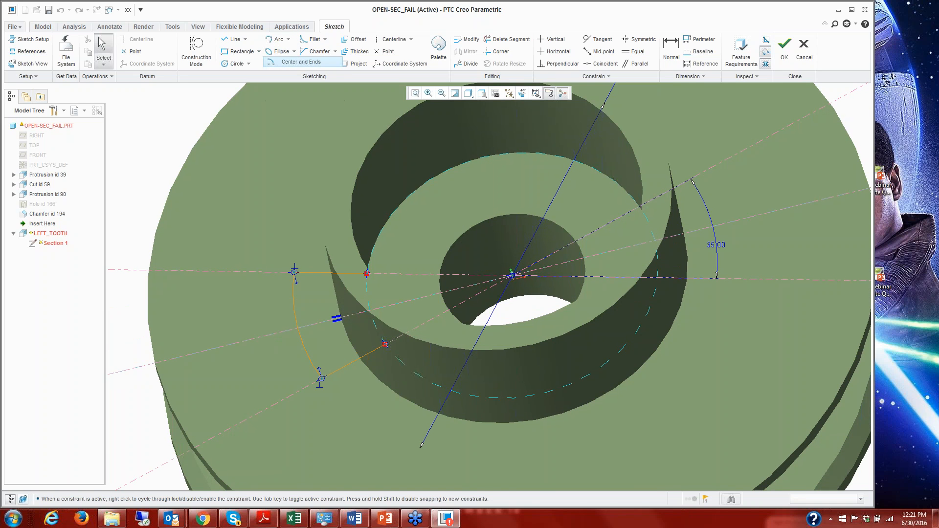
click(509, 275)
click(367, 273)
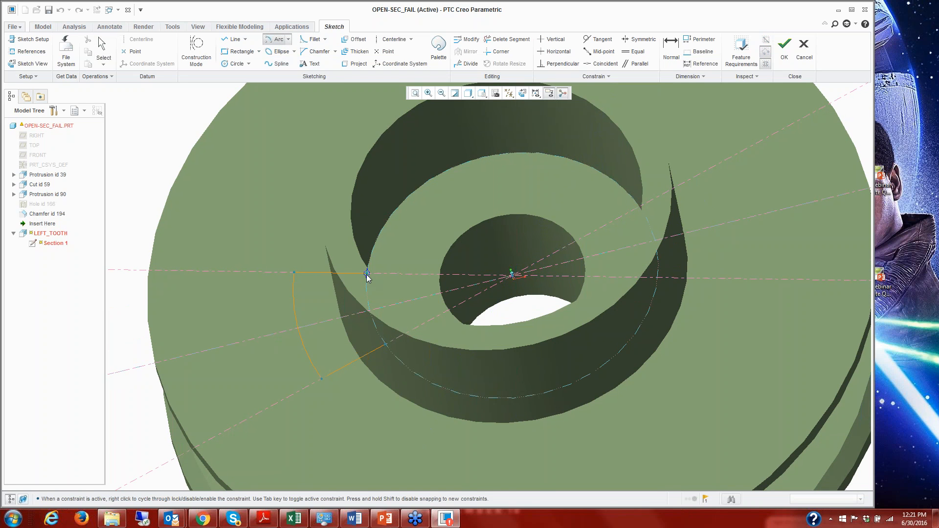
click(384, 345)
middle_click(378, 415)
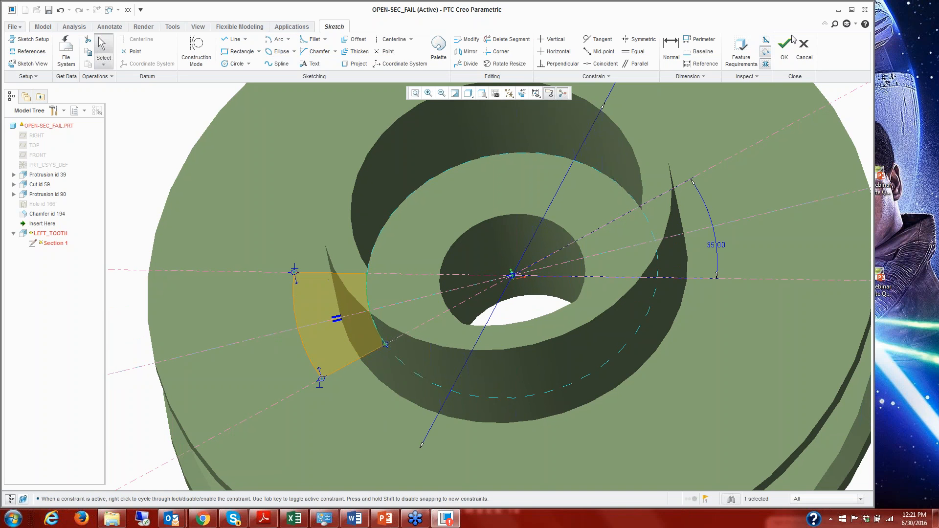
click(783, 48)
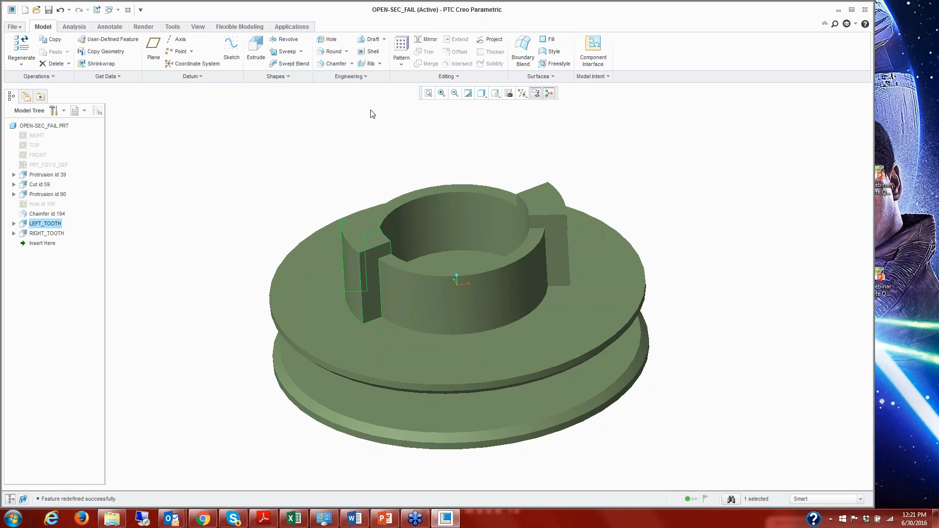
Close the OPEN-SEC_FAIL part and open missing-ref_fail.prt from the Part_Missing-Reference subfolder of Resolve_Failures.
click(129, 9)
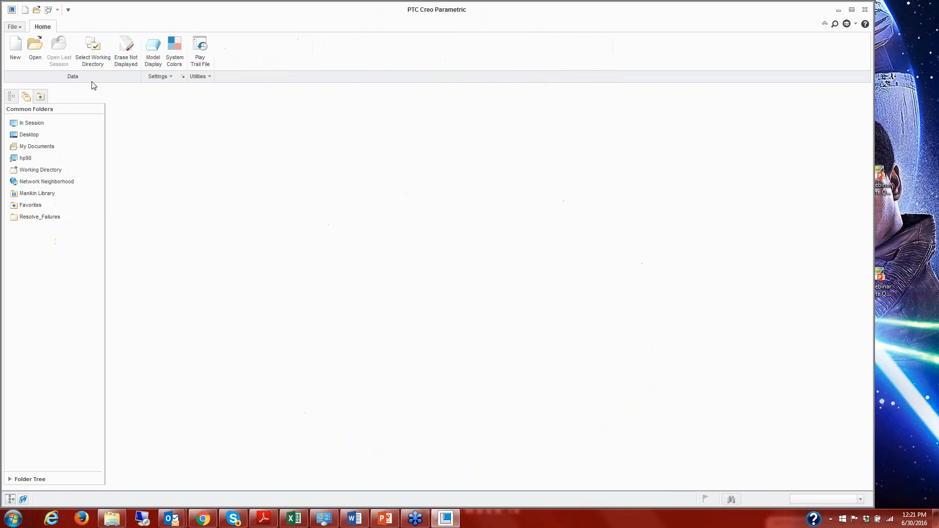
click(48, 218)
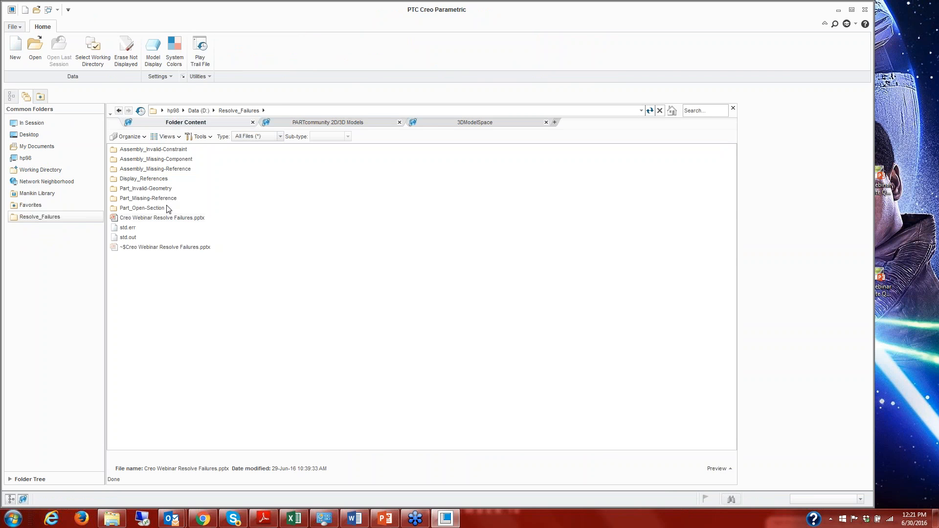
double_click(164, 199)
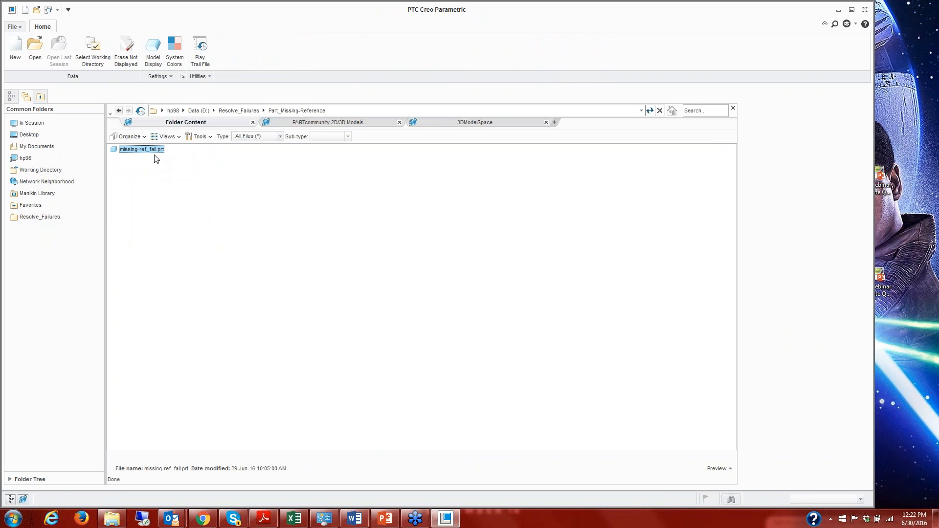
double_click(154, 153)
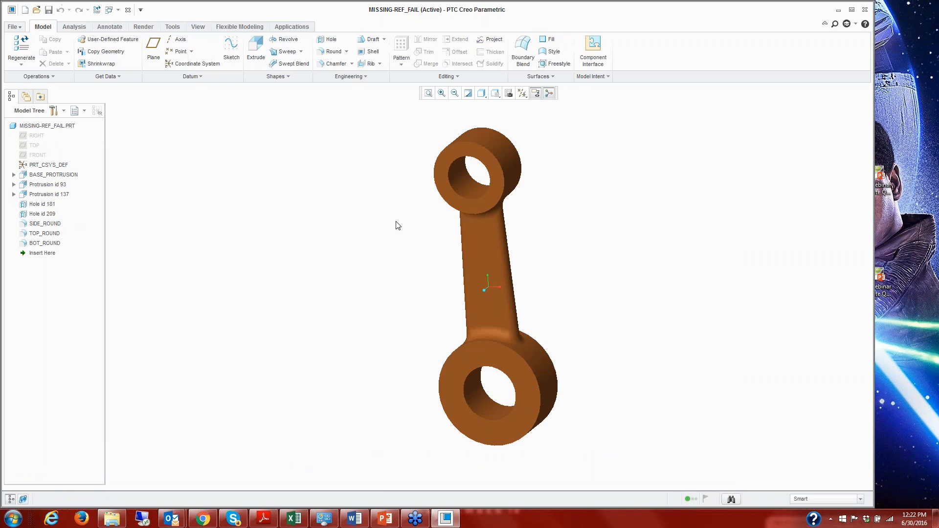
Open BASE_PROTRUSION's Section 1 for redefinition and orient the sketch to the 2D view.
middle_drag(519, 293, 616, 308)
scroll(547, 257, down, 4)
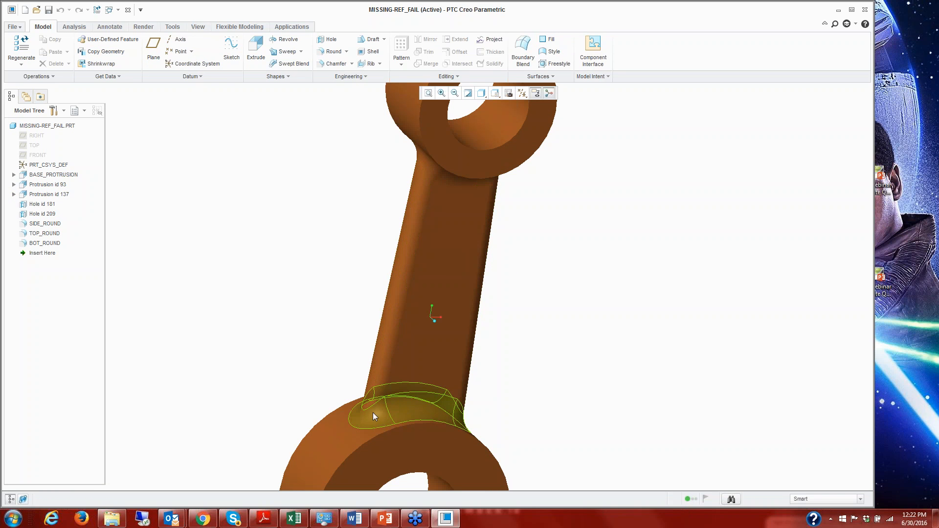
click(14, 175)
click(45, 184)
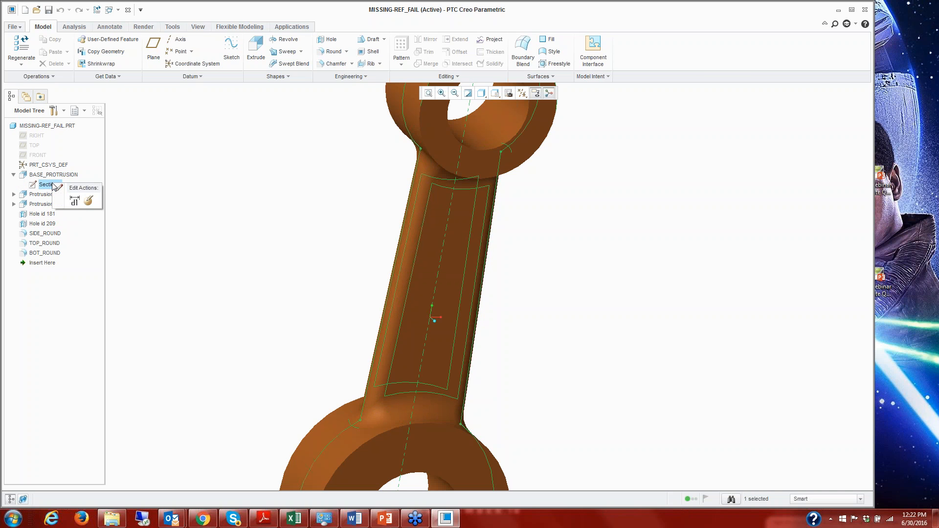
click(88, 201)
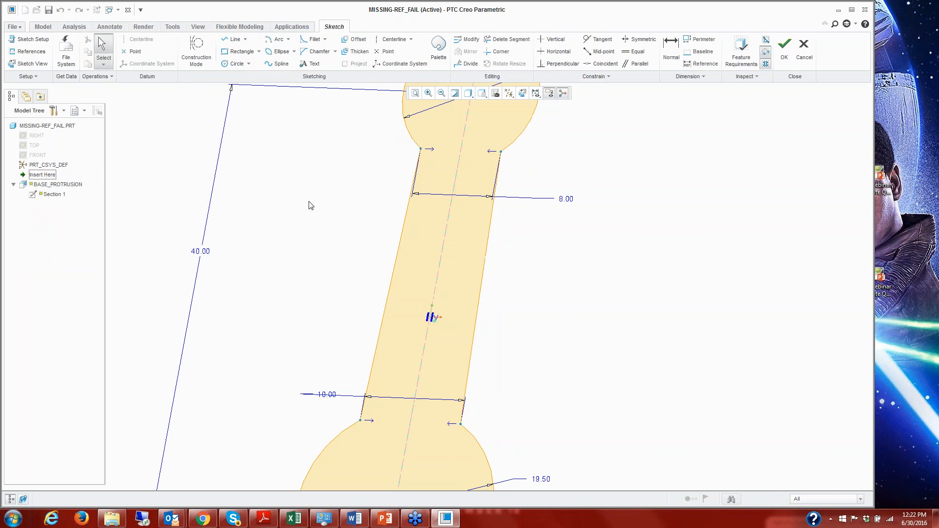
scroll(324, 221, down, 2)
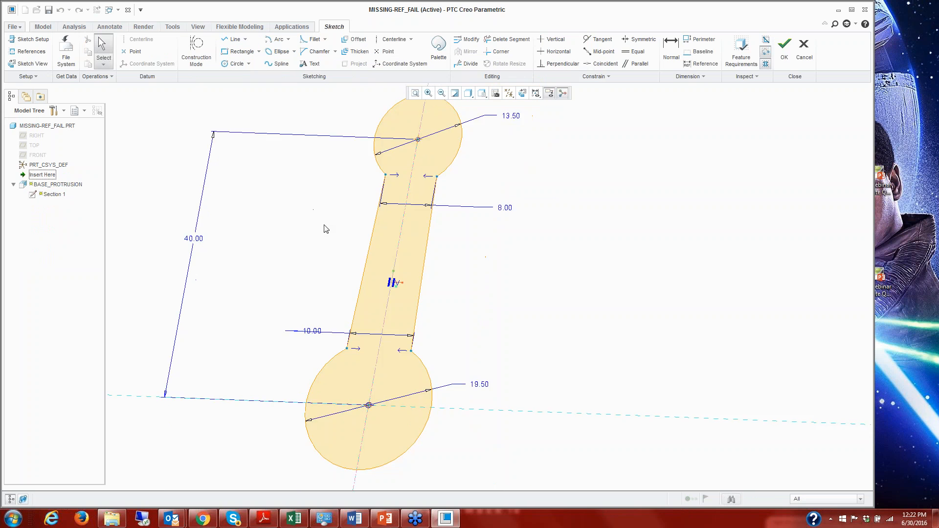
click(522, 93)
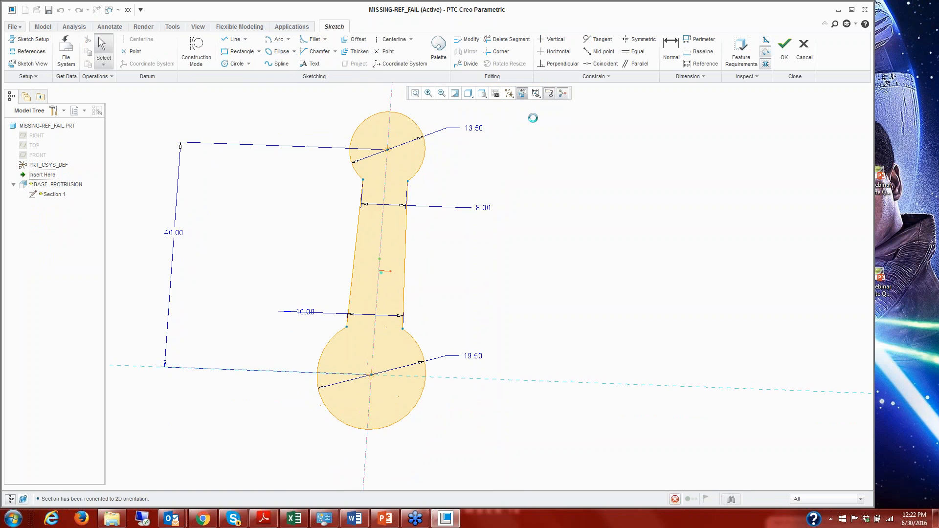
Delete the straight line on the left side of the link's shank, although other features reference it.
click(354, 254)
key(Delete)
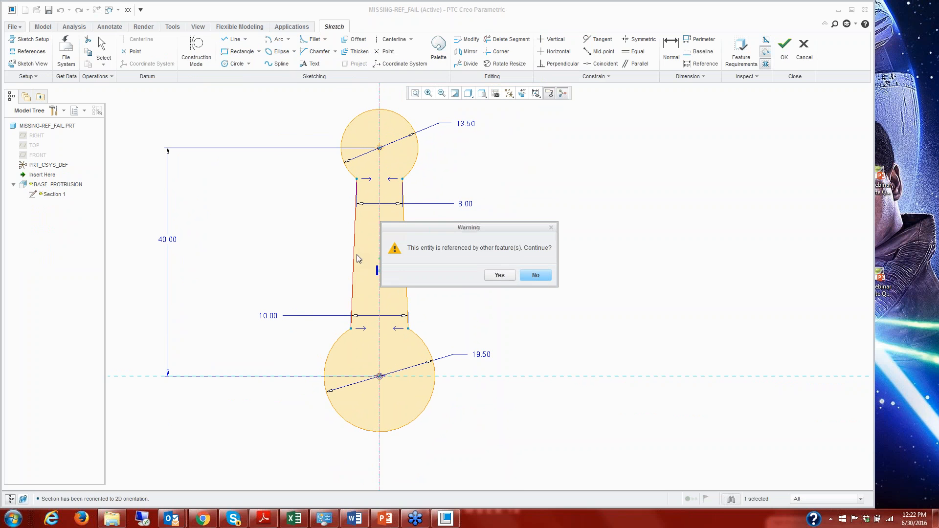
click(499, 276)
Close the left side of the shank with a shallow inward-bowed arc, and accept the sketch and the regeneration result.
click(288, 41)
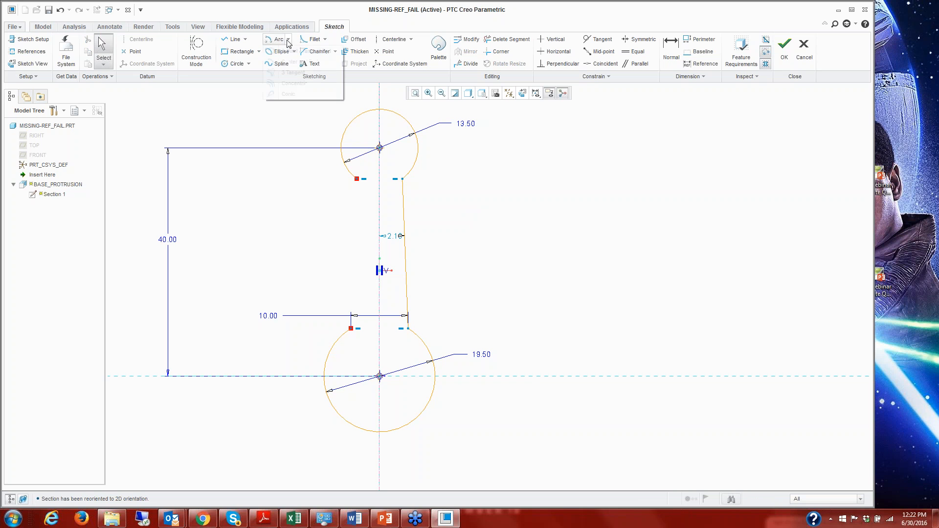
click(292, 51)
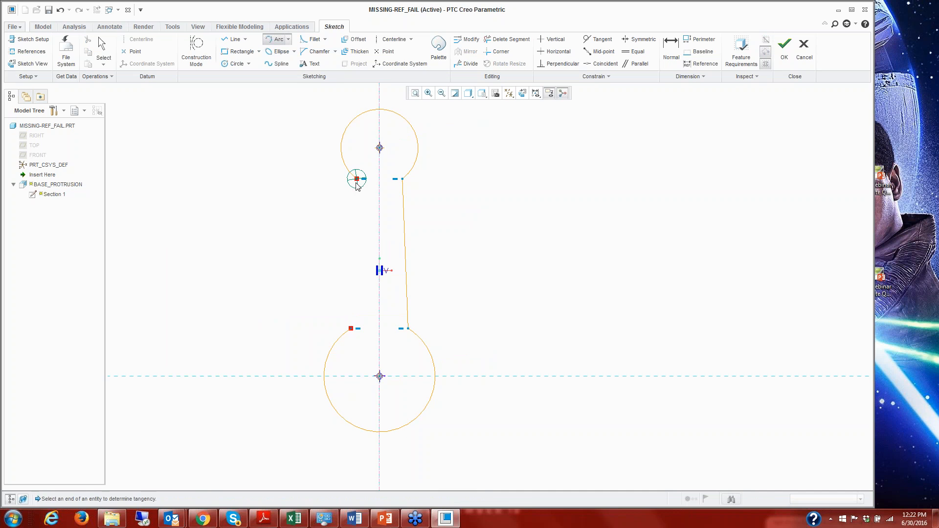
click(357, 179)
click(351, 328)
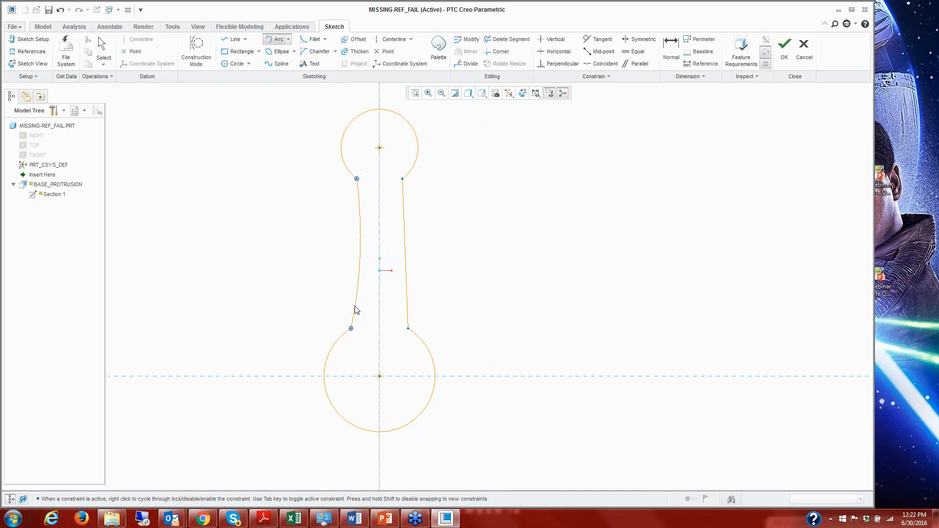
click(355, 286)
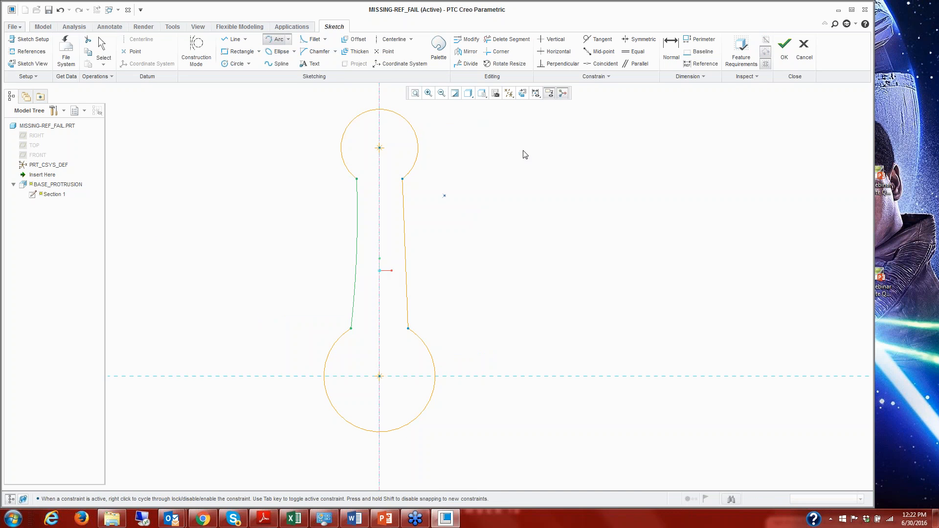
click(781, 51)
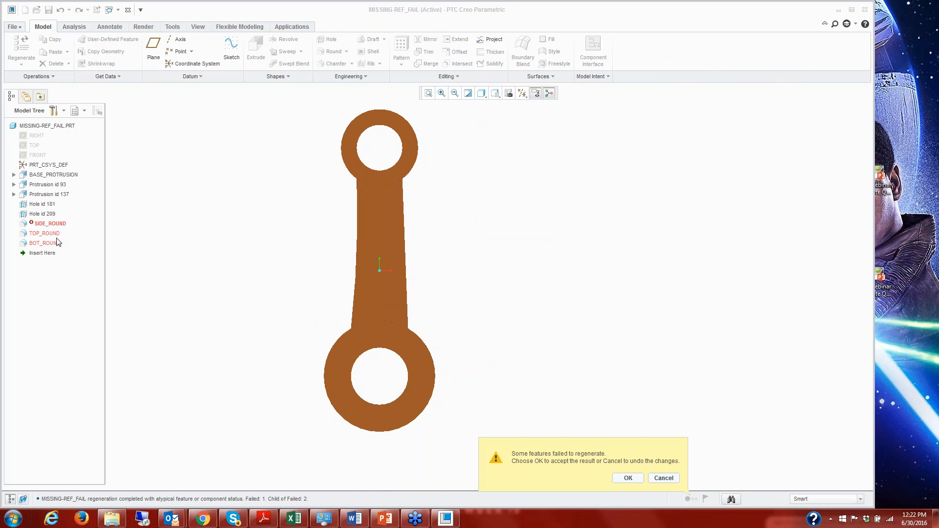
click(628, 478)
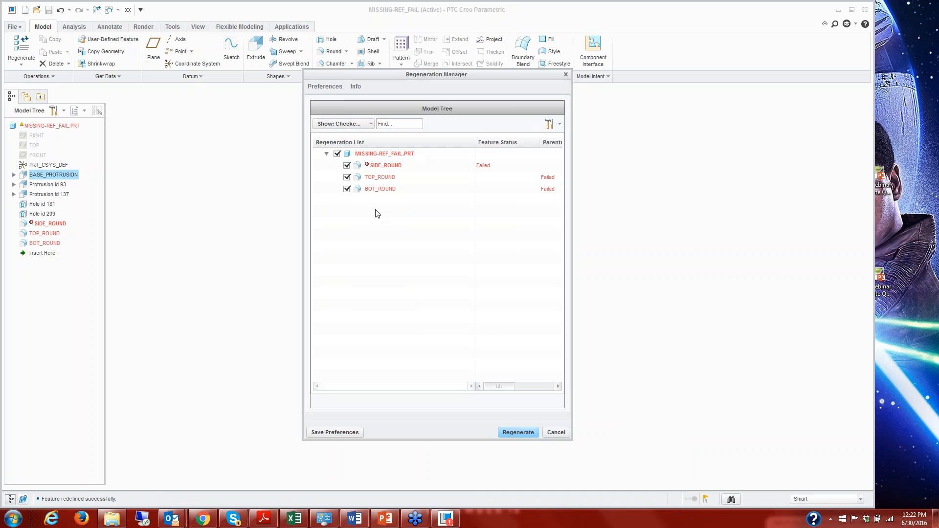
Examine the failure reasons in SIDE_ROUND's feature information through the Regeneration Manager, and close both.
right_click(384, 167)
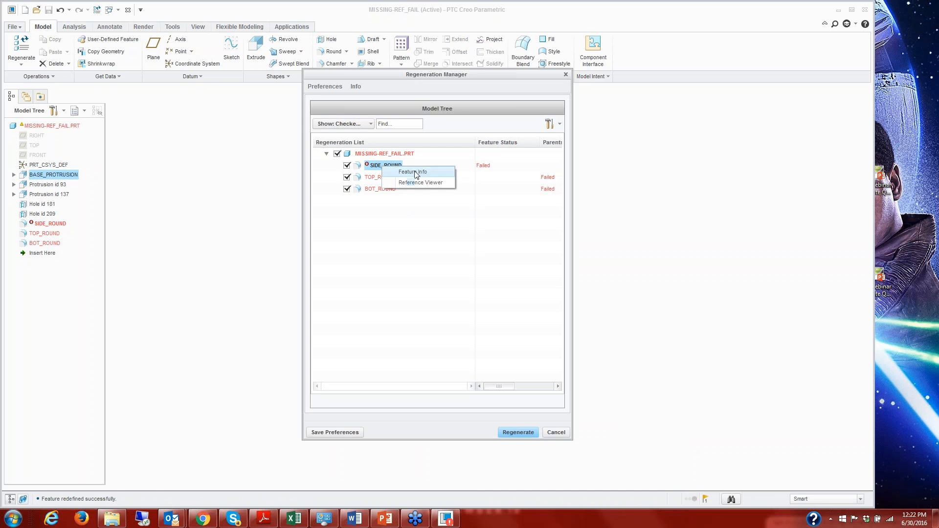
click(412, 171)
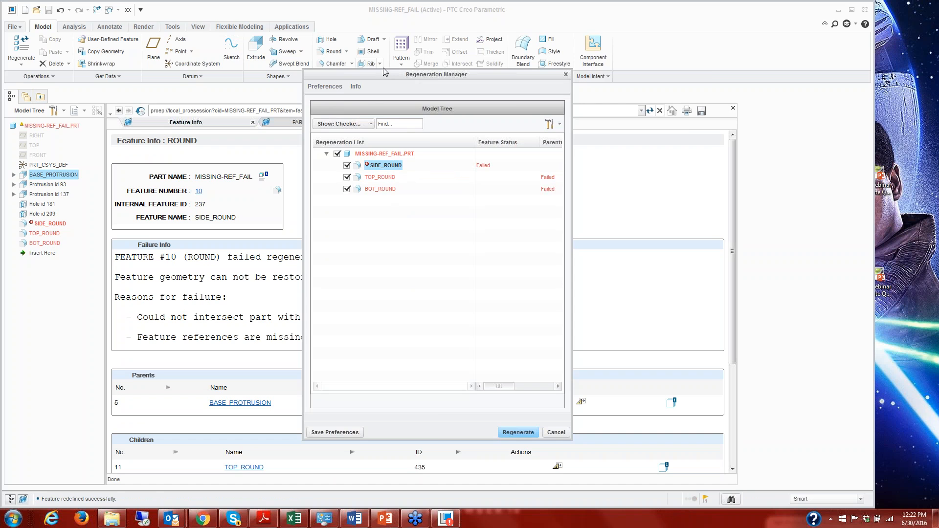
drag(391, 77, 512, 72)
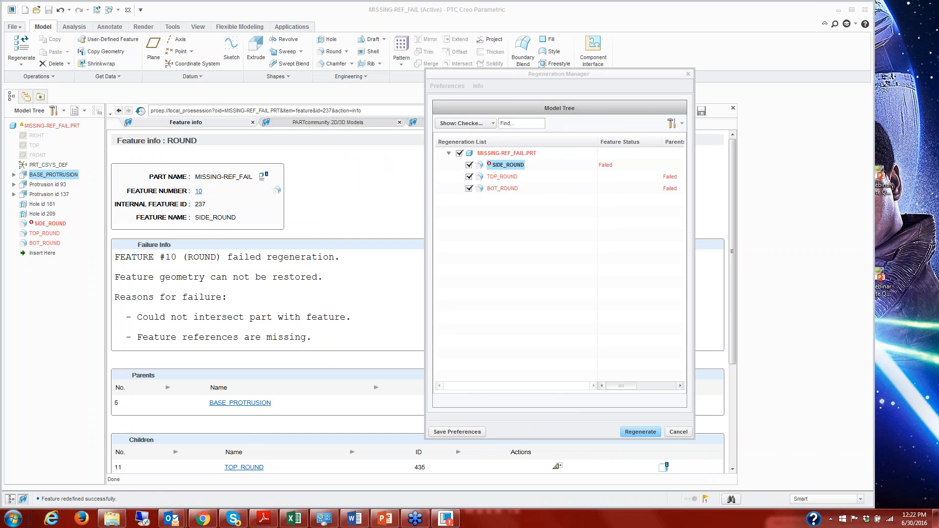
click(680, 432)
click(732, 108)
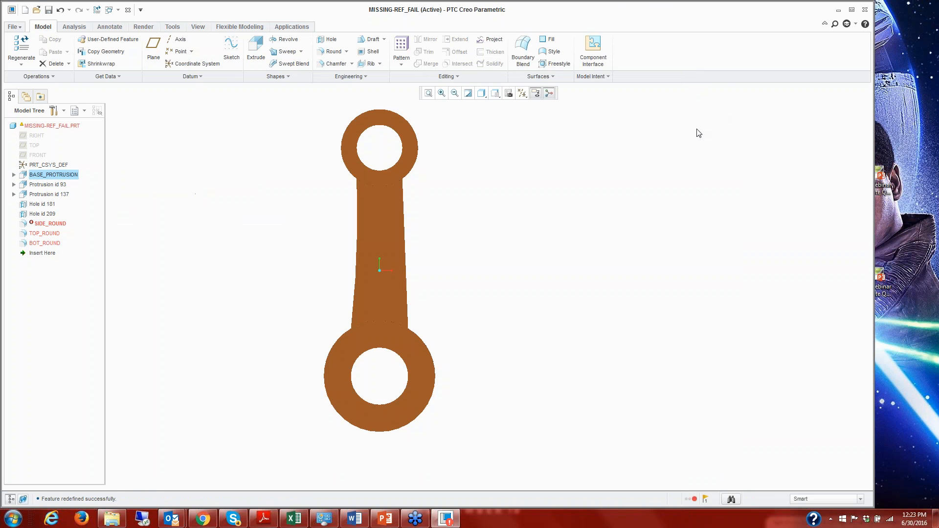
Redefine SIDE_ROUND by picking the shank's new curved side surface as the driving surface of Set 1, and accept the round.
right_click(52, 224)
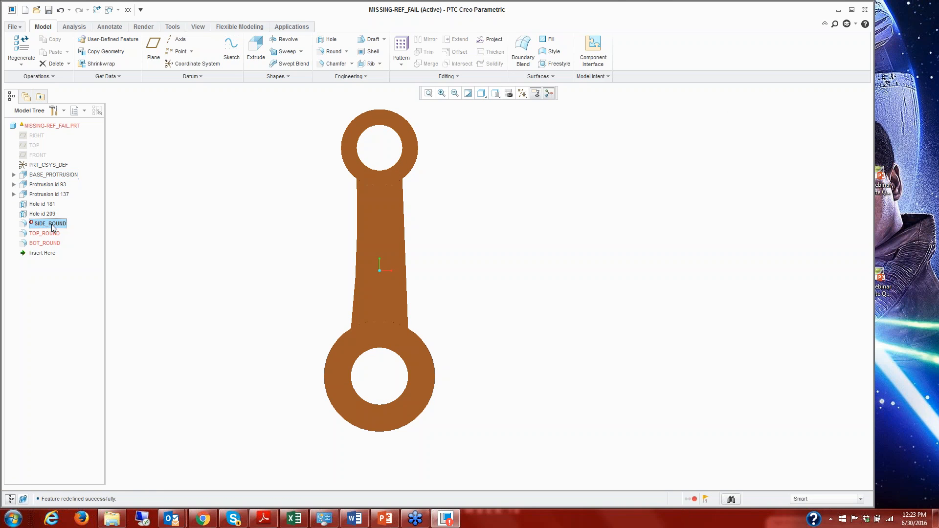
click(75, 244)
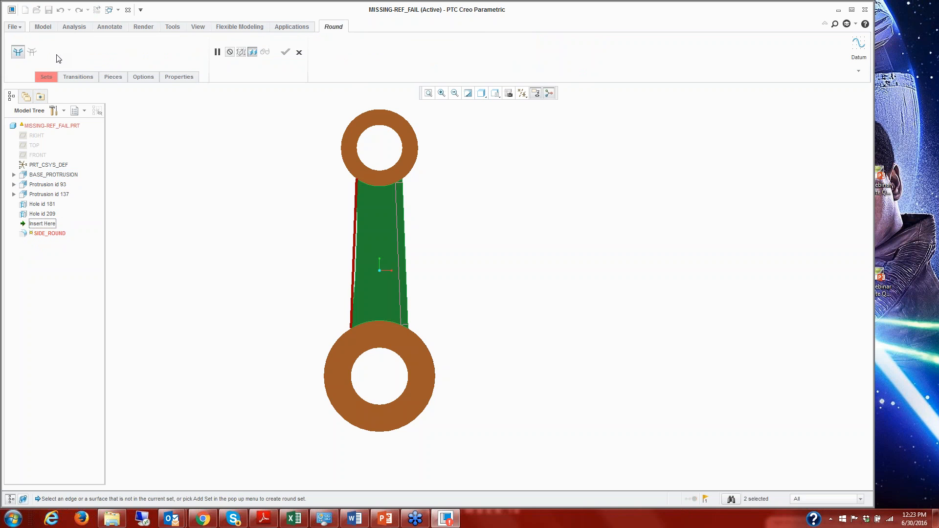
click(43, 77)
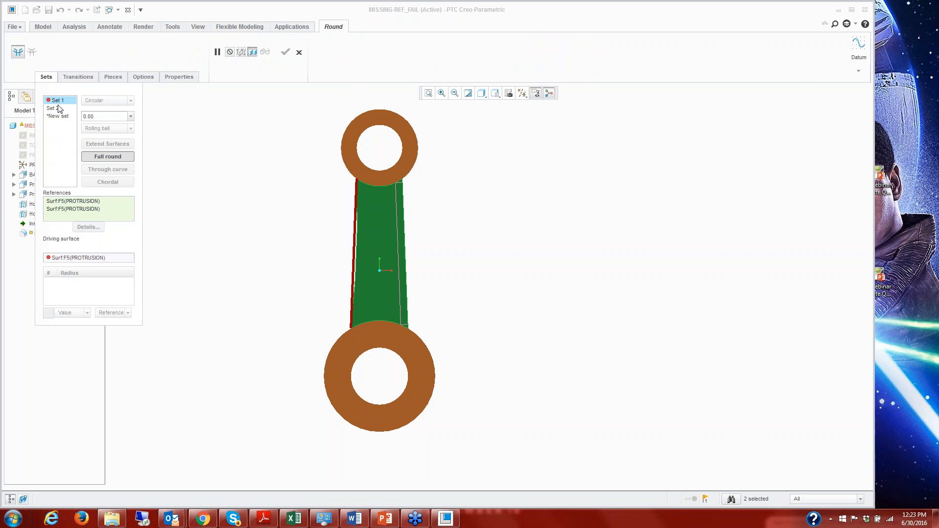
middle_drag(277, 217, 325, 253)
click(95, 257)
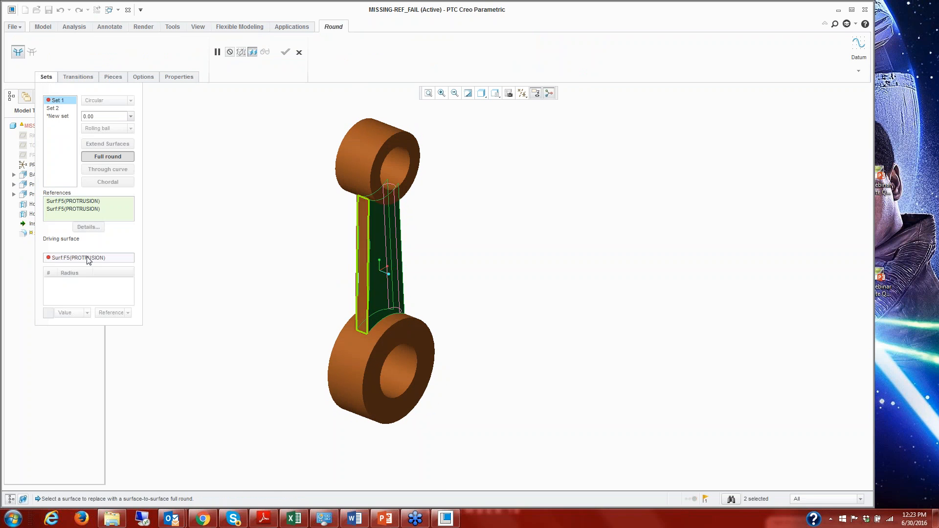
scroll(250, 280, up, 3)
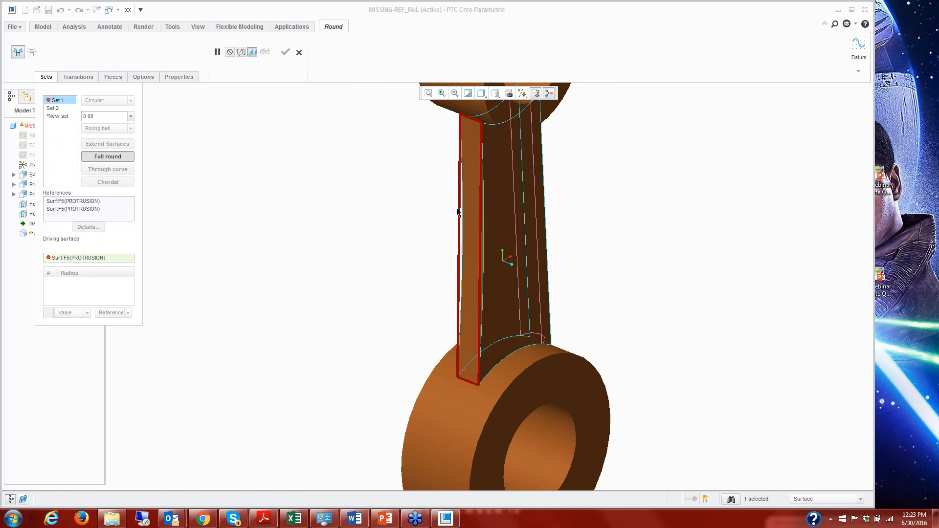
click(473, 230)
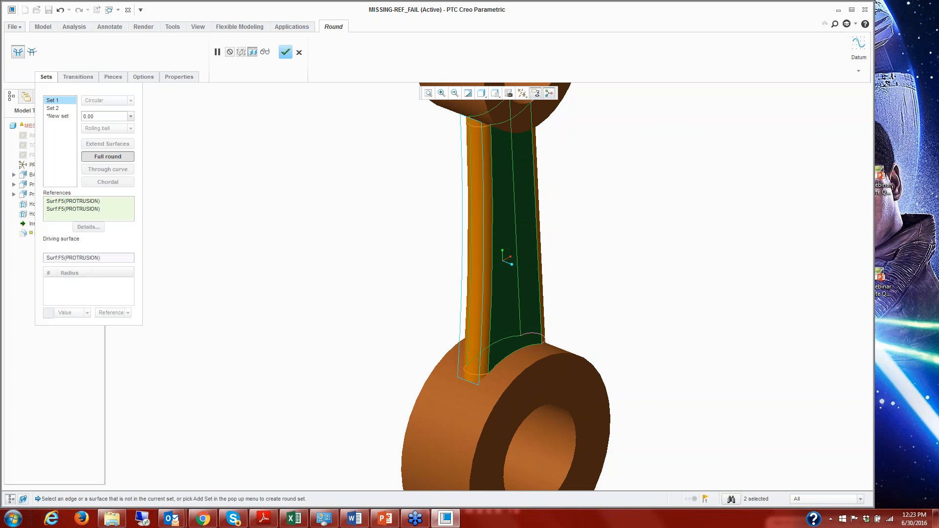
click(286, 52)
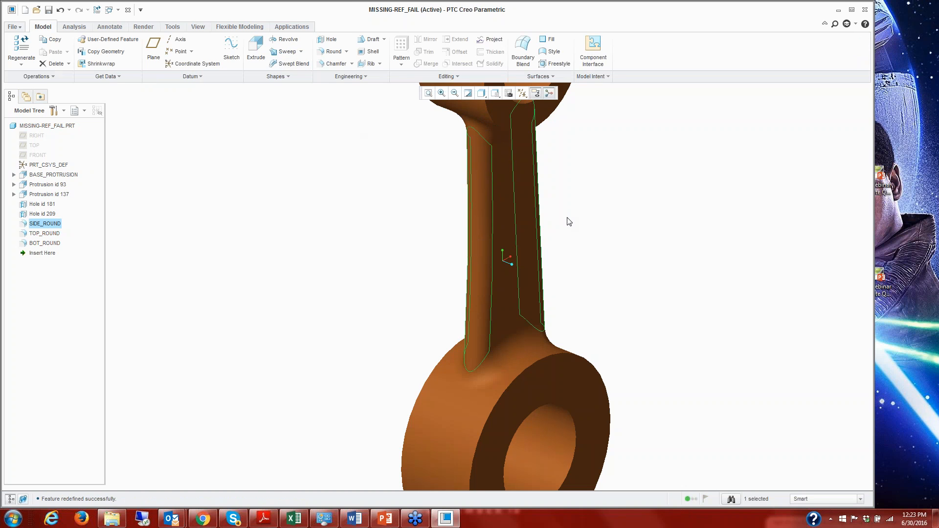
Reopen BASE_PROTRUSION's Section 1 for redefinition and return the sketch to the 2D view.
scroll(574, 249, down, 2)
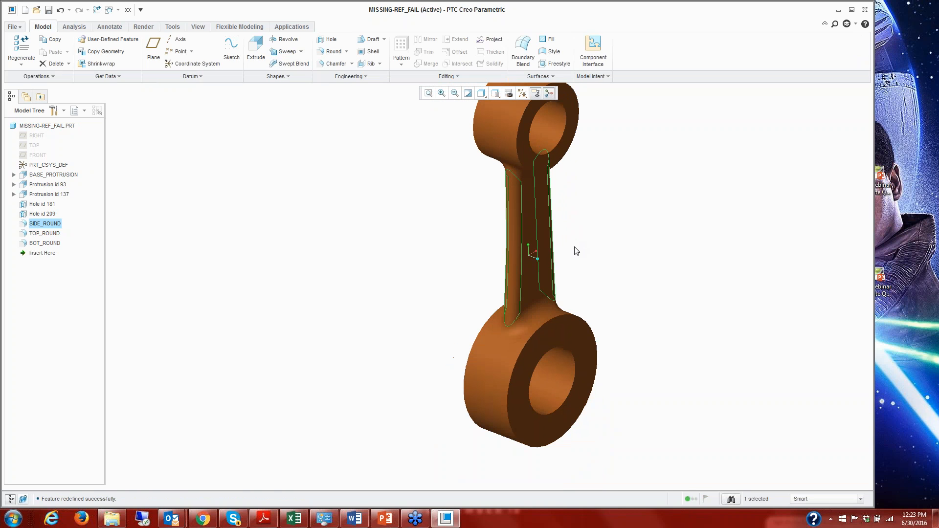
click(14, 174)
click(50, 185)
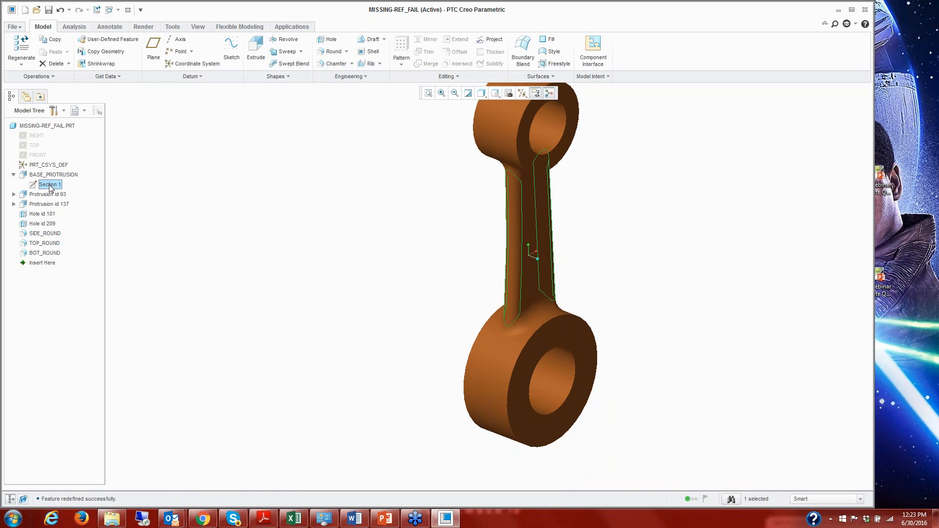
click(86, 204)
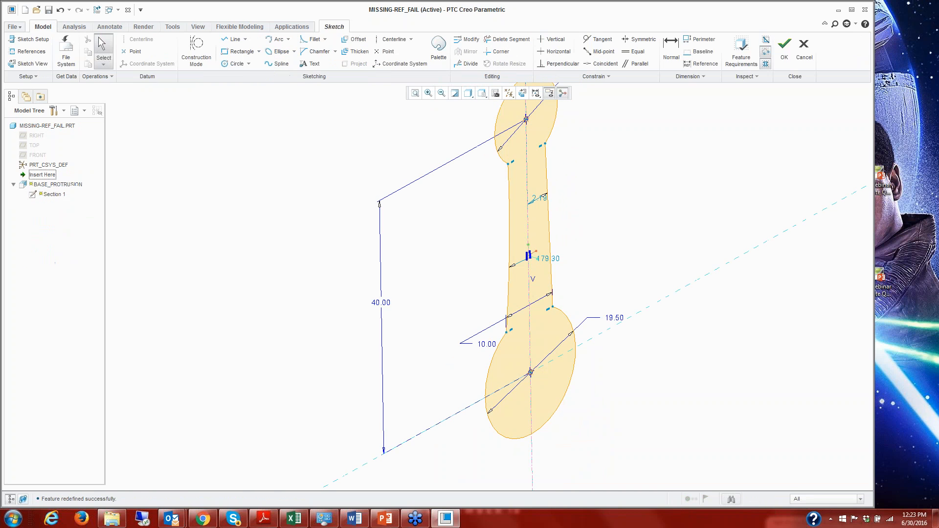
click(522, 93)
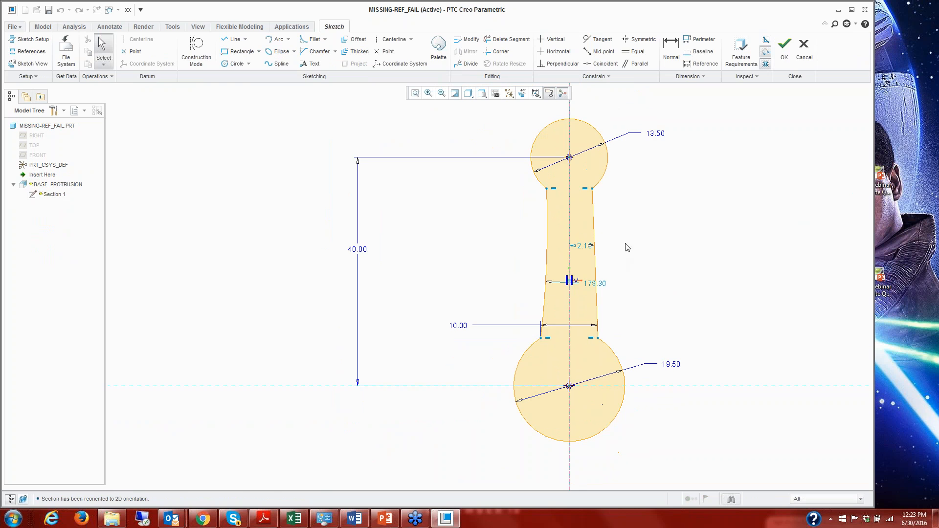
middle_drag(616, 261, 525, 268)
Add a vertical centerline through the circle centres and mirror the shank's left arc about it.
click(393, 40)
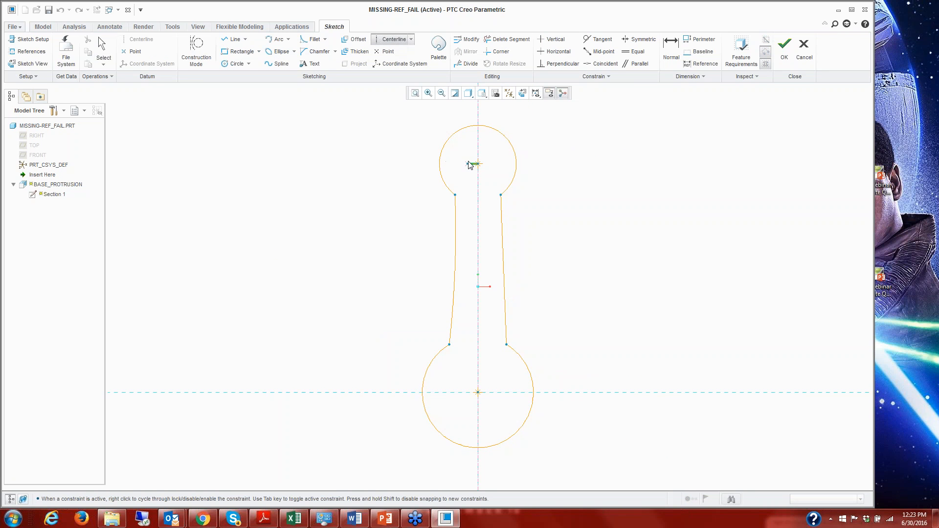
middle_click(525, 253)
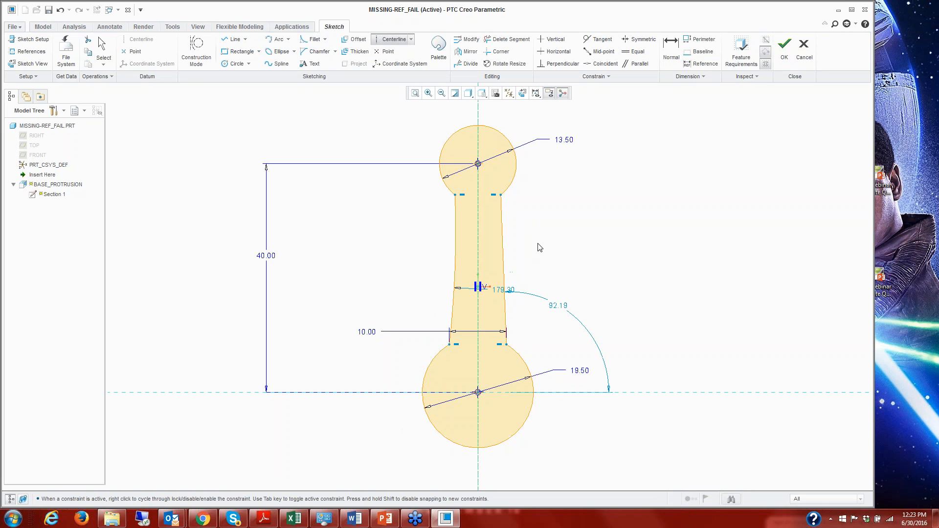
click(456, 233)
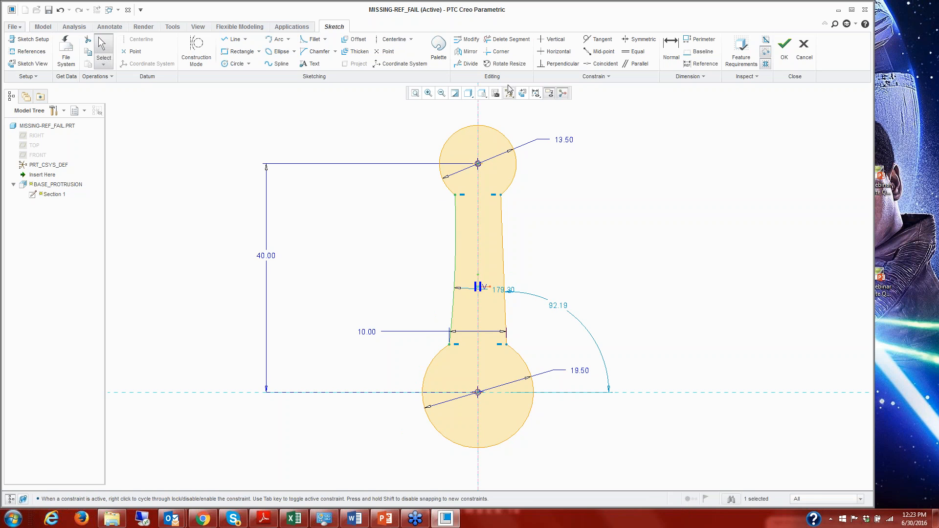
click(466, 53)
click(478, 142)
scroll(522, 246, down, 3)
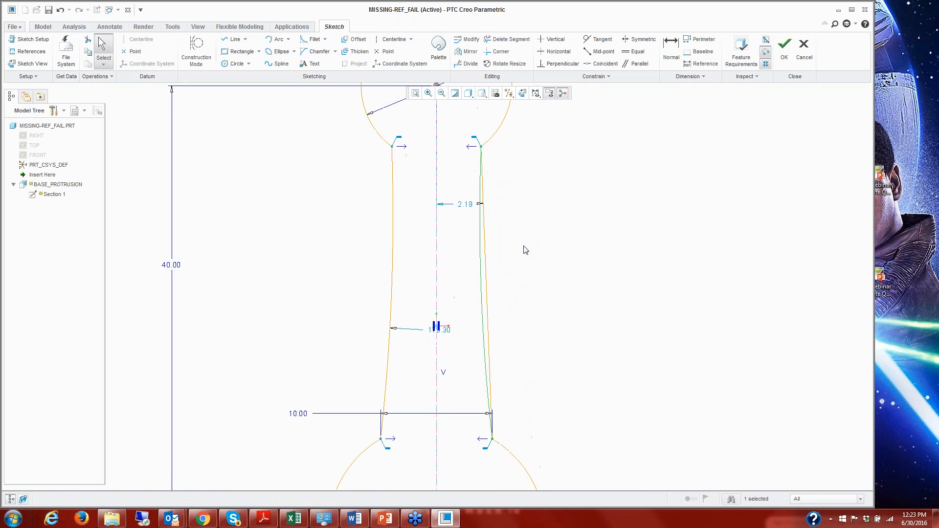
click(536, 251)
Replace the shank's straight right side line with the mirrored arc, agreeing to delete its dimensions, and accept the sketch.
scroll(536, 250, down, 2)
scroll(532, 258, up, 1)
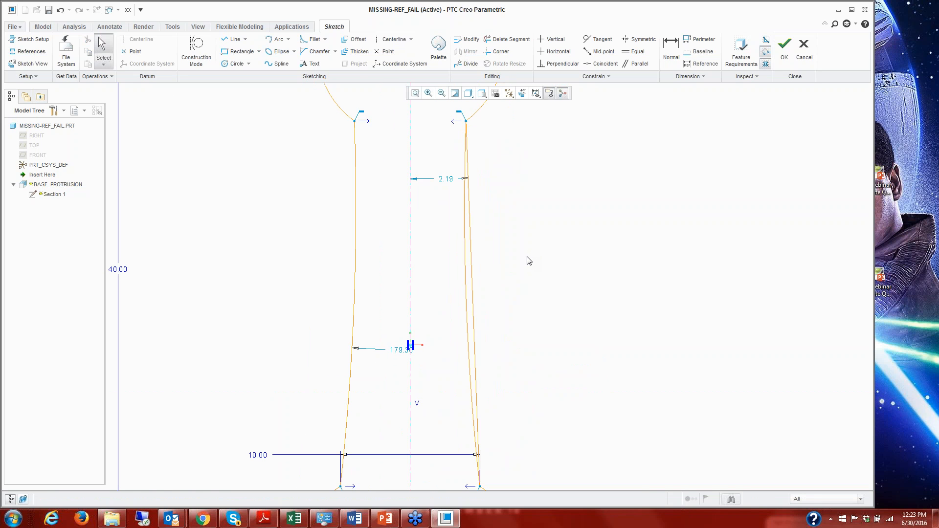
click(473, 281)
right_click(522, 209)
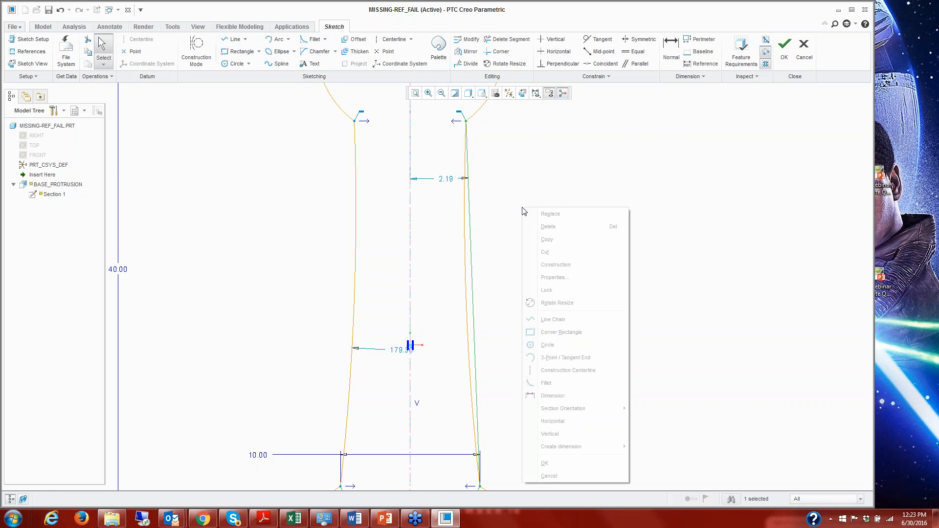
click(551, 214)
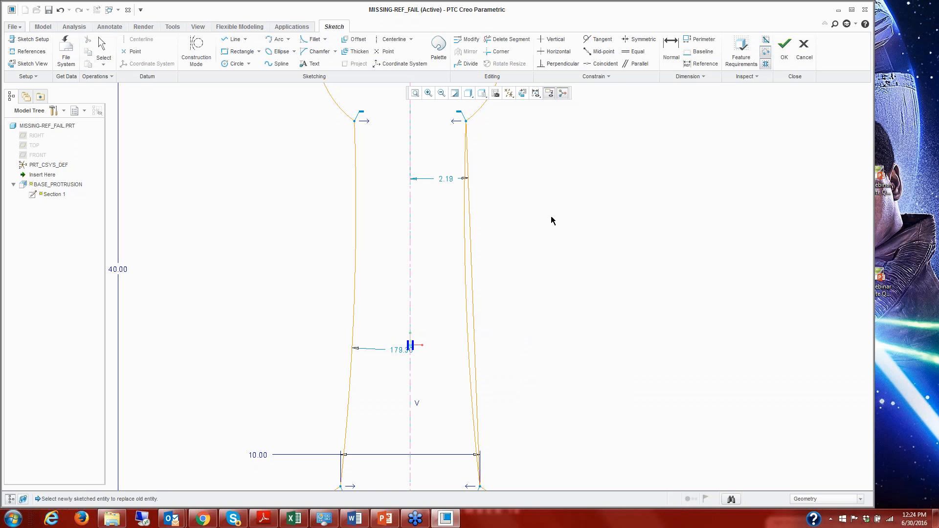
click(464, 251)
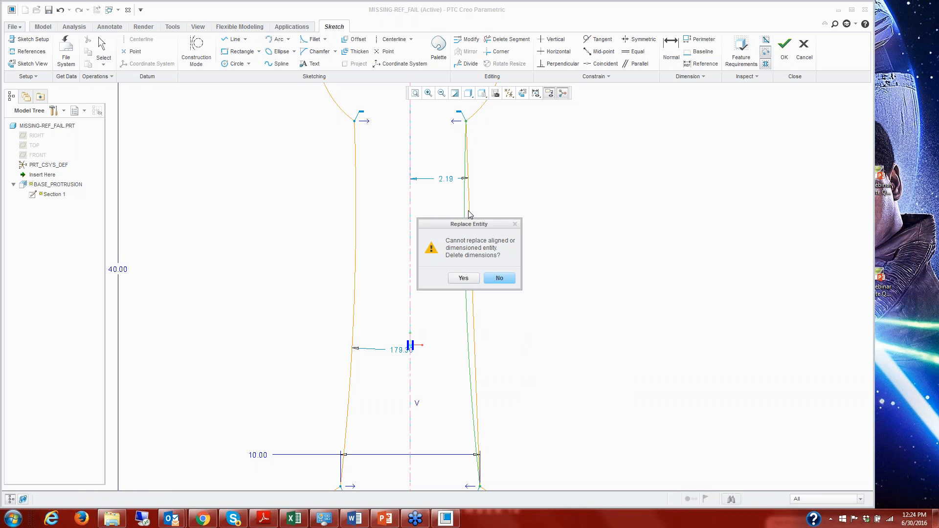
click(457, 278)
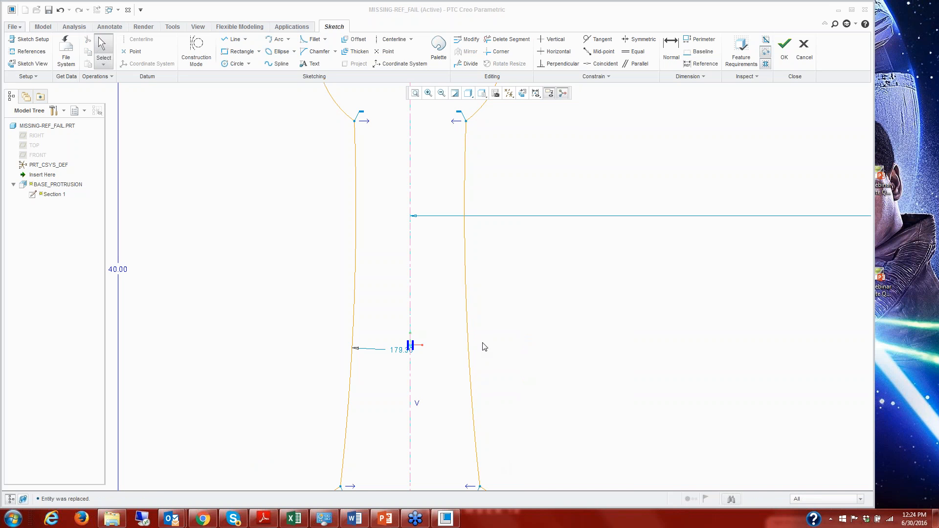
click(784, 47)
scroll(665, 221, up, 3)
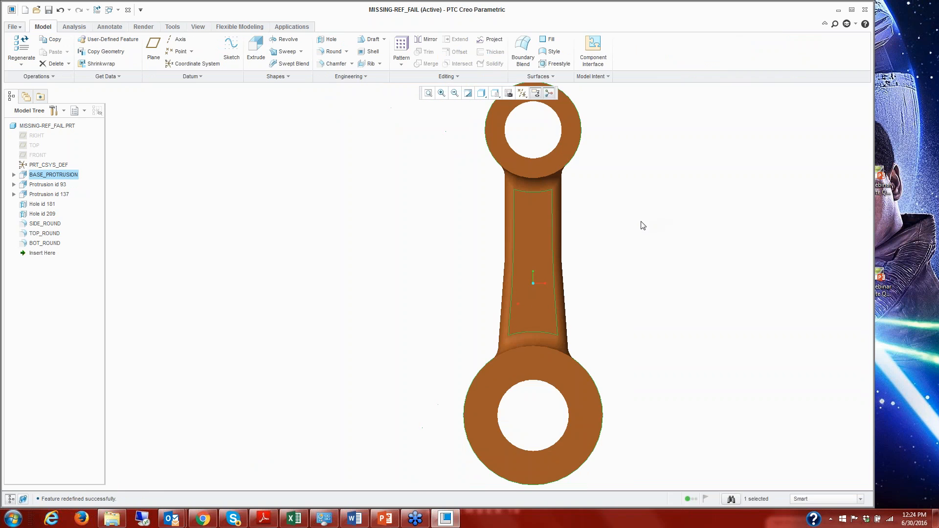
middle_drag(637, 226, 601, 241)
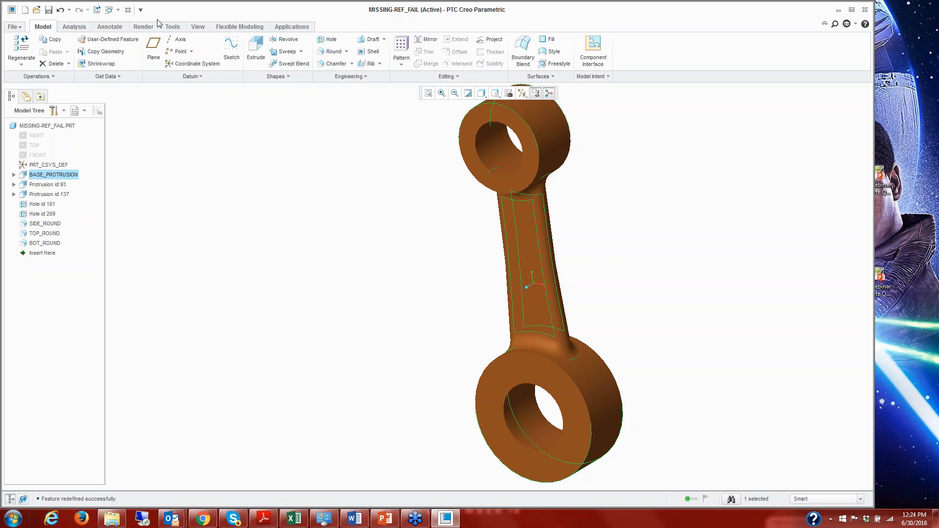
Close the connecting rod part and open display_missing_refs.prt from the Display_References folder.
click(126, 12)
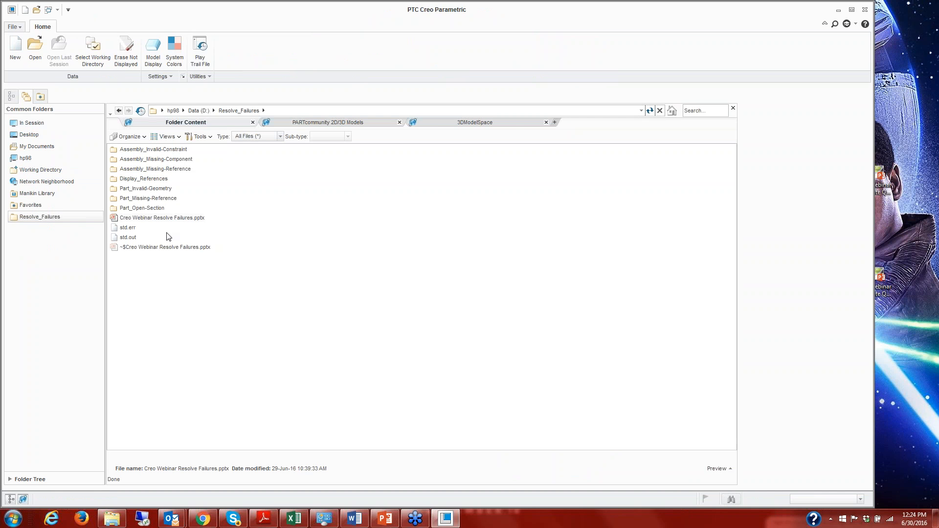
double_click(147, 179)
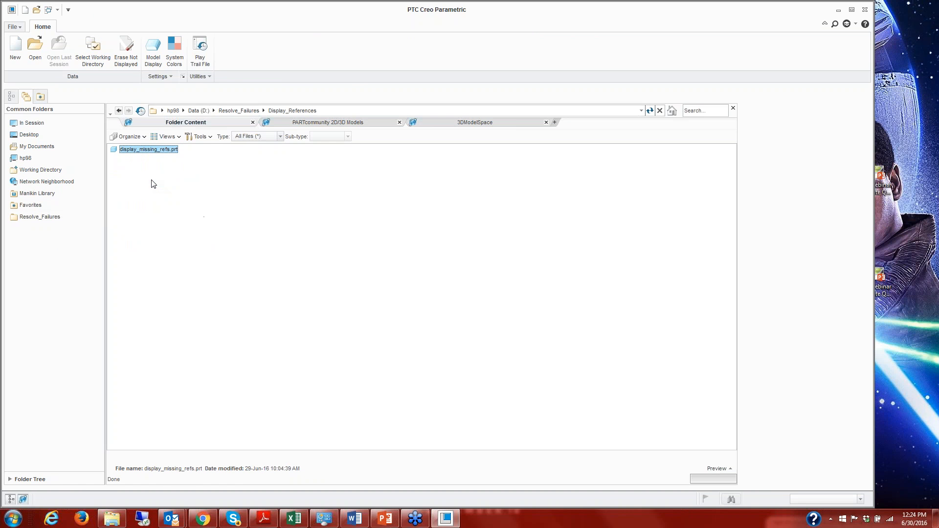
double_click(149, 149)
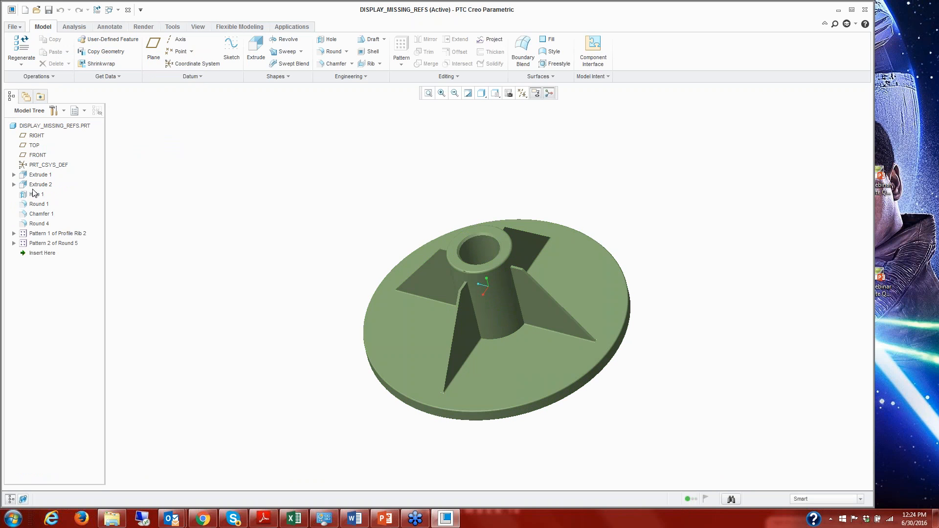
Redefine Section 1 of Extrude 2 and delete its circle, allowing removal despite the features that reference it.
click(14, 185)
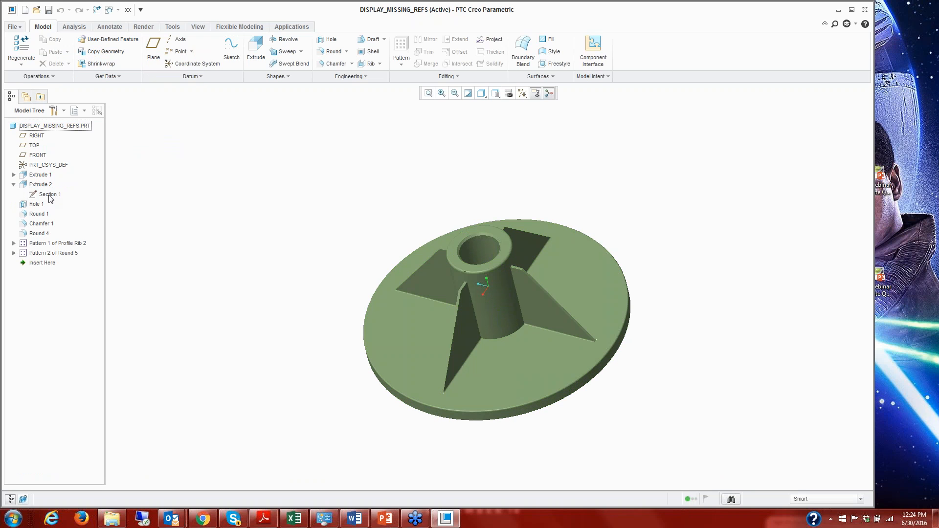
click(49, 195)
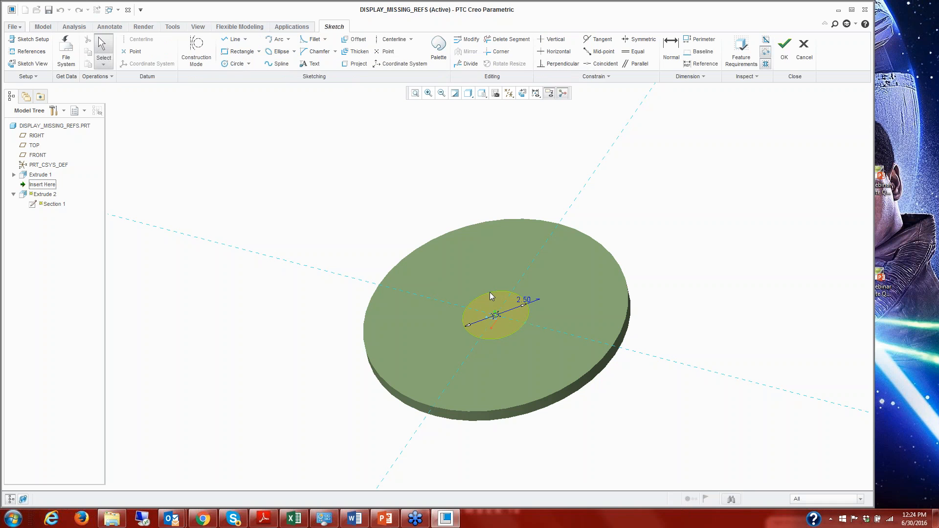
click(491, 295)
key(Delete)
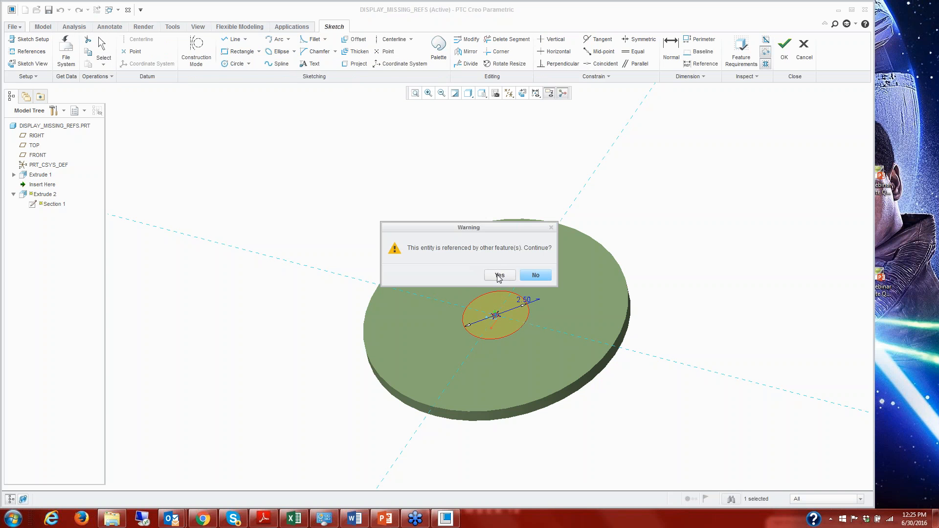
click(499, 276)
Insert an 8-Sided Octagon from the Sketcher Palette's polygons and centre it where the two sketch references cross.
click(439, 46)
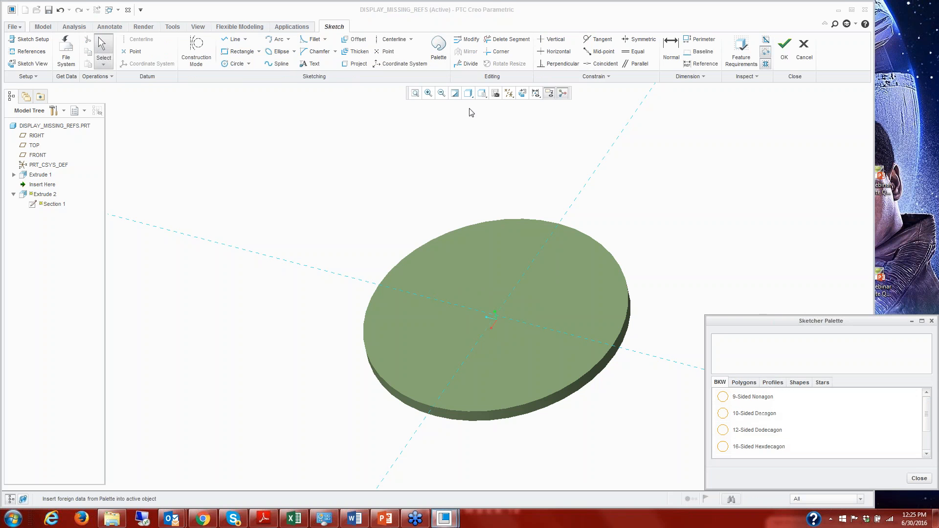
click(771, 383)
click(743, 383)
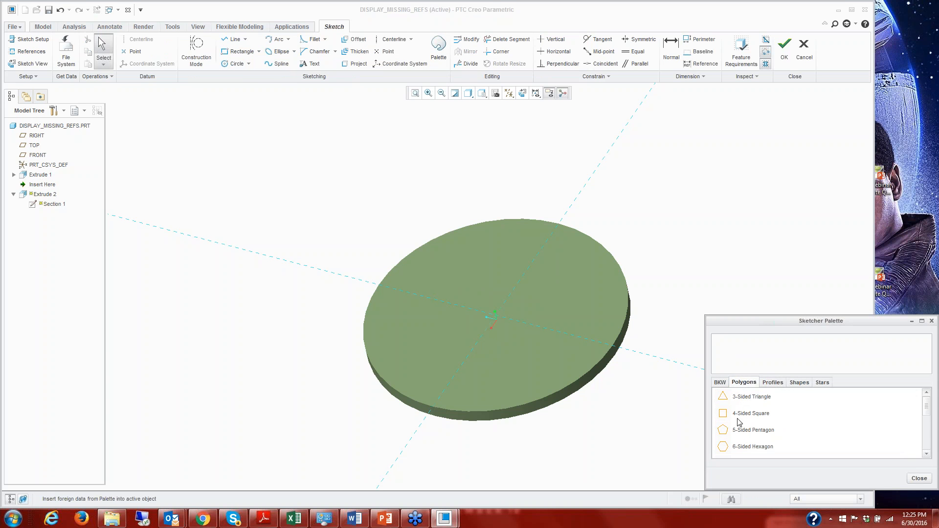
scroll(738, 422, down, 1)
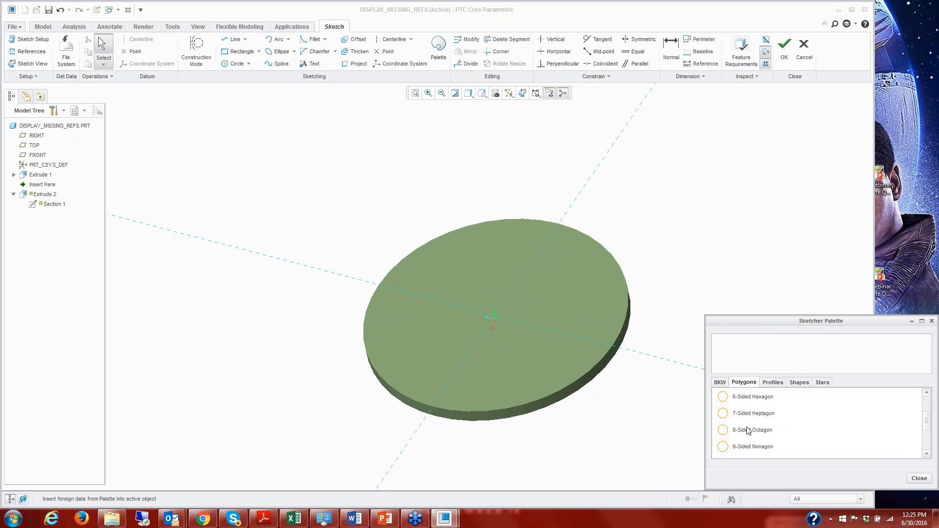
double_click(749, 430)
click(511, 252)
mouse_move(511, 256)
mouse_down()
mouse_move(509, 295)
mouse_move(495, 316)
mouse_up()
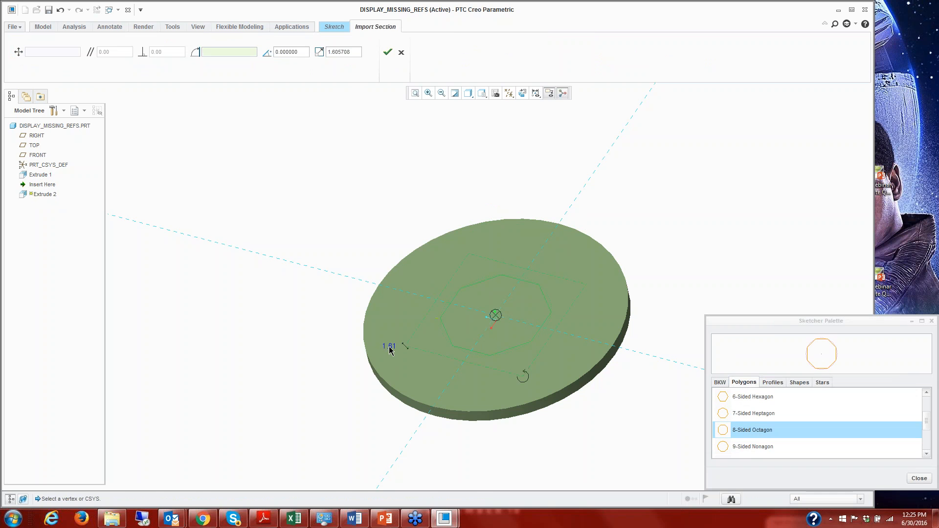
Set the octagon's scale to 1 and finish Extrude 2's sketch, accepting the result with its failed features.
double_click(390, 348)
text(1)
key(Return)
click(387, 51)
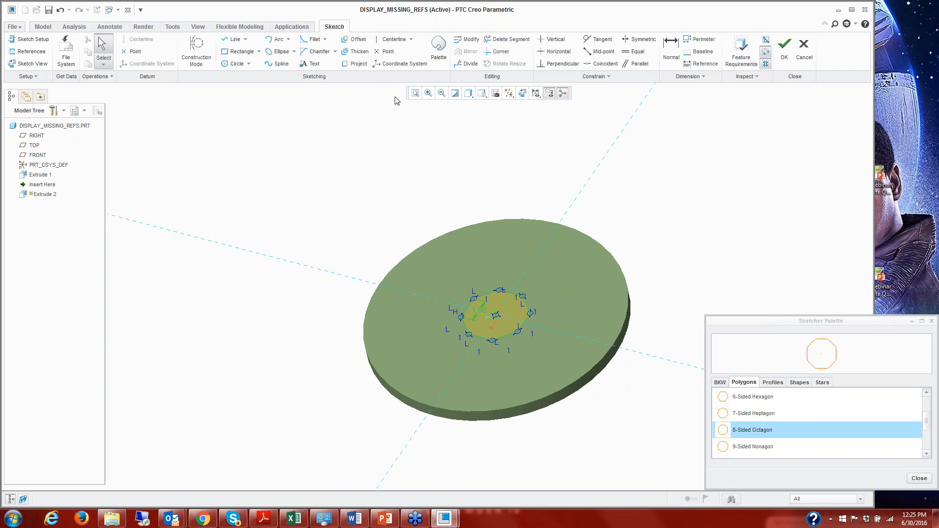
click(784, 46)
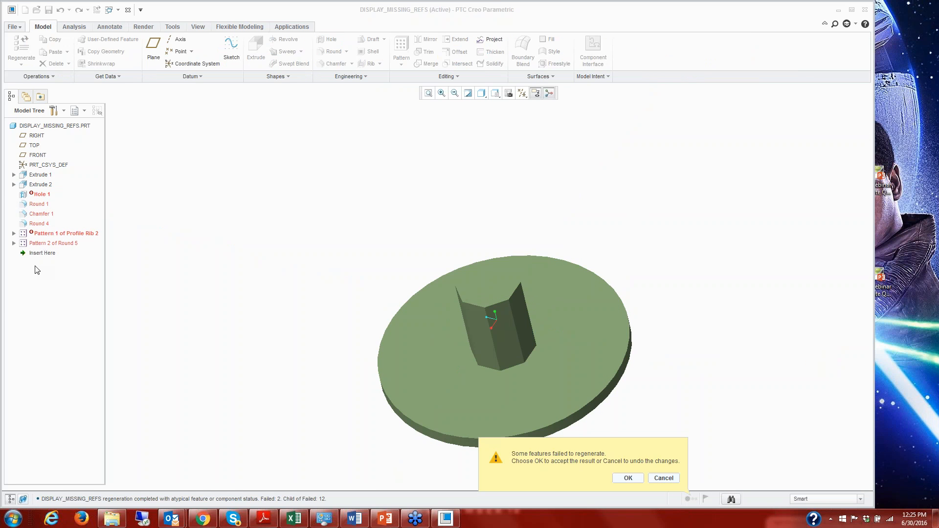
click(628, 480)
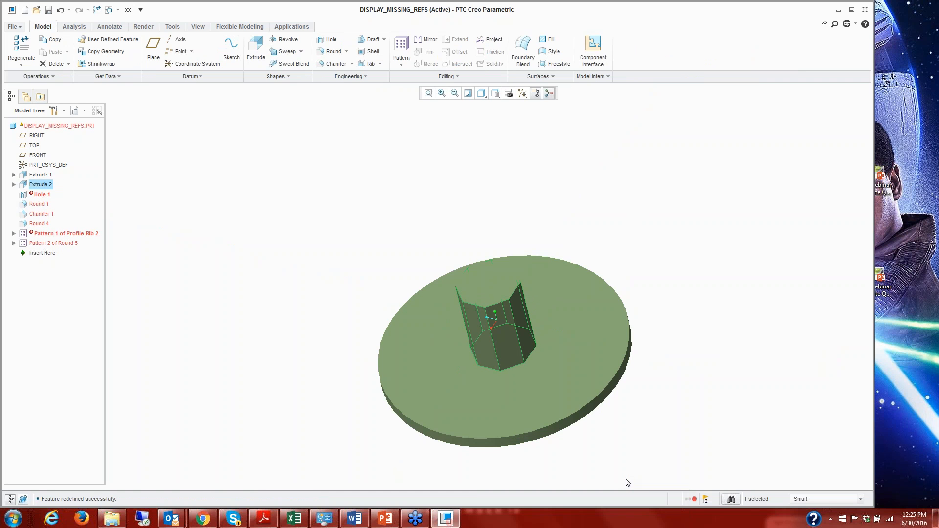
Redefine the failed Hole 1, show its placement references and turn on axis display.
click(42, 198)
right_click(42, 198)
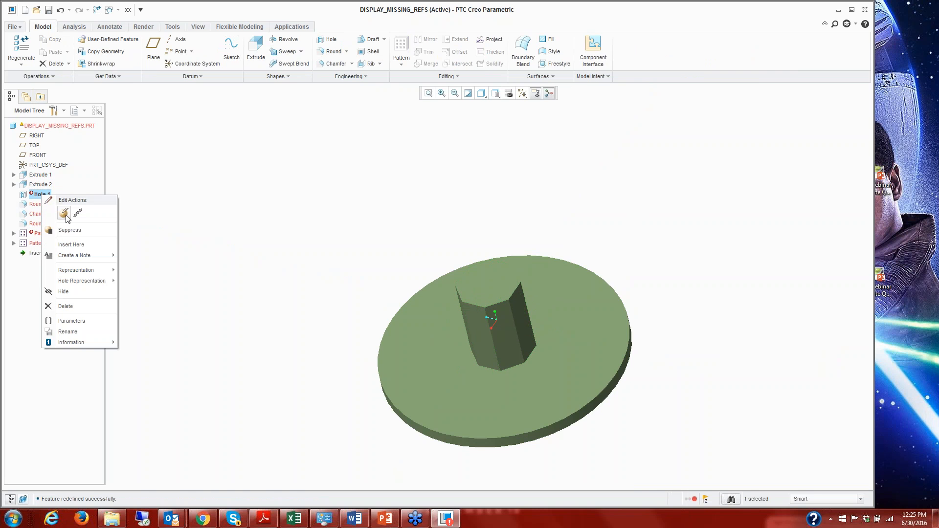
click(58, 212)
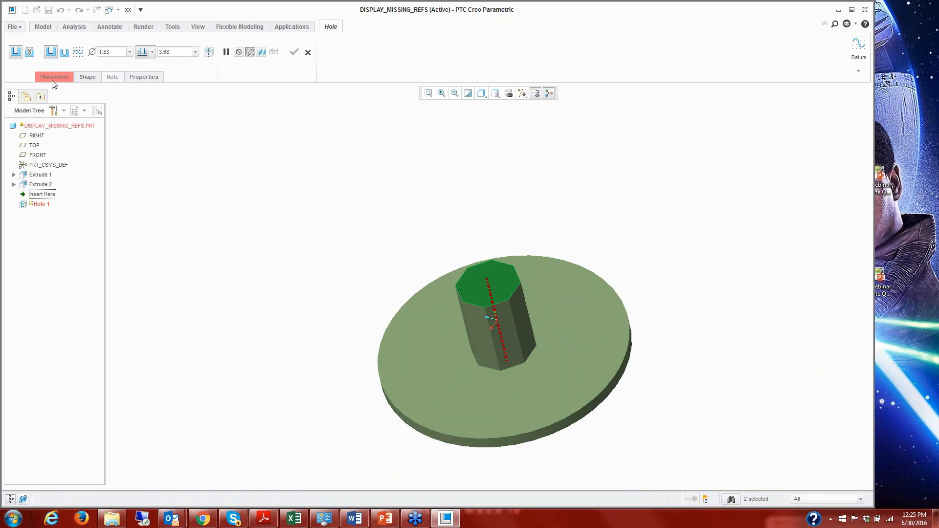
click(50, 76)
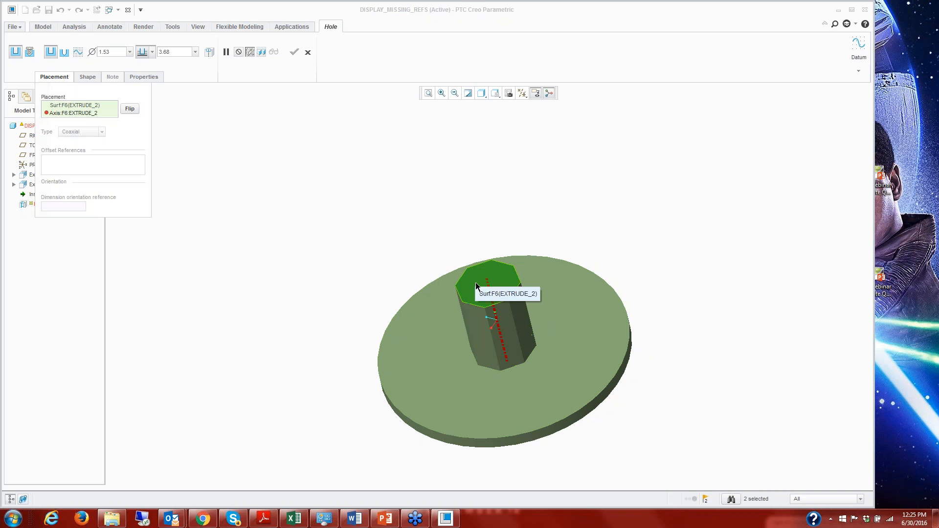
click(522, 93)
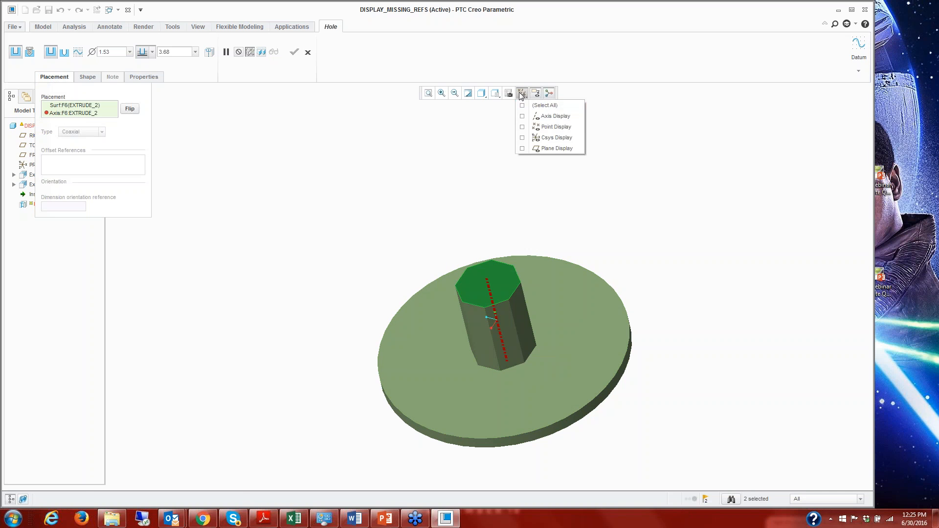
click(522, 117)
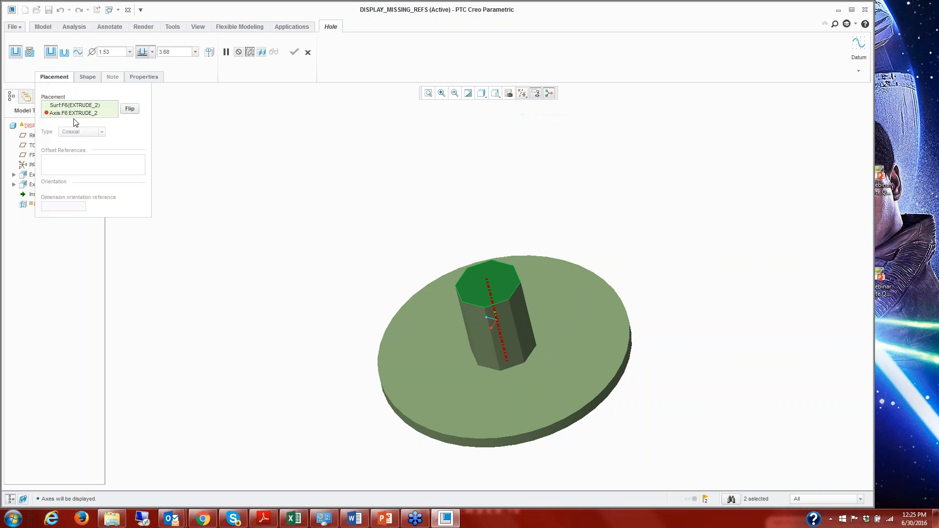
Replace Hole 1's missing axis reference with the A_1 axis of Extrude 1, add the boss's top face, and accept the hole.
click(74, 114)
click(505, 360)
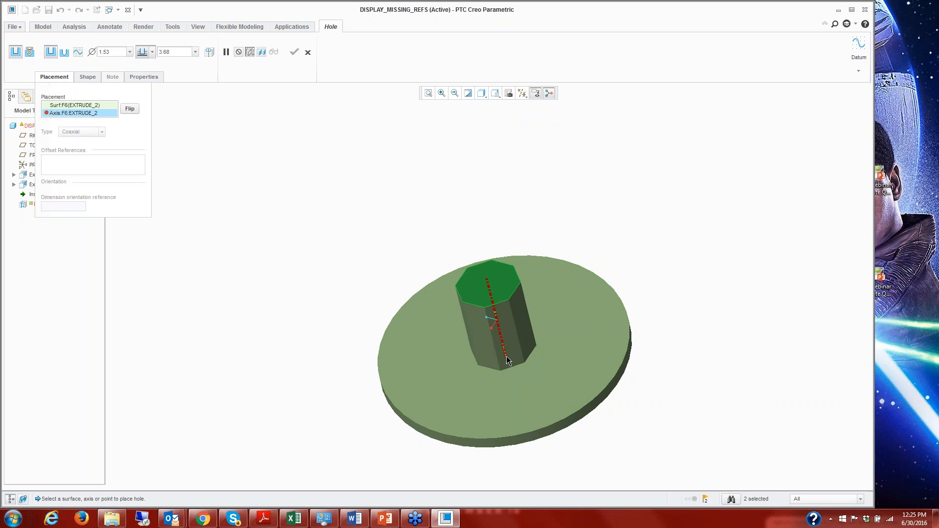
click(489, 289)
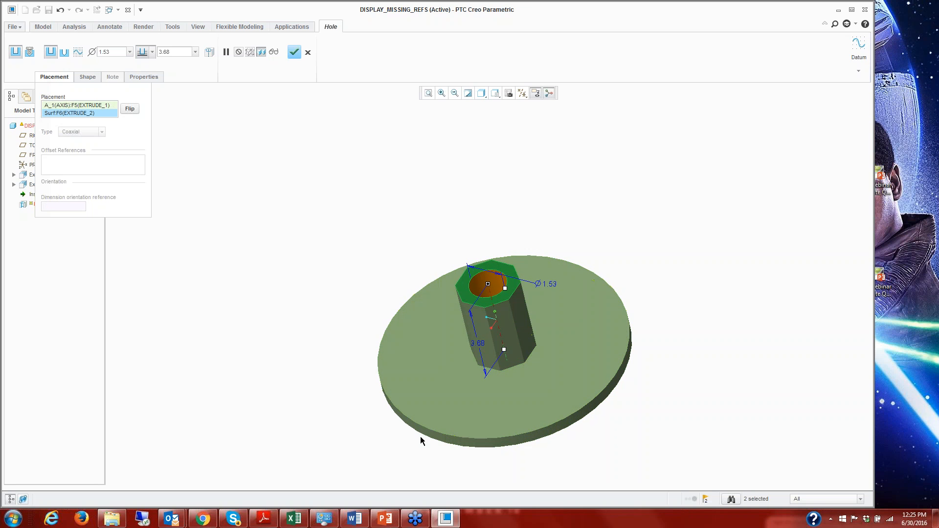
click(294, 51)
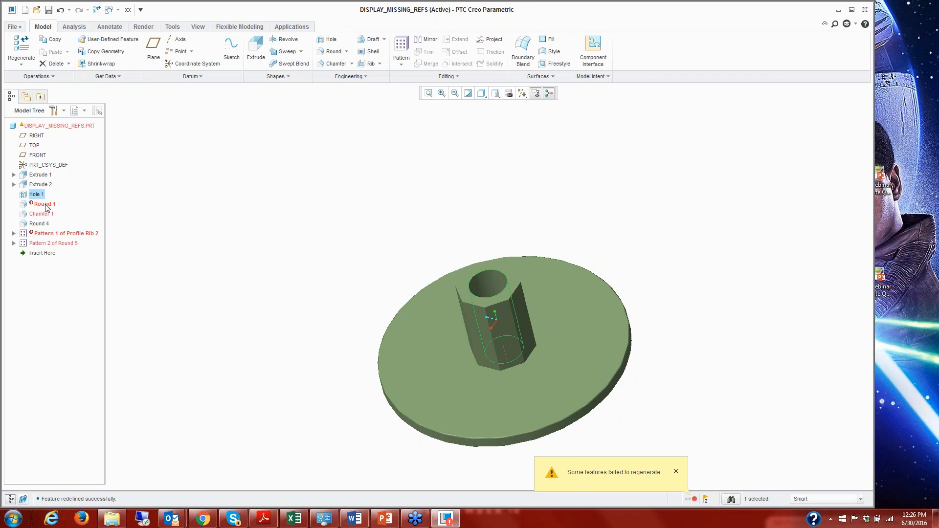
Redefine Round 1 by replacing its missing edge reference with the octagonal boss's top outer edges, and accept the round.
right_click(46, 205)
click(68, 221)
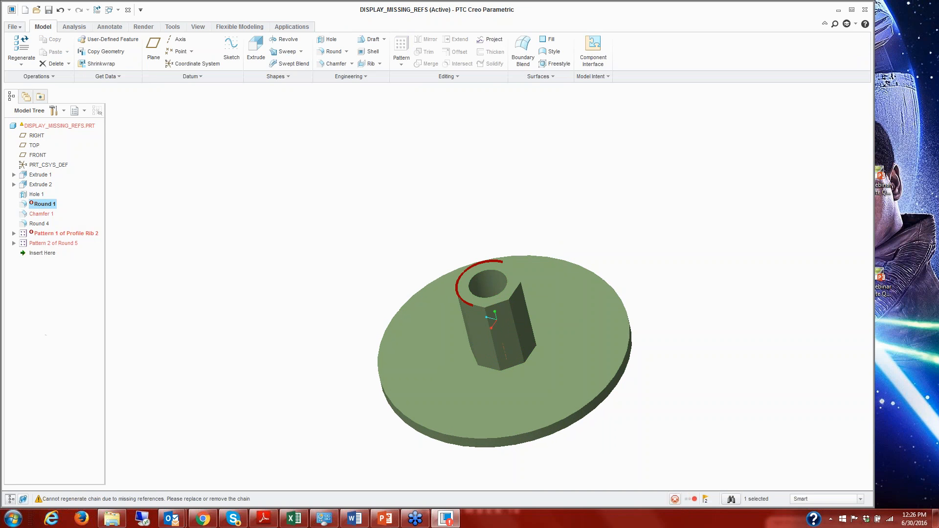
scroll(434, 298, down, 2)
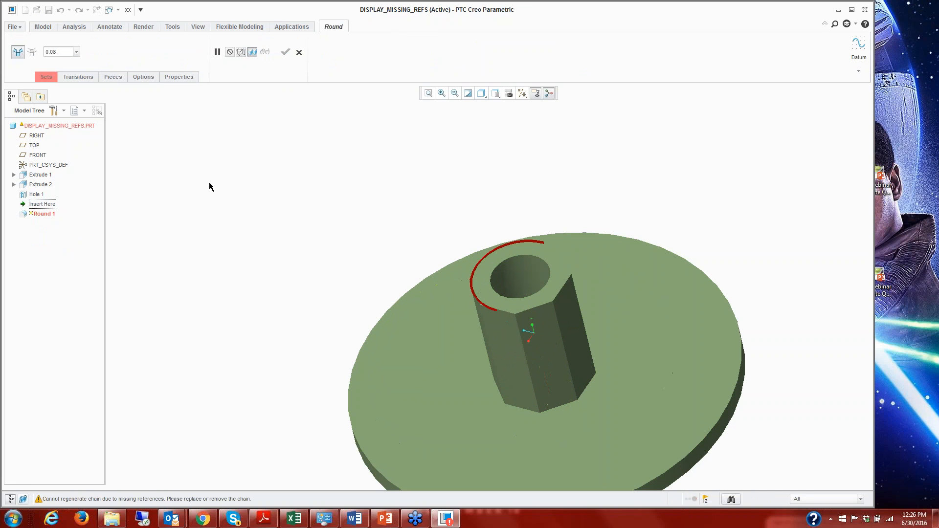
click(46, 77)
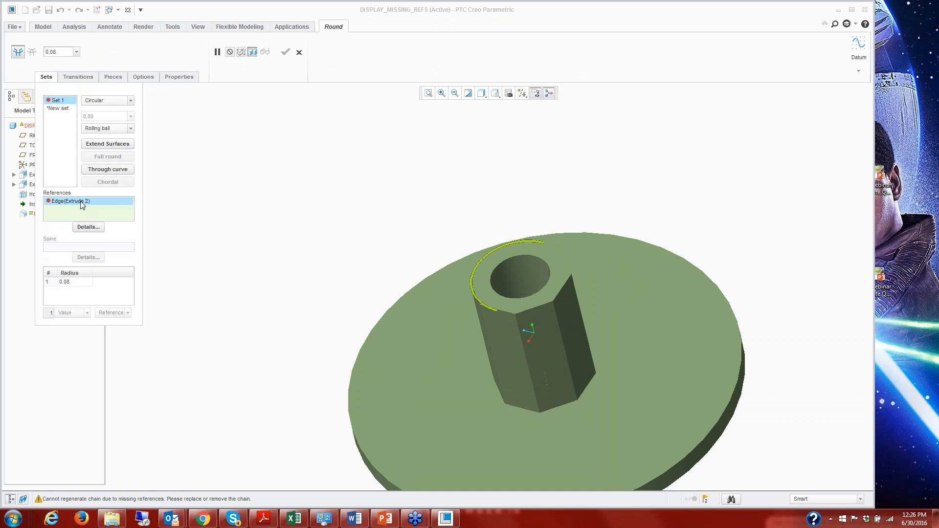
click(536, 312)
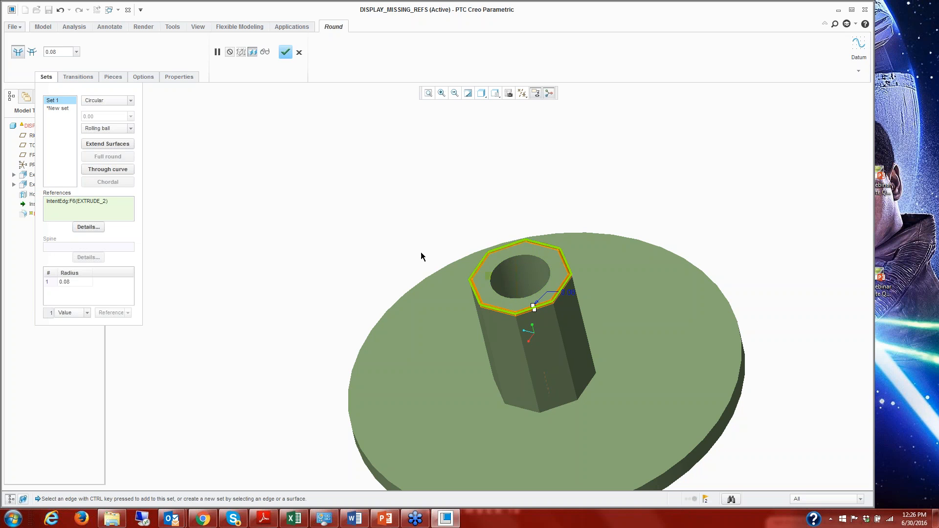
click(286, 53)
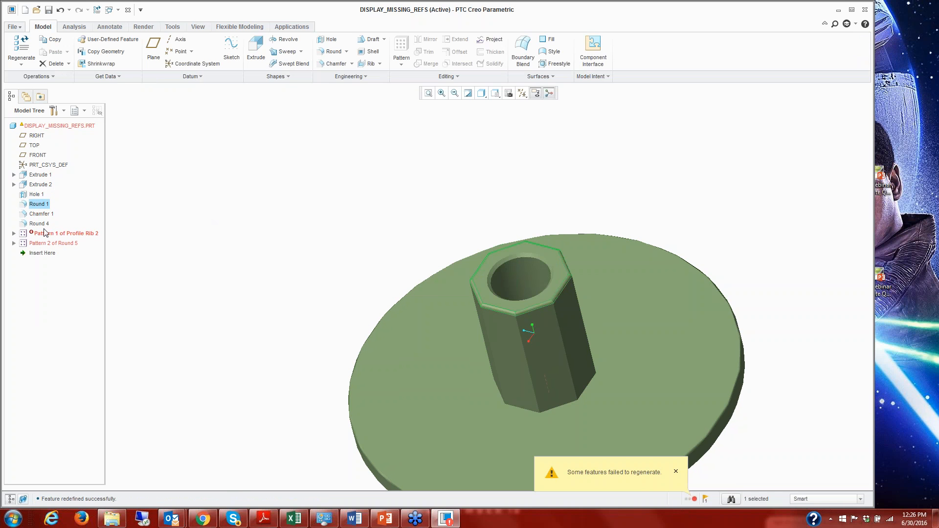
Redefine the first rib instance in the failed Profile Rib 2 pattern and open its internal section sketch for editing.
click(14, 234)
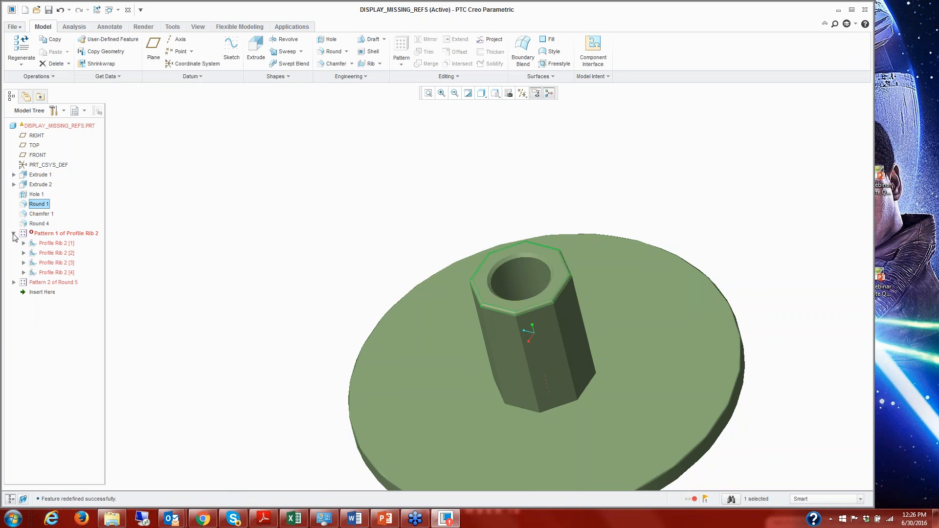
right_click(54, 243)
click(78, 263)
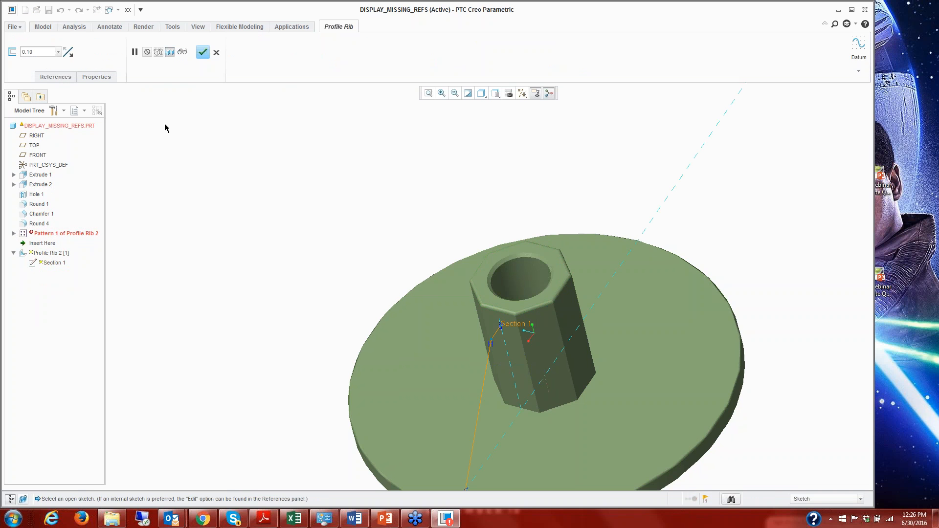
right_click(206, 143)
click(230, 147)
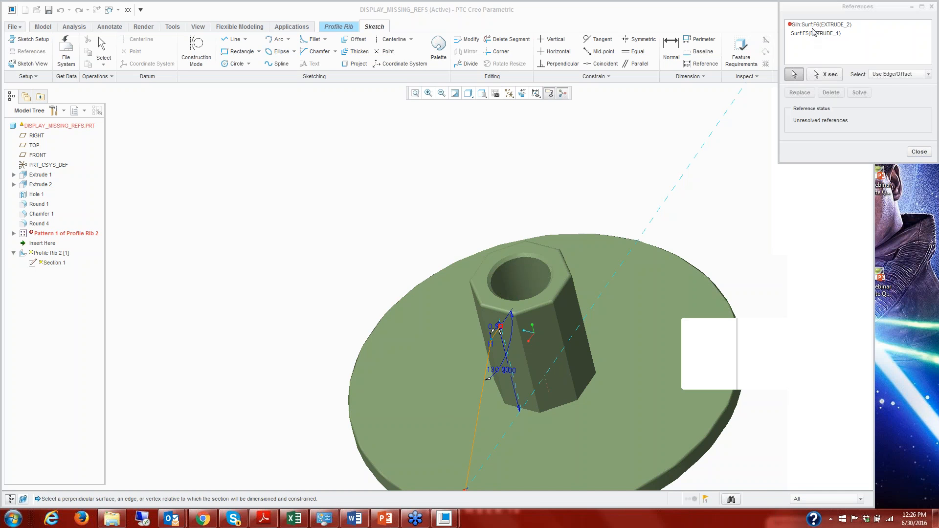
Replace the rib sketch's missing Extrude 2 silhouette reference with the octagonal boss's side face, and accept the sketch and rib.
click(811, 25)
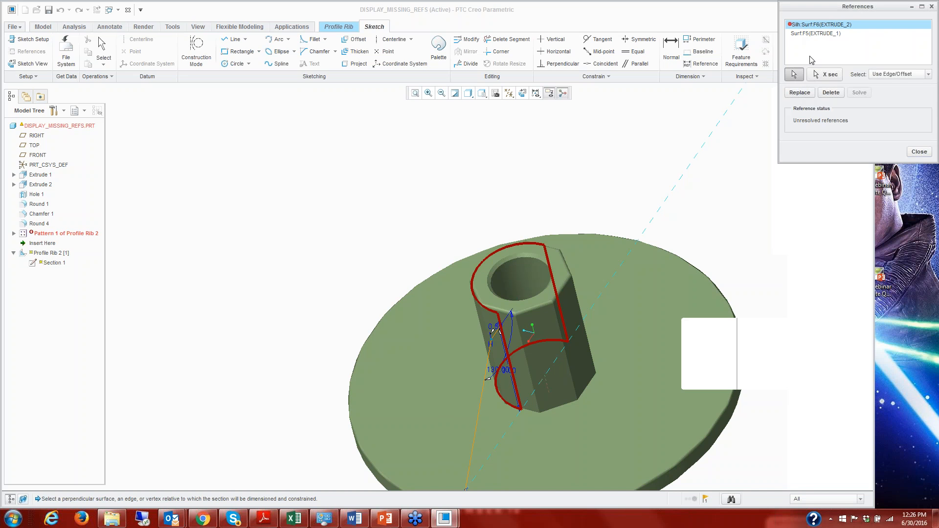
click(798, 93)
click(510, 325)
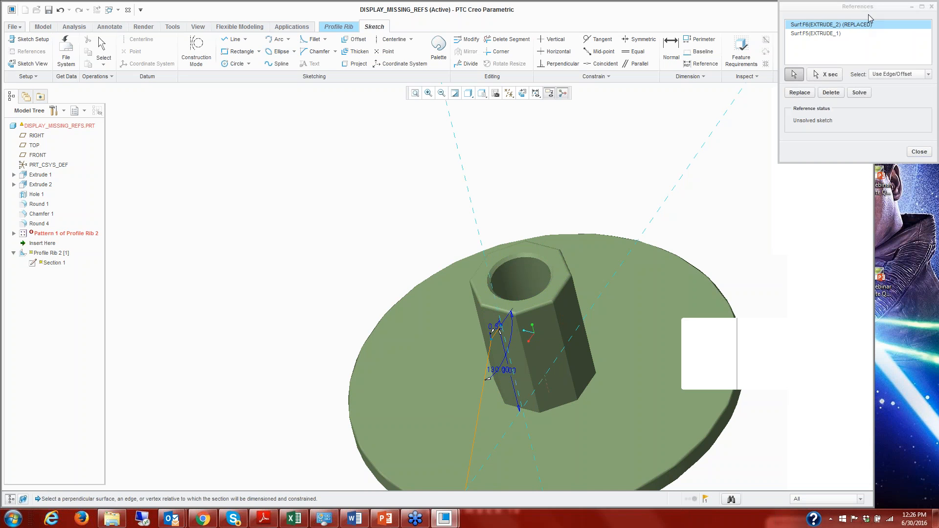
click(911, 153)
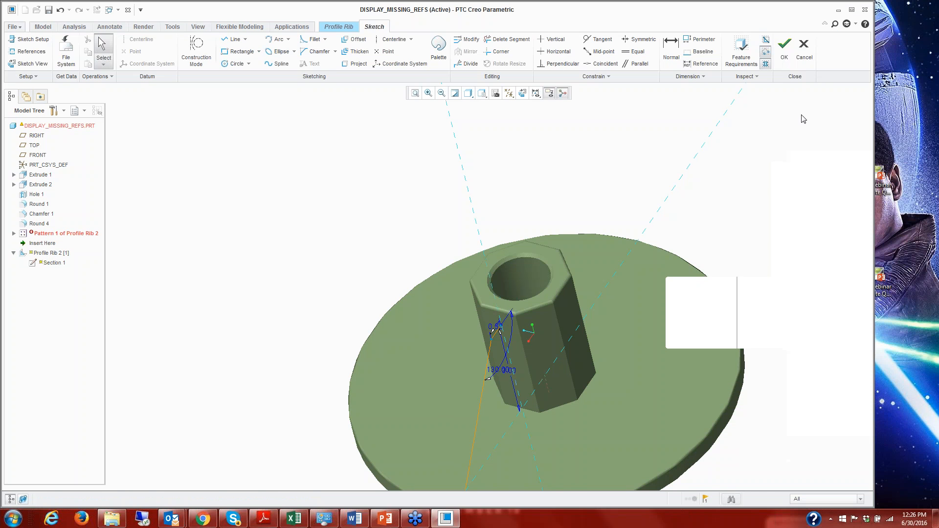
click(785, 49)
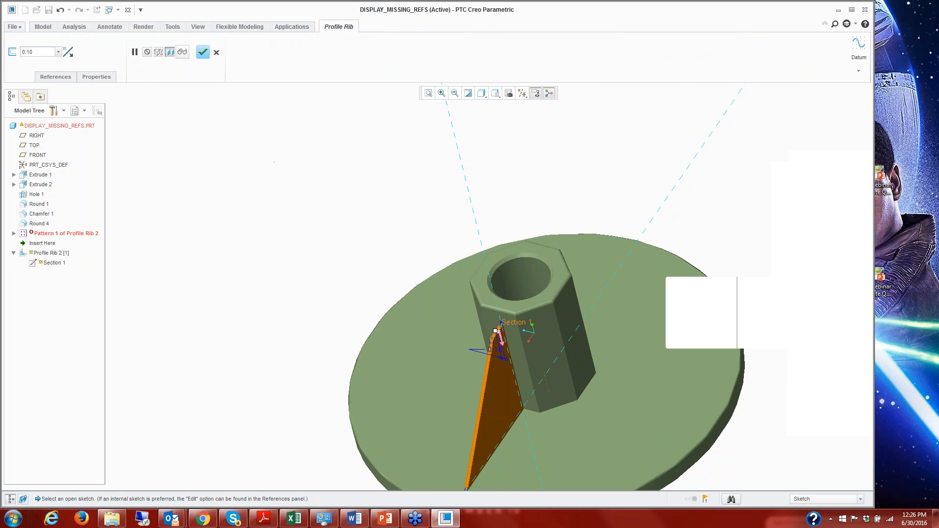
click(202, 52)
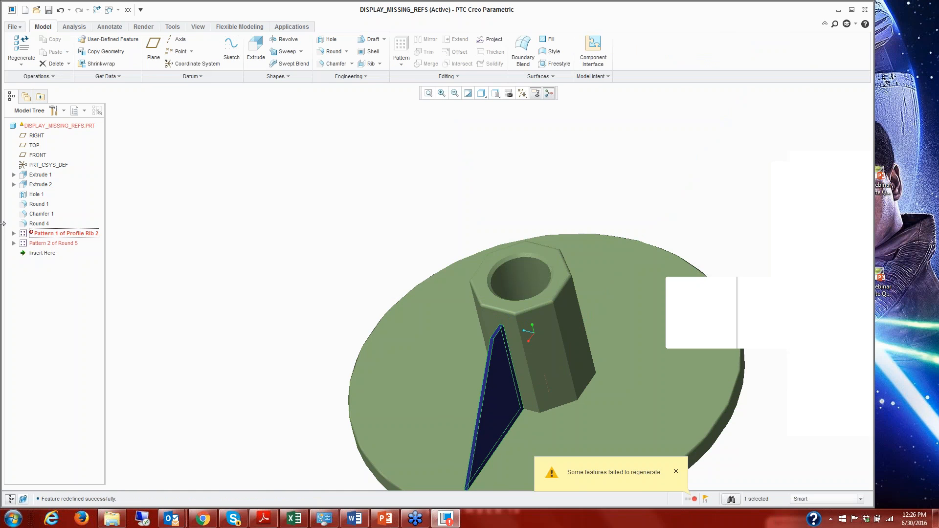
Redefine Pattern 1 of Profile Rib 2 by picking the boss's central axis as the pattern centre, and accept the pattern.
click(14, 234)
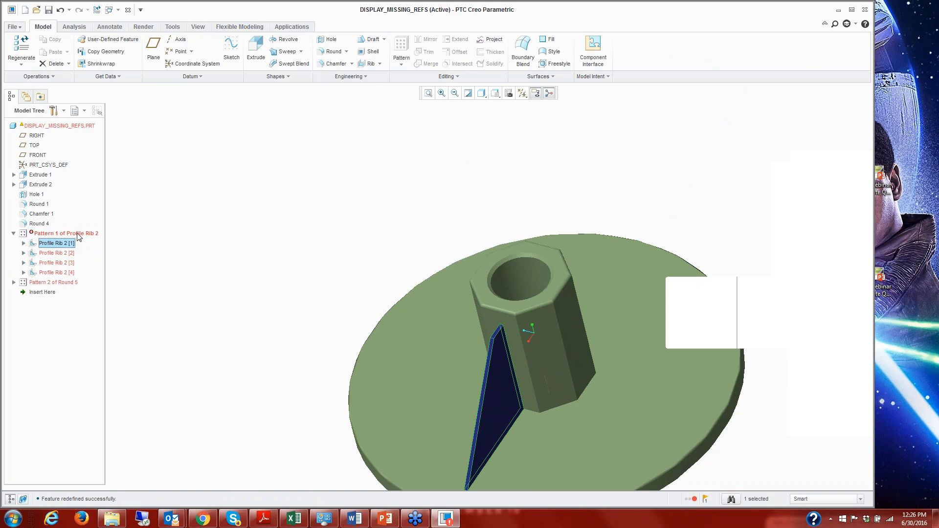
right_click(78, 234)
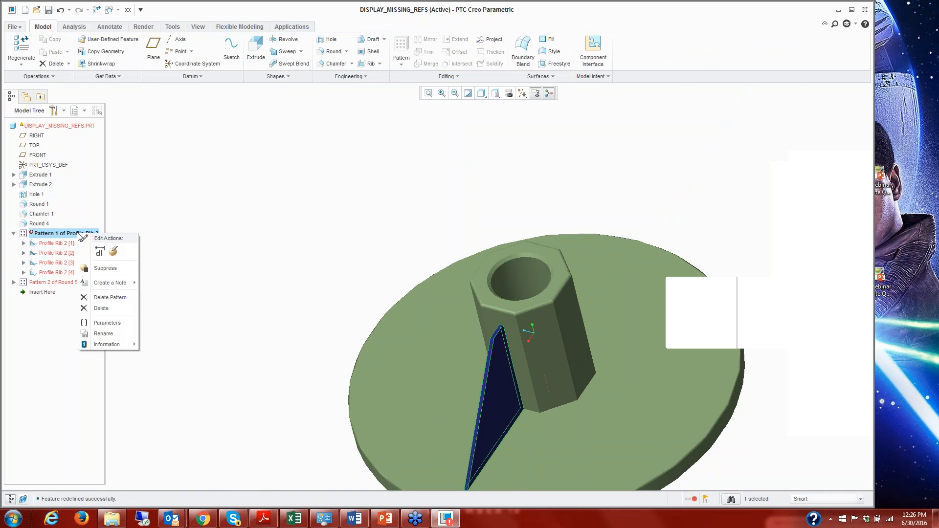
click(114, 252)
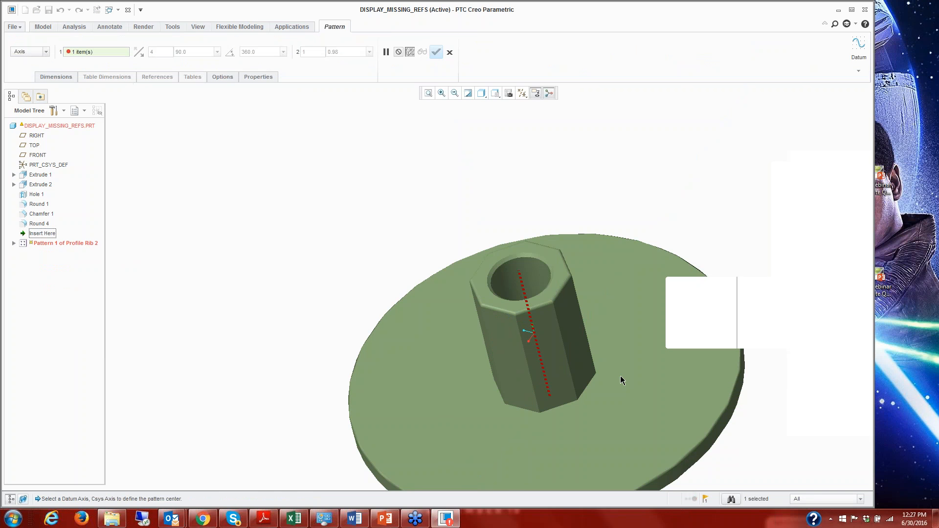
click(549, 392)
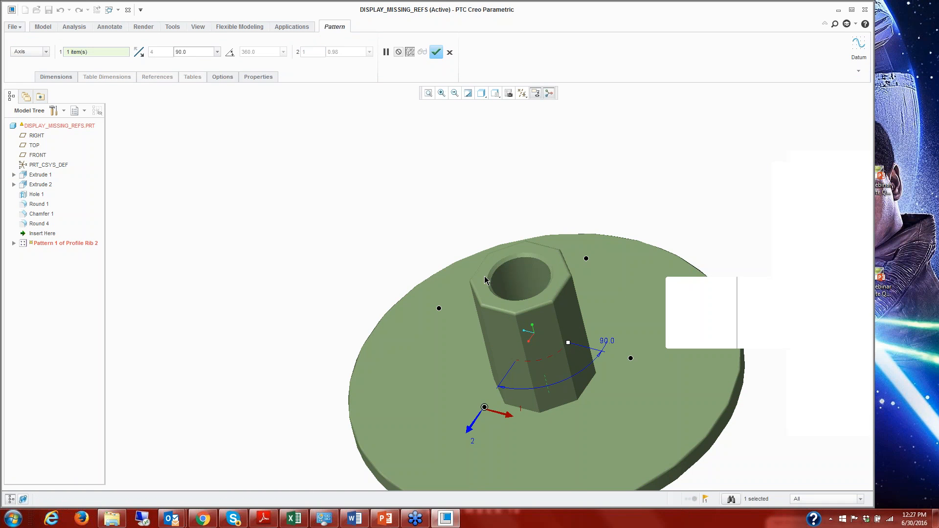
click(436, 52)
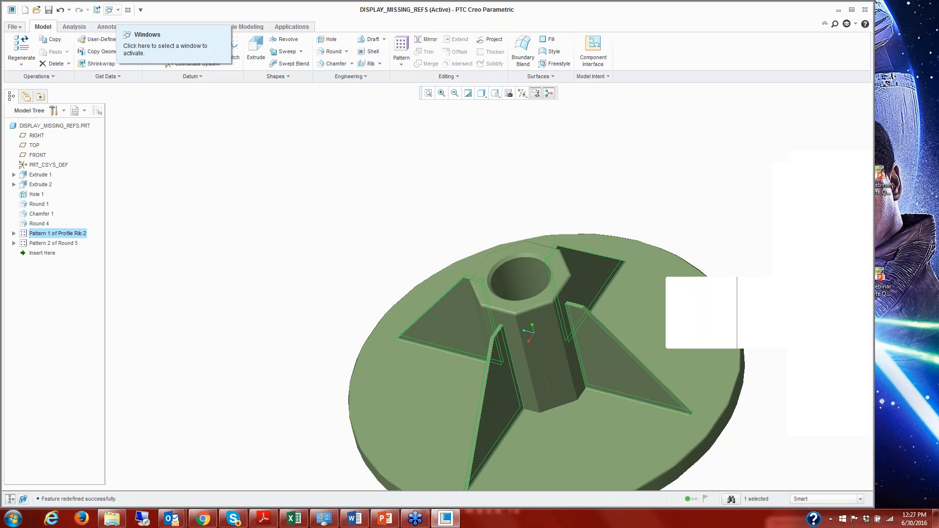
Close the repaired part and erase all models that are not displayed from the session.
click(127, 10)
click(125, 58)
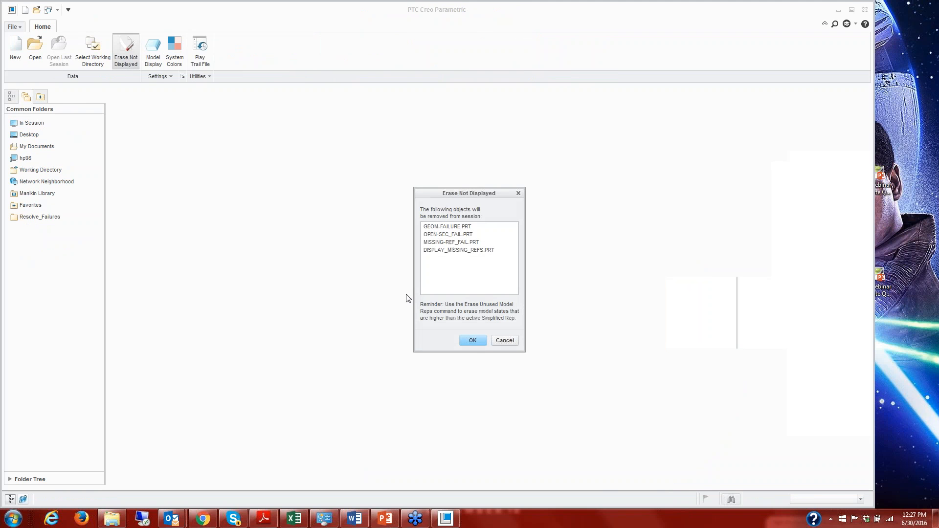
click(473, 341)
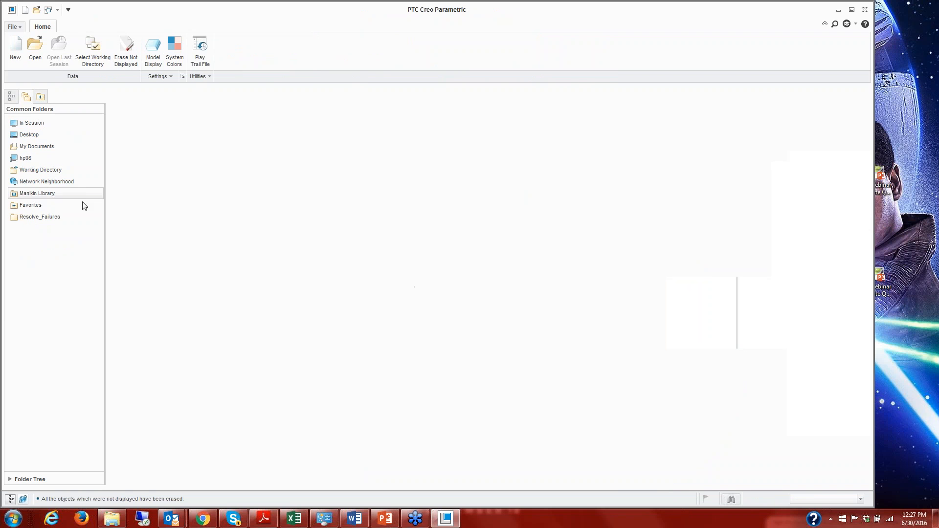
Open missing-comp_fail.asm from the Assembly_Missing-Component folder in Resolve_Failures and expand the failed JAW_SUB subassembly.
click(50, 218)
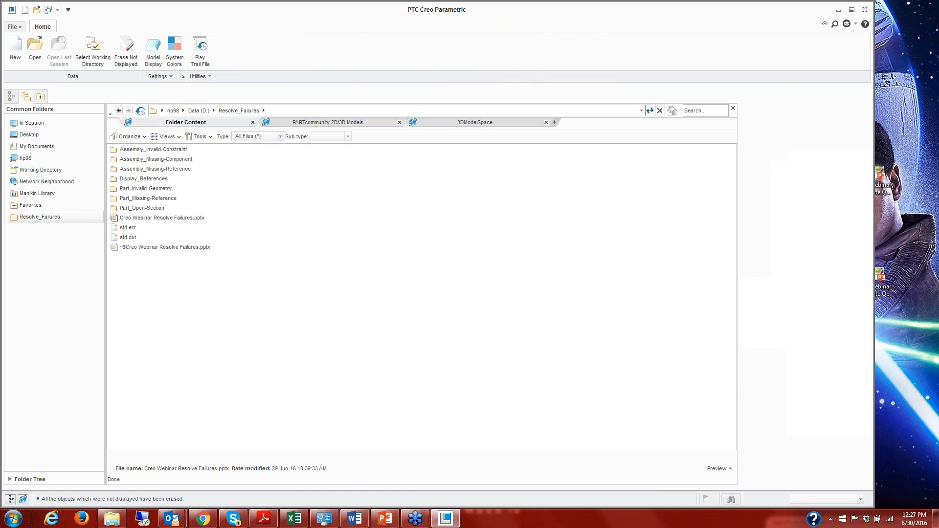
double_click(162, 160)
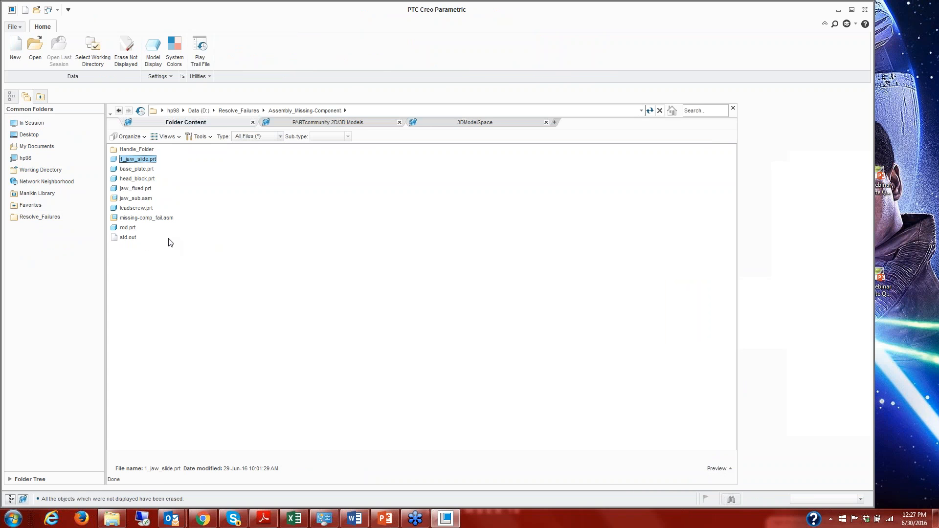
click(141, 219)
double_click(142, 220)
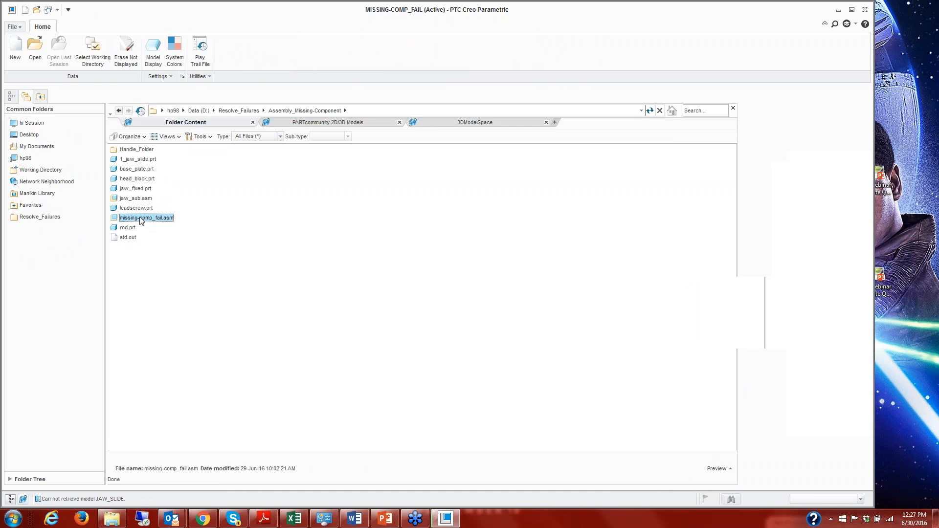
click(14, 199)
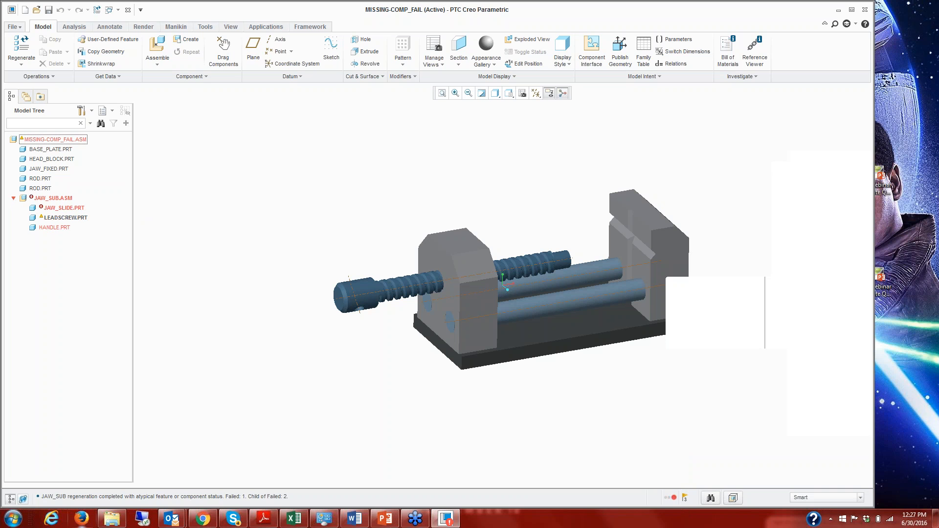
Try to retrieve the missing JAW_SLIDE component from the Assembly_Missing-Component folder.
right_click(70, 210)
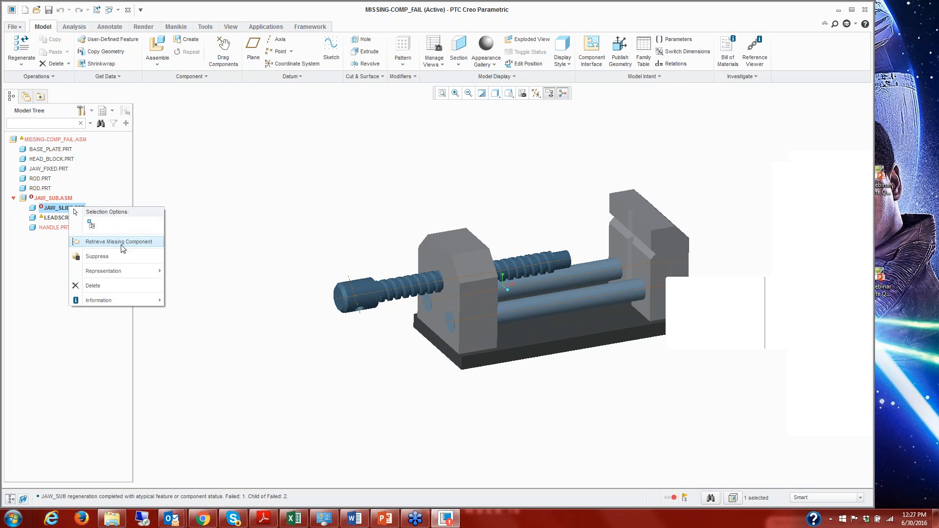
click(122, 248)
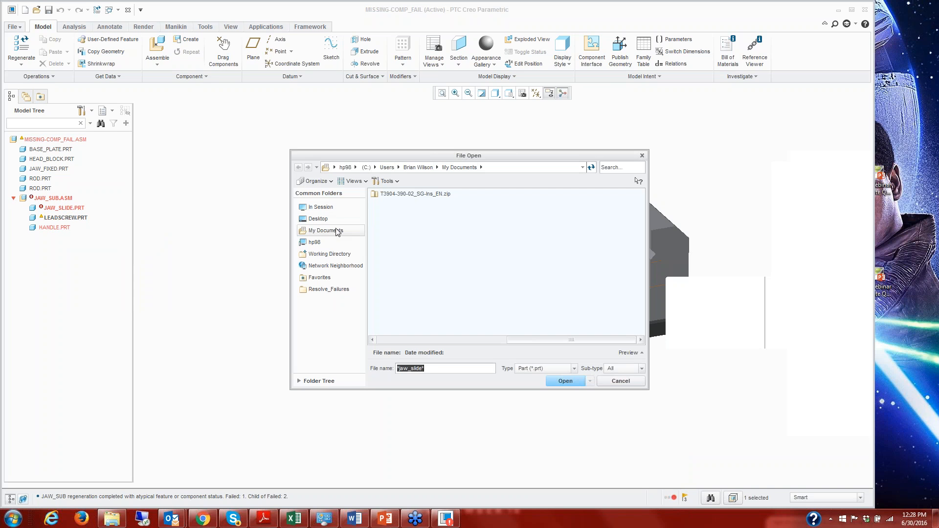
click(336, 289)
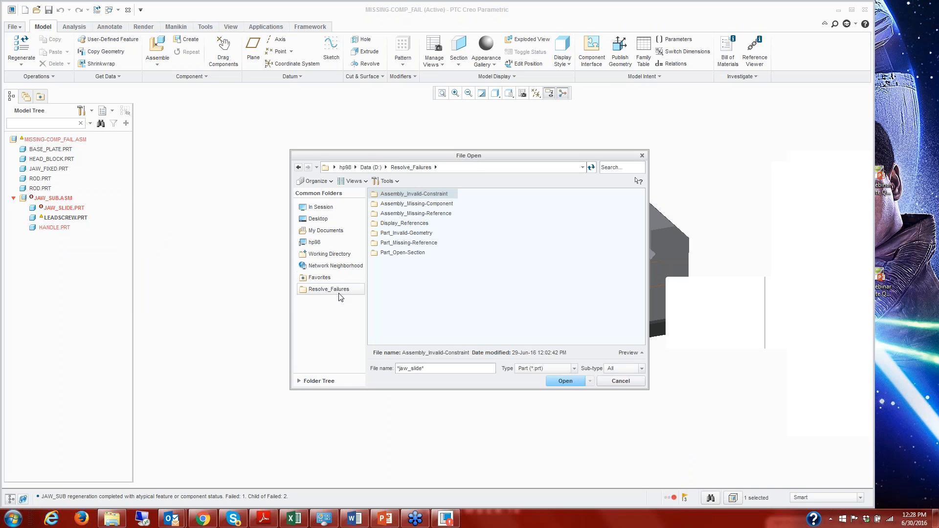
double_click(430, 204)
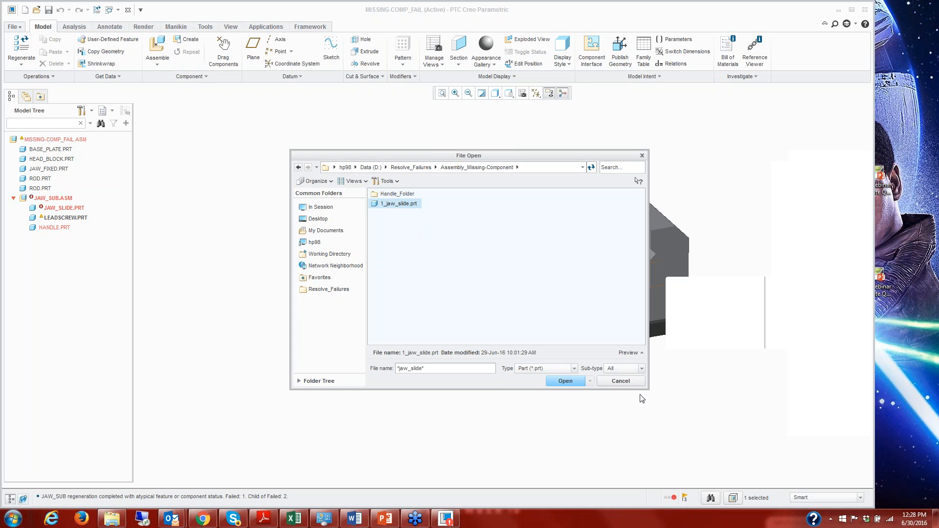
click(565, 381)
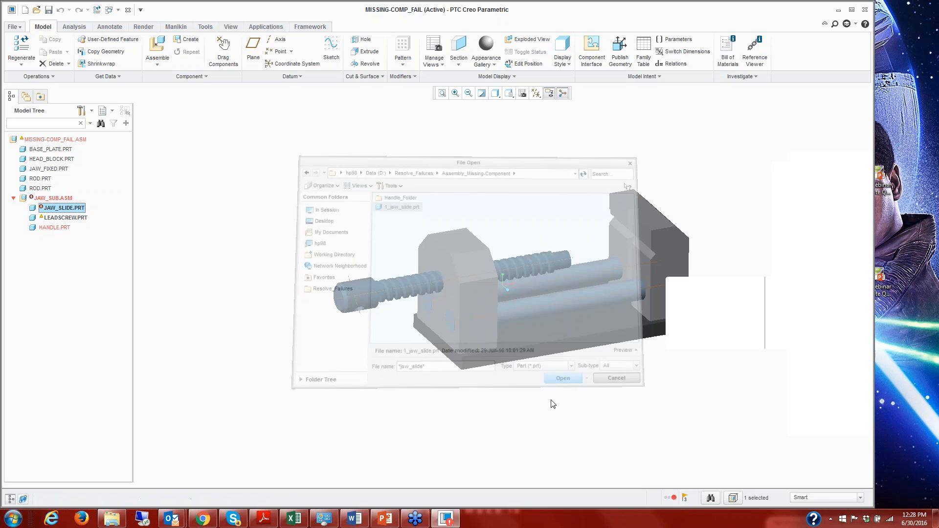
Switch to Windows Explorer and rename 1_jaw_slide.prt.2 in the Assembly_Missing-Component folder as jaw_slide.prt.2.
click(112, 520)
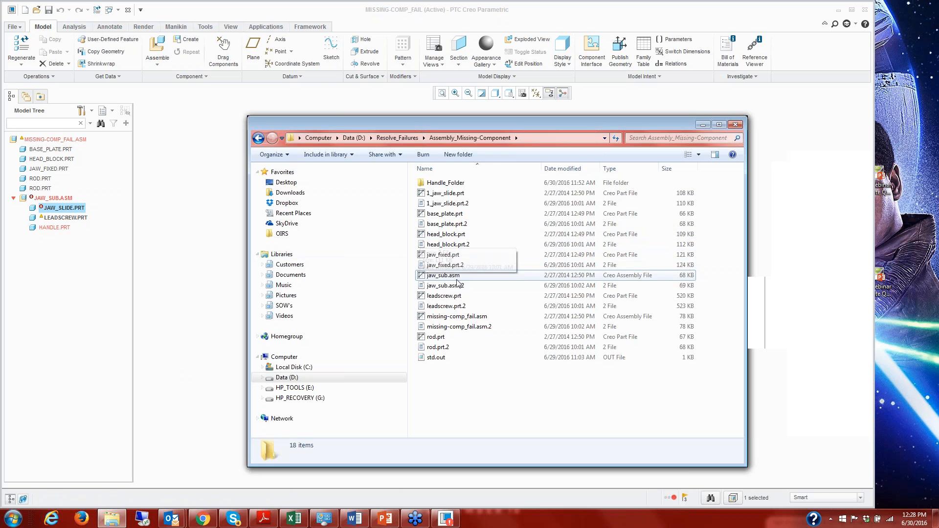
click(446, 205)
right_click(445, 204)
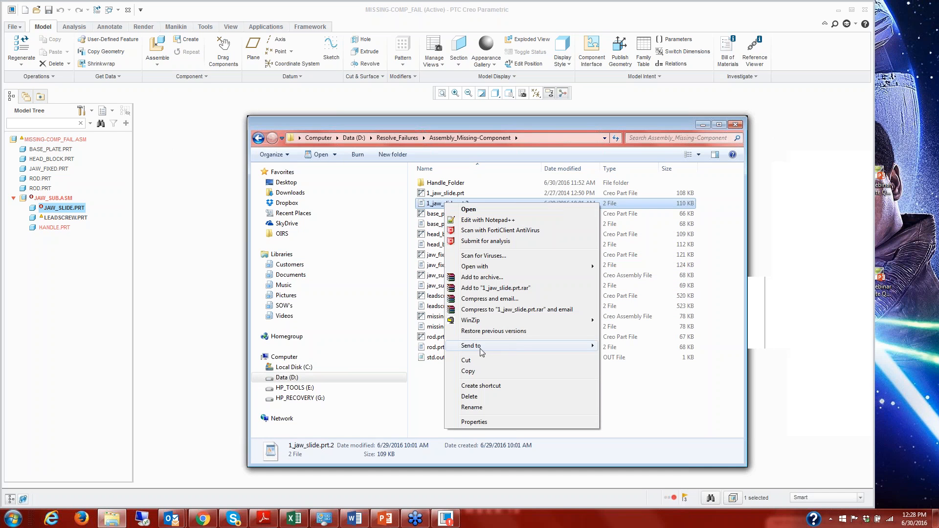
click(472, 407)
key(Home)
key(Delete)
key(Delete)
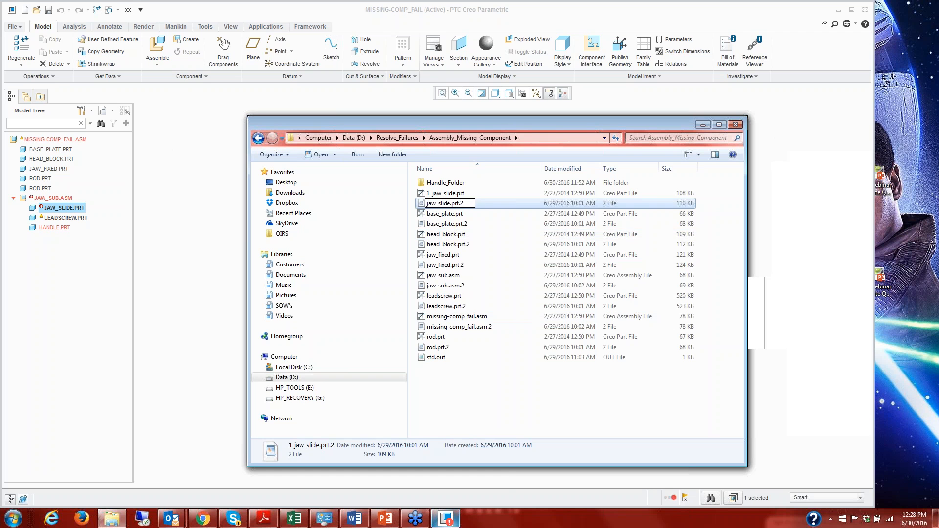
key(Return)
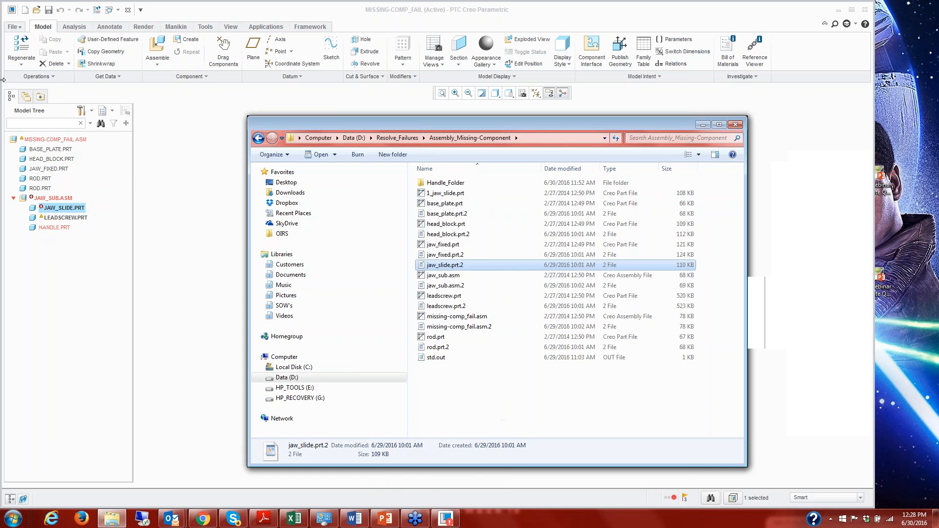
Switch back to Creo Parametric and retrieve the missing JAW_SLIDE component using jaw_slide.prt, leaving nothing selected.
click(166, 140)
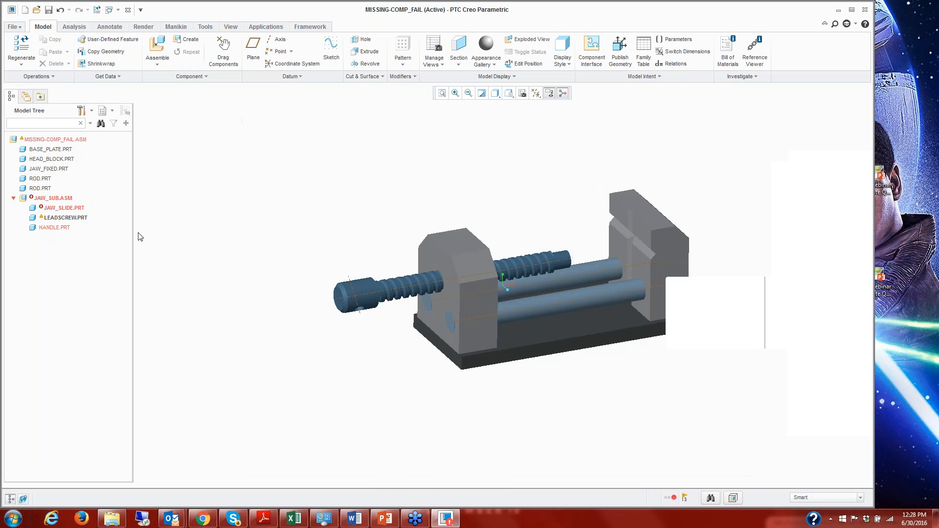
right_click(66, 211)
click(113, 243)
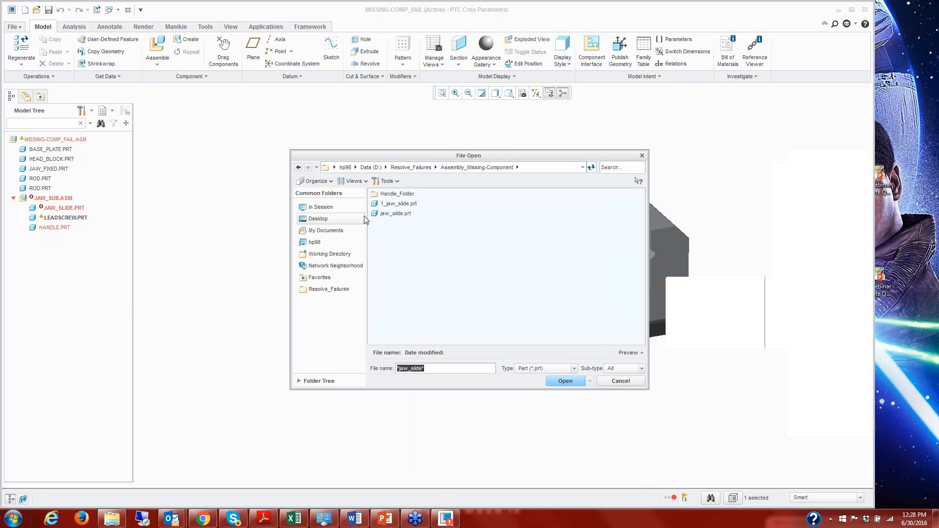
double_click(386, 215)
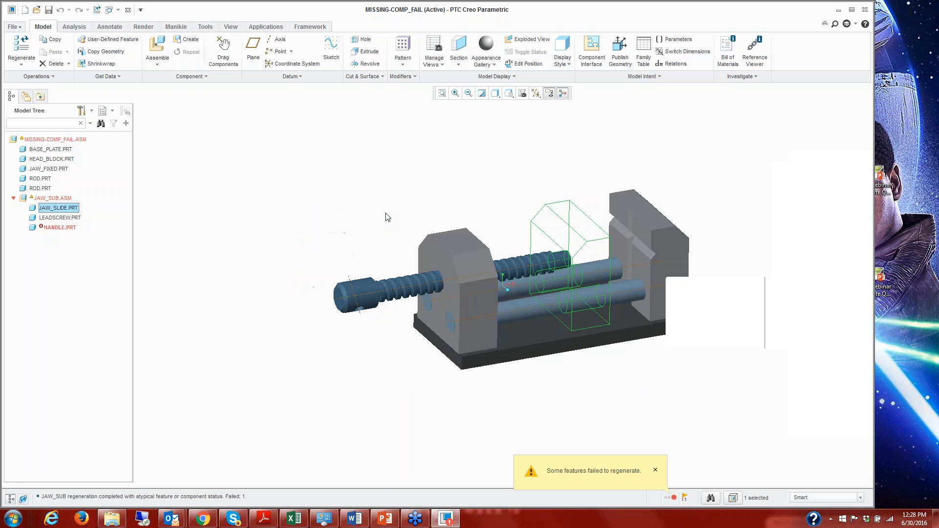
click(285, 210)
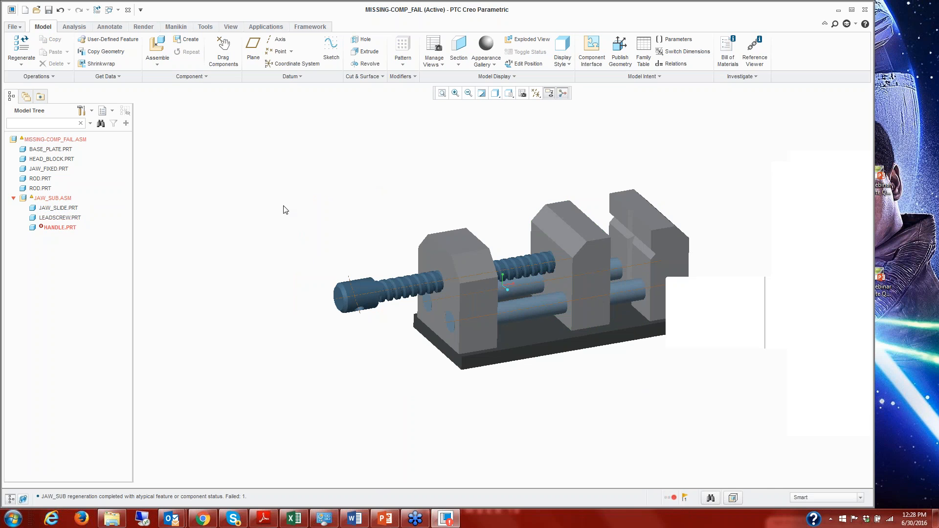
Retrieve the missing HANDLE component using handle.prt from Handle_Folder in Assembly_Missing-Component, leaving nothing selected.
right_click(58, 231)
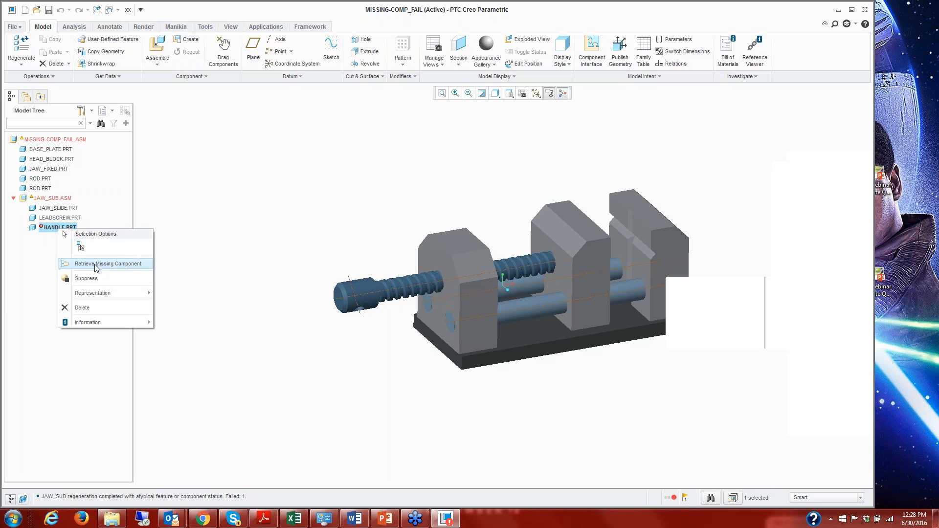
click(95, 265)
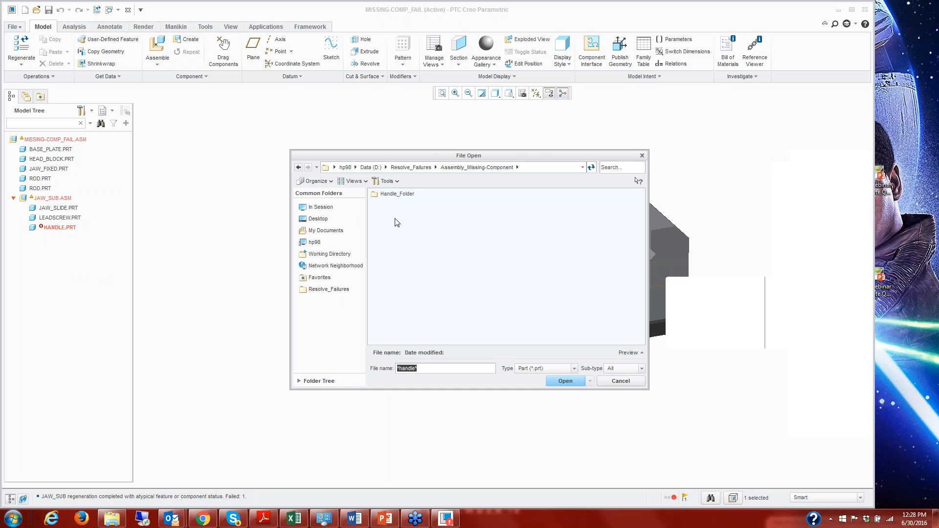
click(401, 195)
double_click(402, 196)
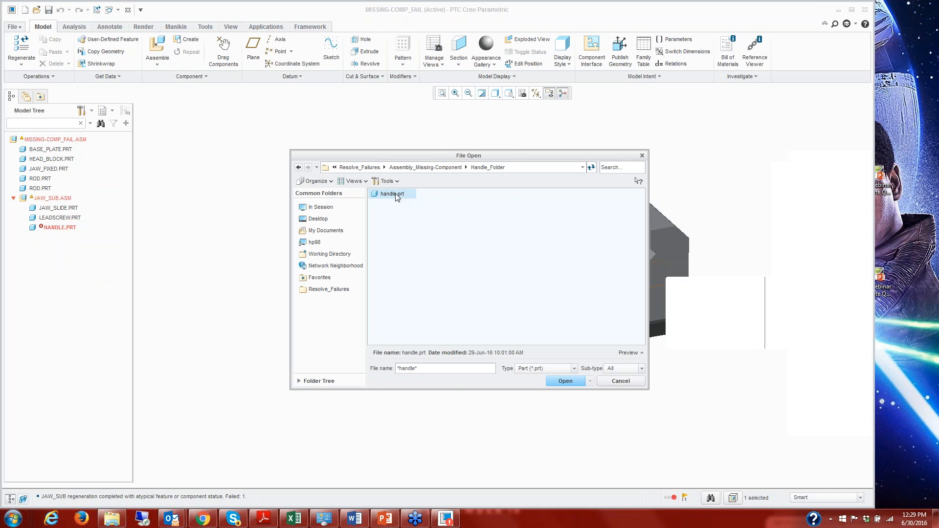
double_click(394, 194)
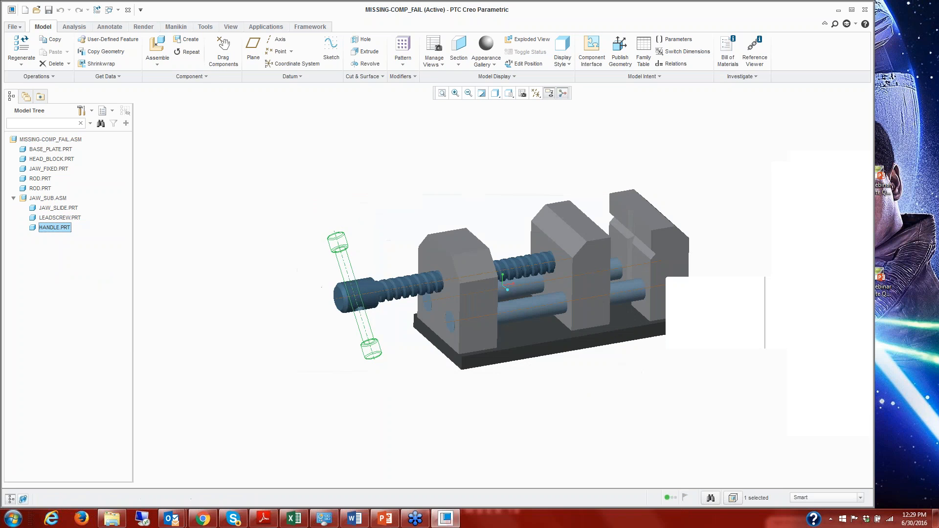
click(395, 191)
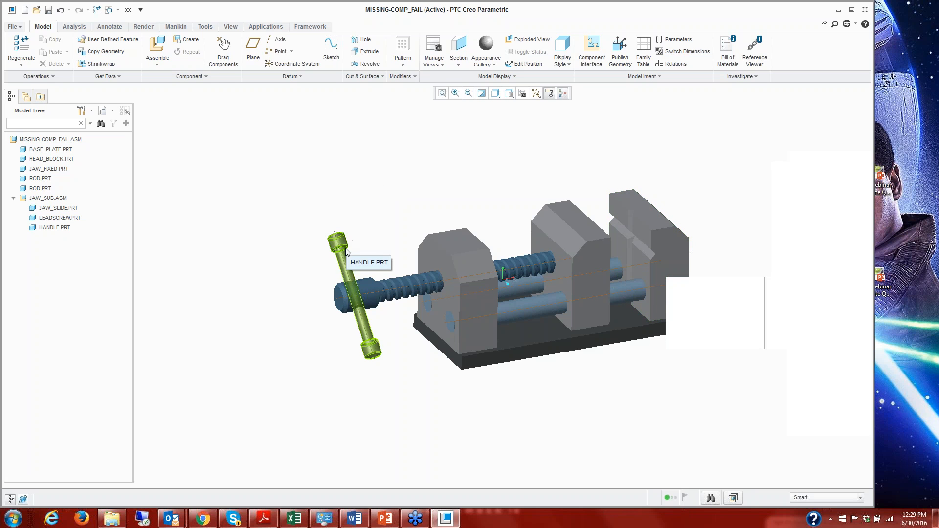
Switch to Windows Explorer, copy handle.prt.2 from Handle_Folder into the Assembly_Missing-Component folder, and return to Creo Parametric.
click(112, 518)
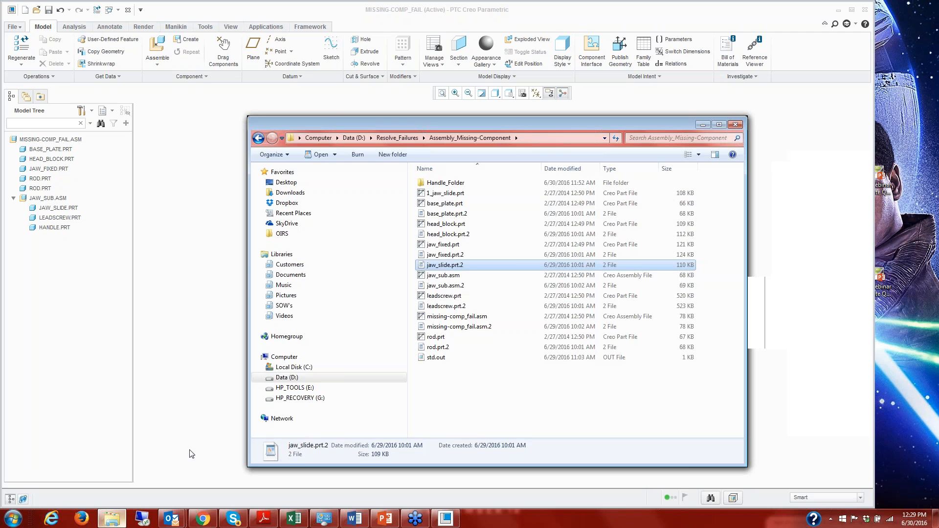
double_click(447, 184)
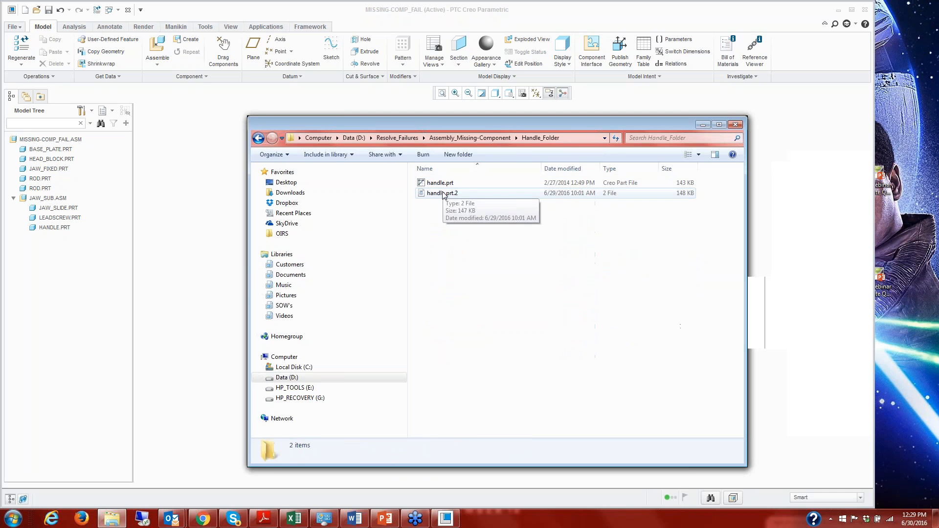
right_click(443, 195)
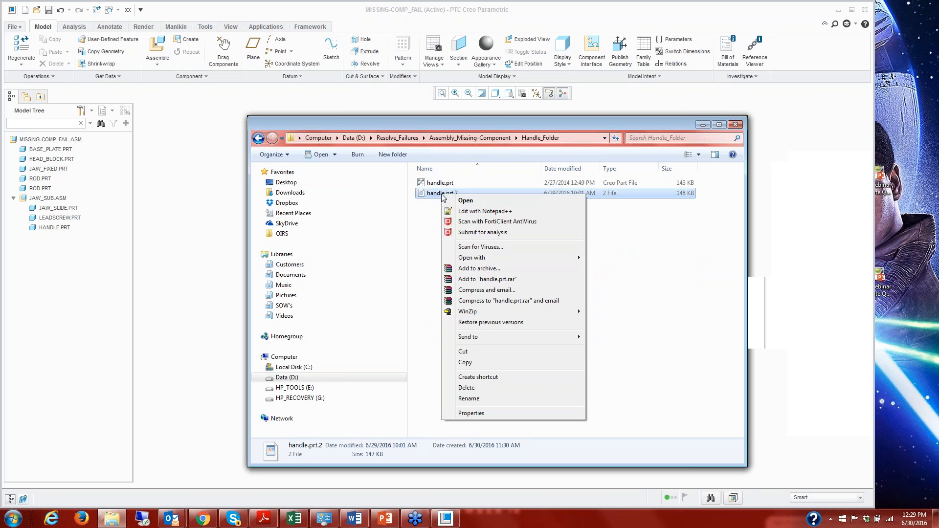
click(472, 362)
click(477, 142)
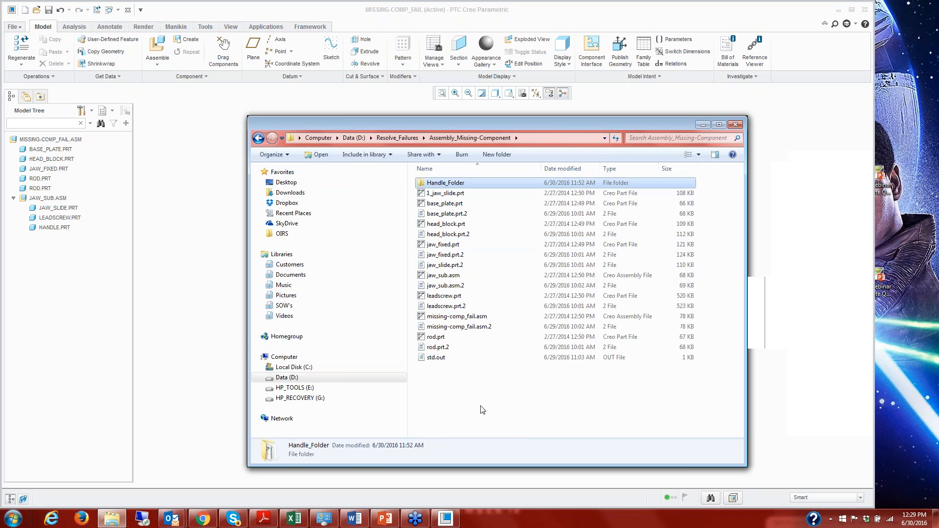
right_click(481, 264)
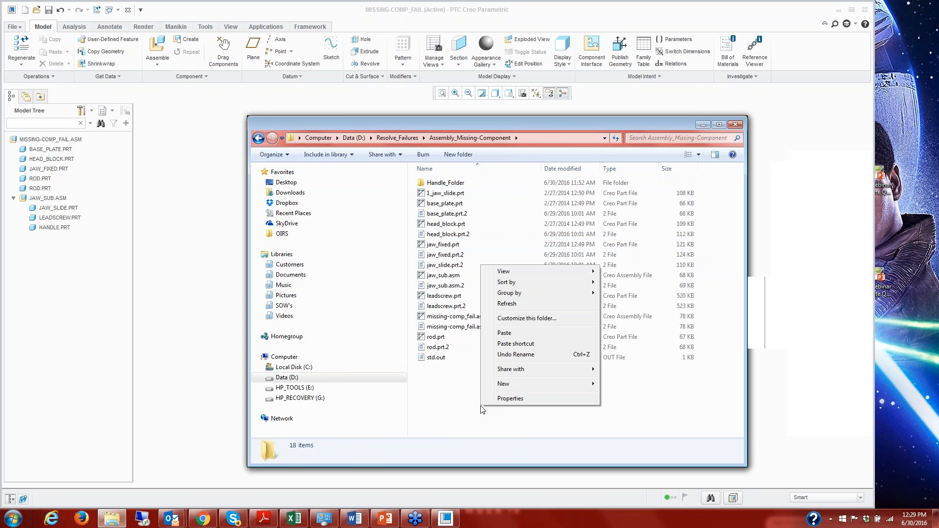
click(509, 335)
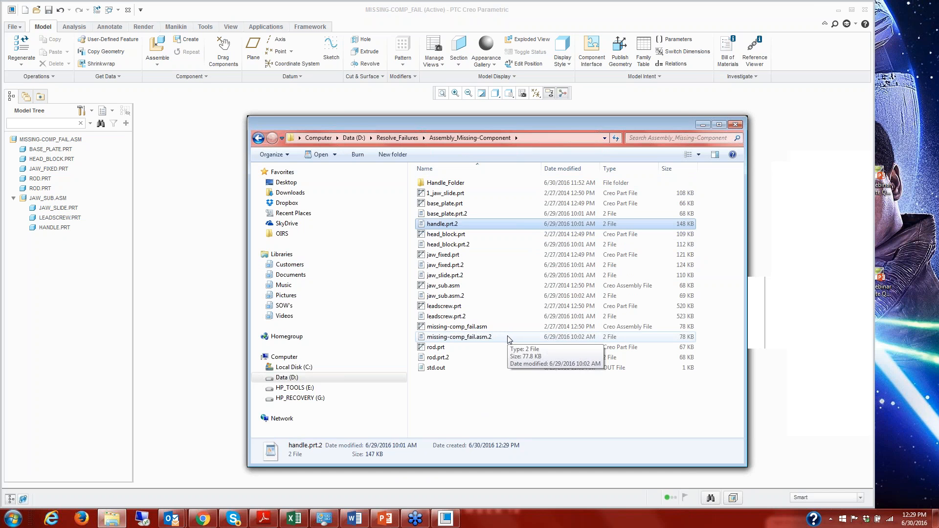
click(702, 124)
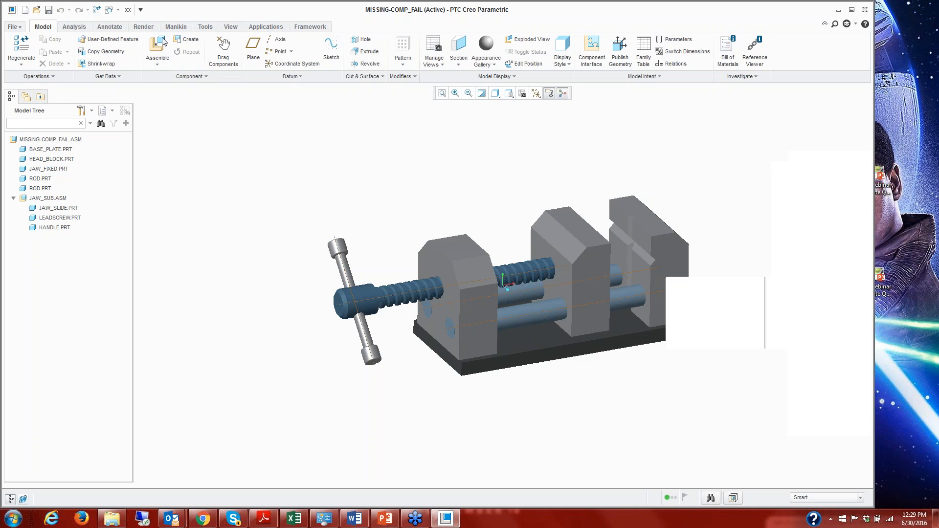
Close the MISSING-COMP_FAIL assembly and erase all objects not displayed from the session.
click(127, 10)
click(125, 47)
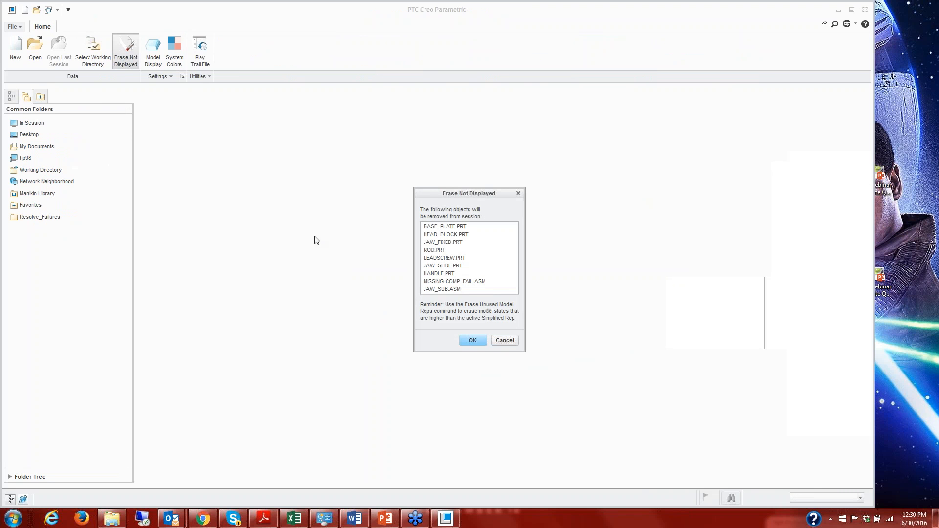
click(474, 340)
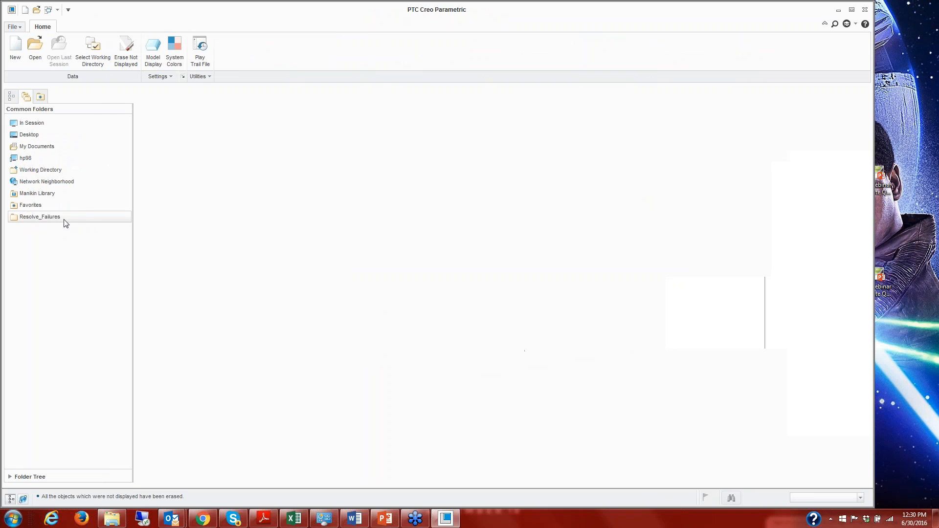
Open 1_jaw_slide.prt from the Assembly_Missing-Reference folder in Resolve_Failures.
click(65, 219)
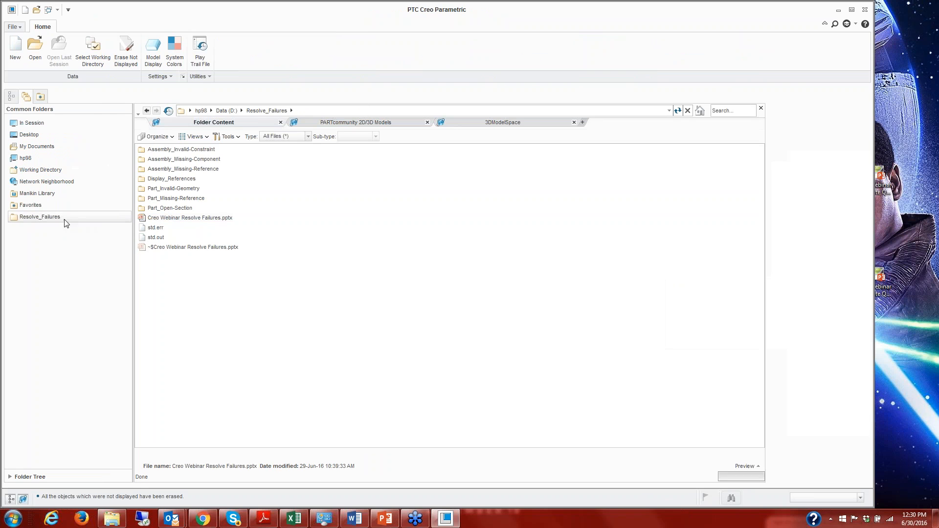
double_click(211, 170)
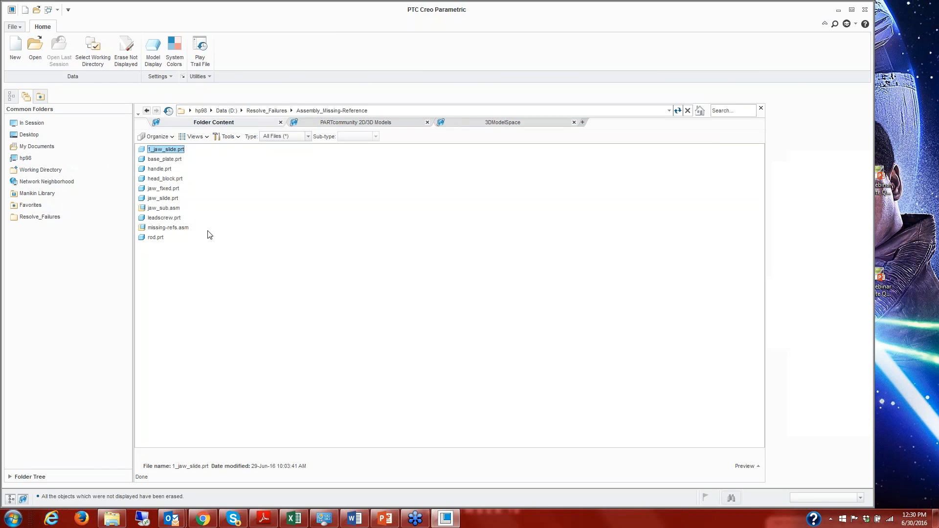
double_click(164, 151)
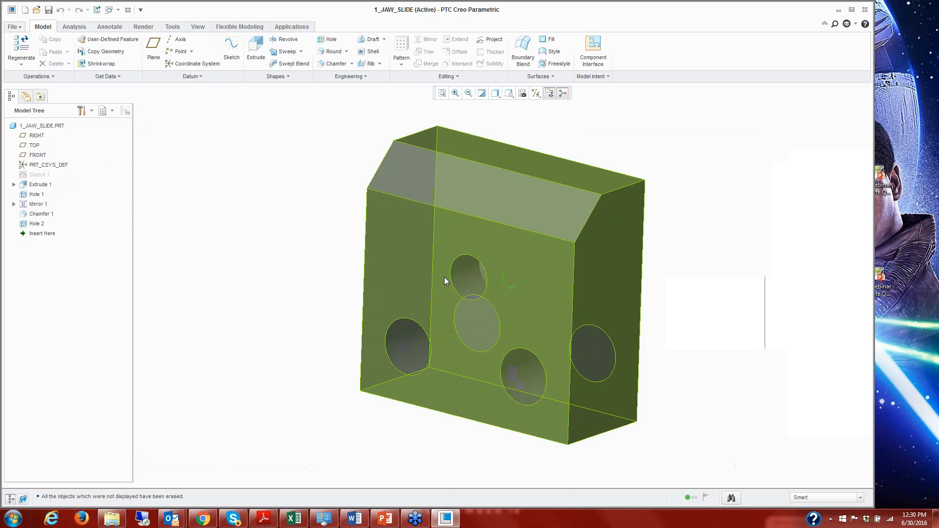
Redefine Hole 2, the upper centre hole of the jaw slide, to use the standard drilled hole profile with a pointed bottom.
click(465, 286)
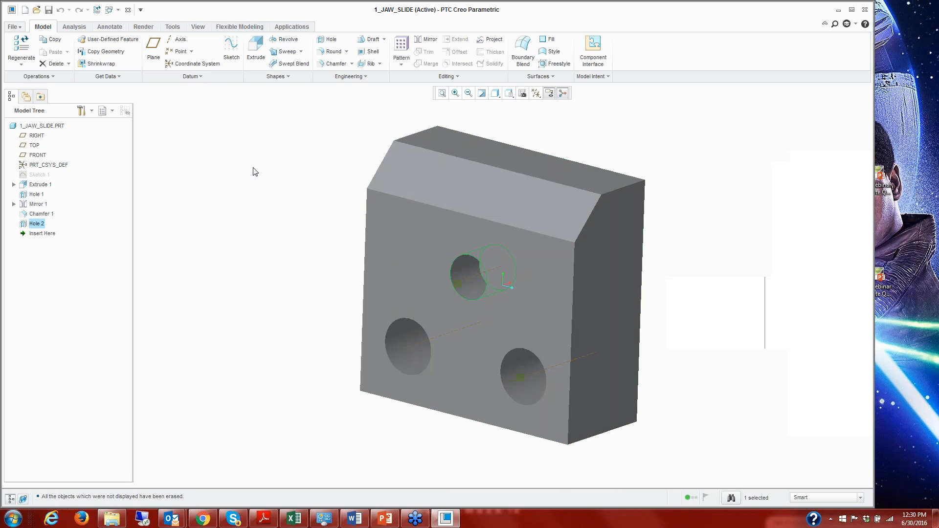
right_click(39, 227)
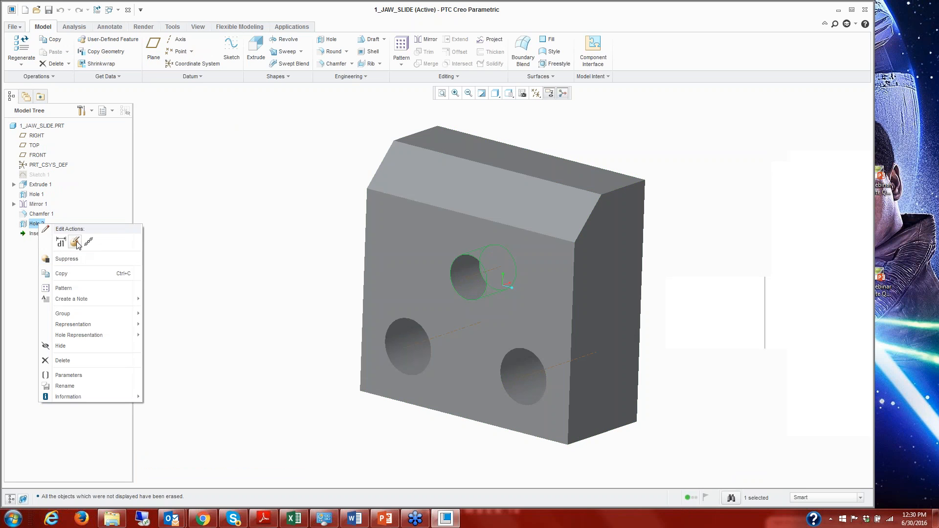
click(75, 242)
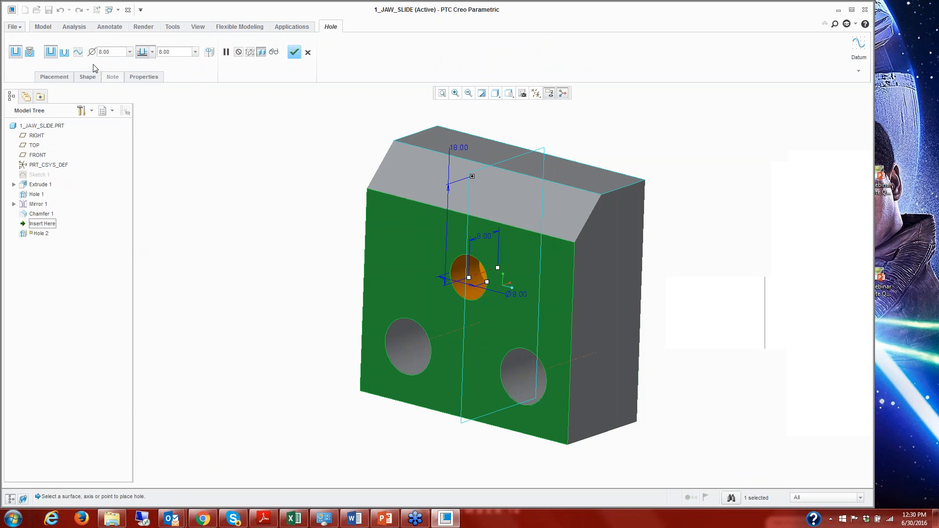
click(64, 53)
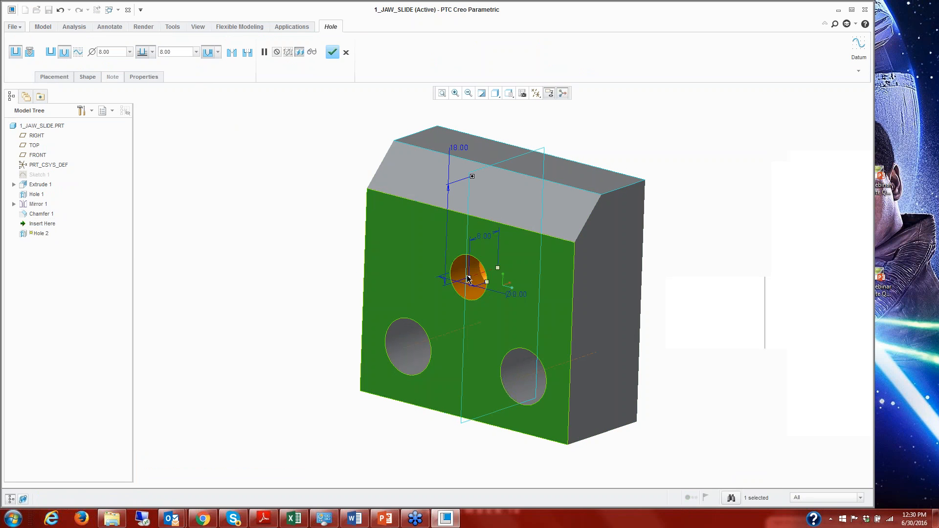
middle_drag(459, 271, 478, 269)
scroll(478, 269, up, 10)
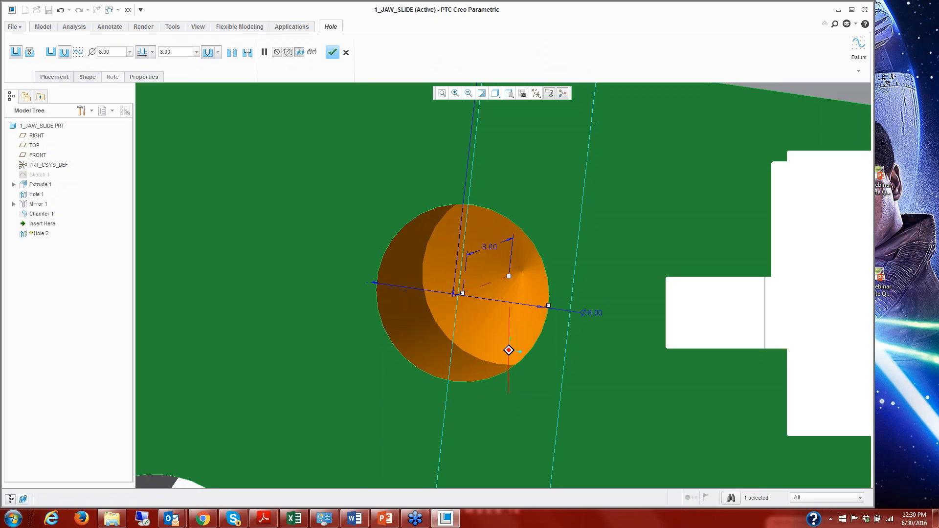
scroll(502, 286, down, 10)
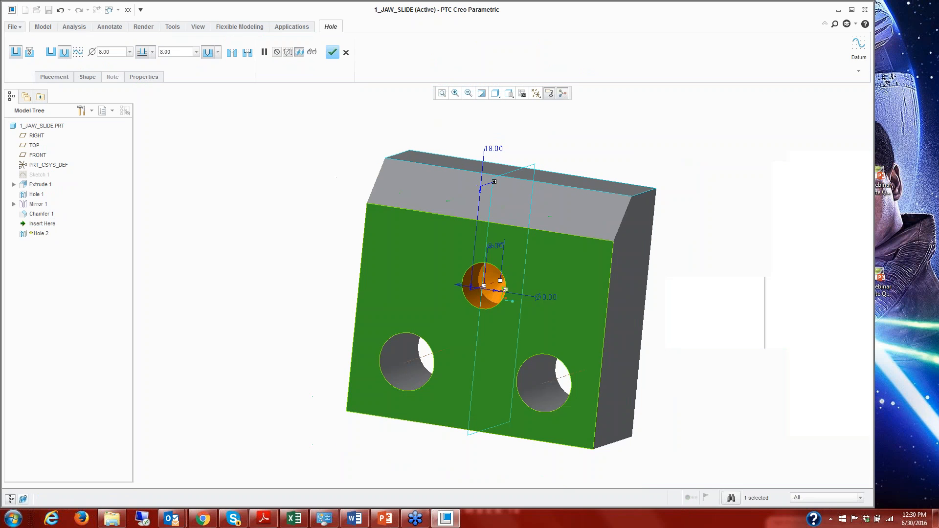
click(332, 52)
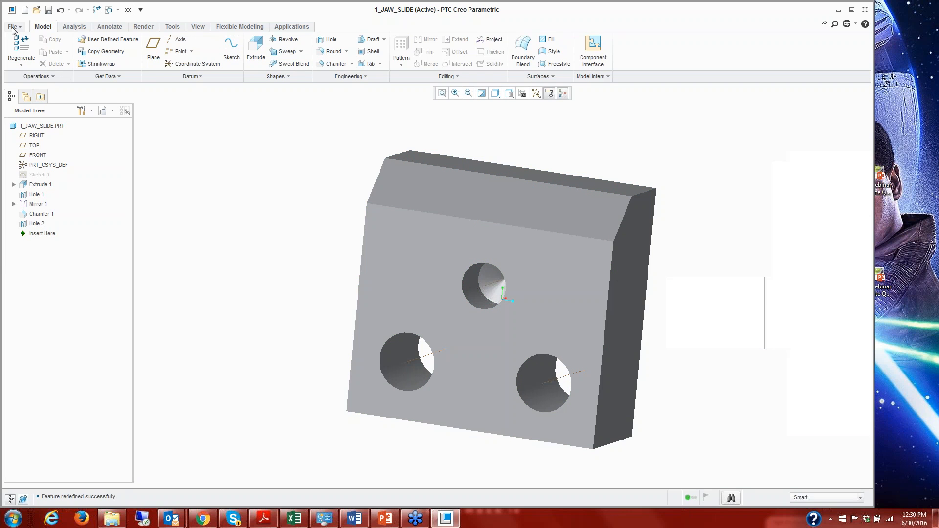
Open missing-refs.asm from the Assembly_Missing-Reference folder in Resolve_Failures and expand the failed JAW_SUB subassembly.
click(36, 10)
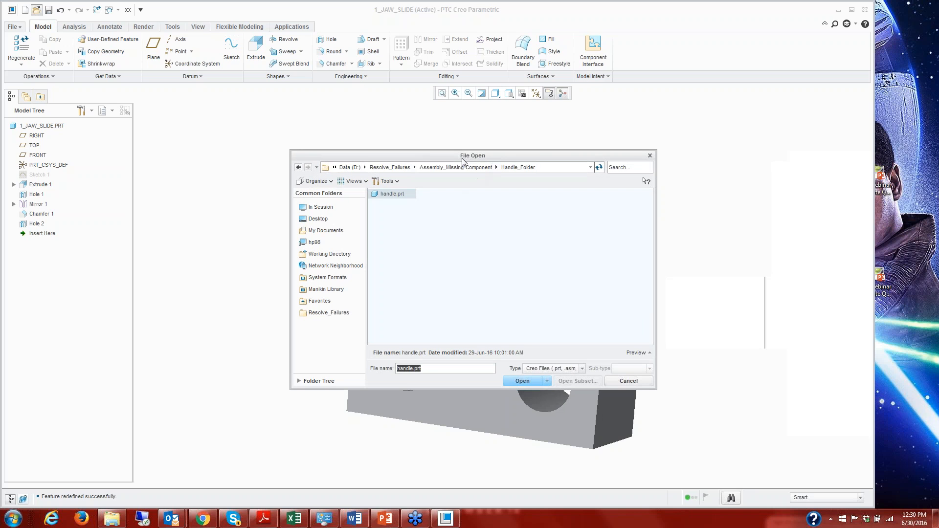
click(391, 167)
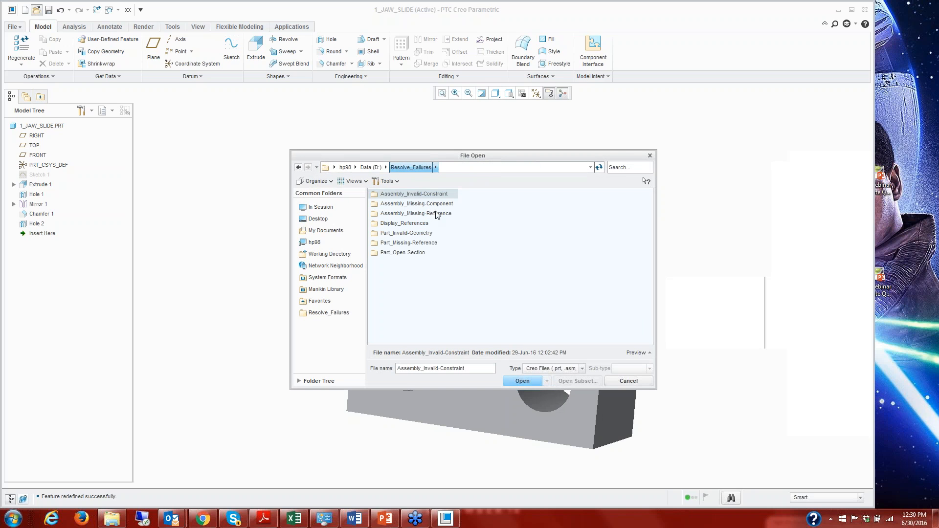
double_click(434, 216)
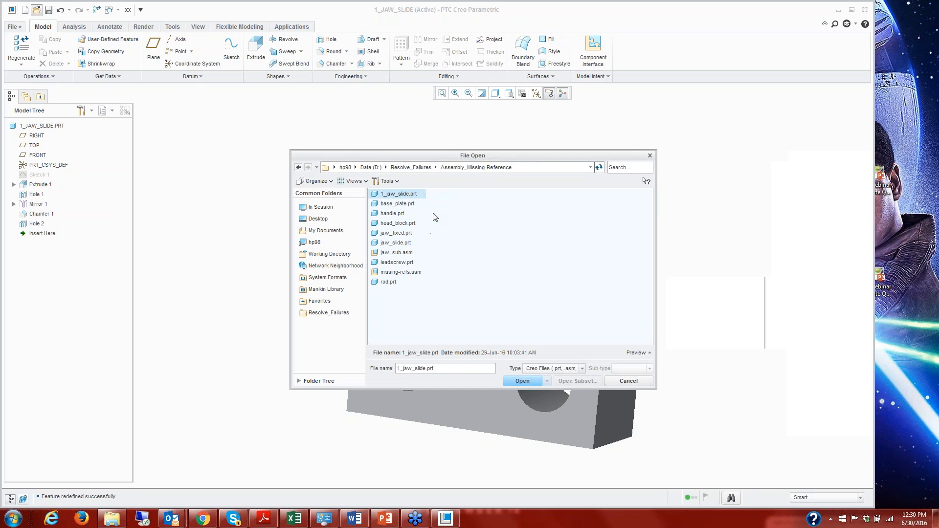
double_click(400, 273)
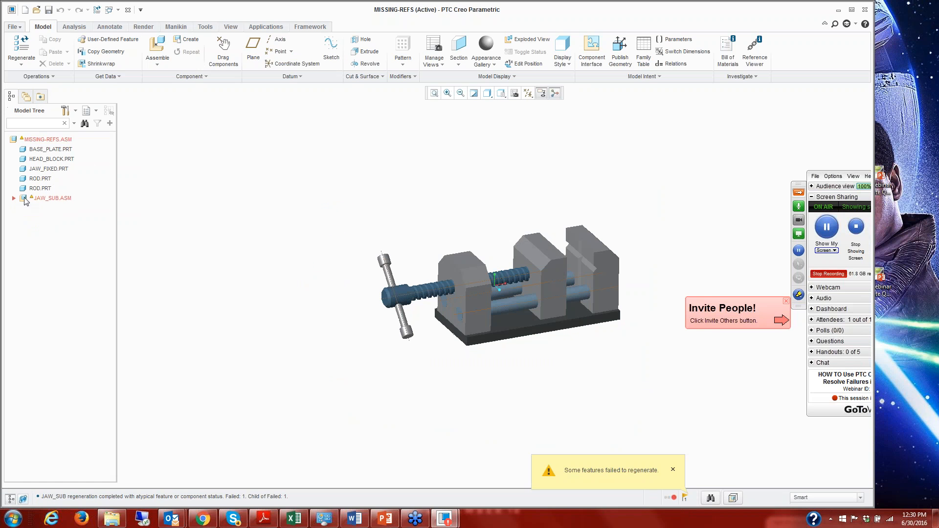
click(14, 198)
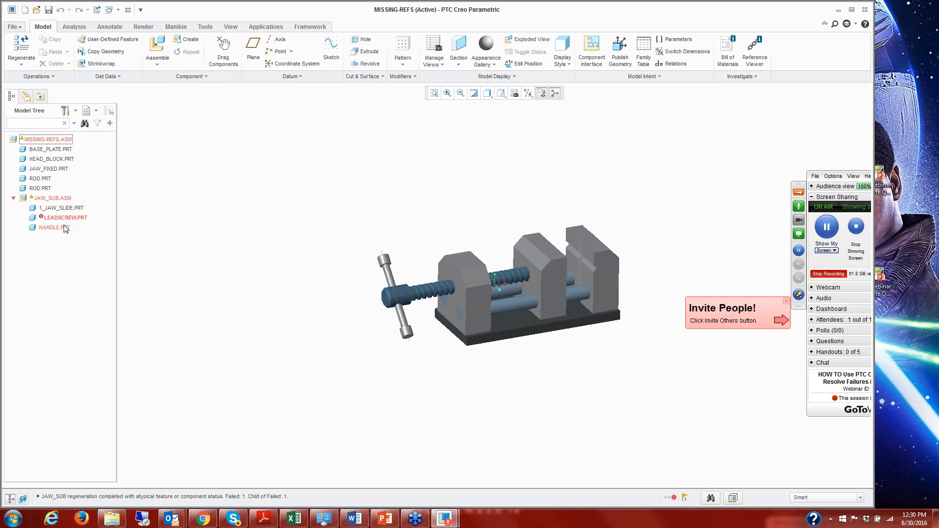
Examine the failed LEADSCREW component's feature information from the Regeneration Manager, then close the manager and the report.
click(671, 499)
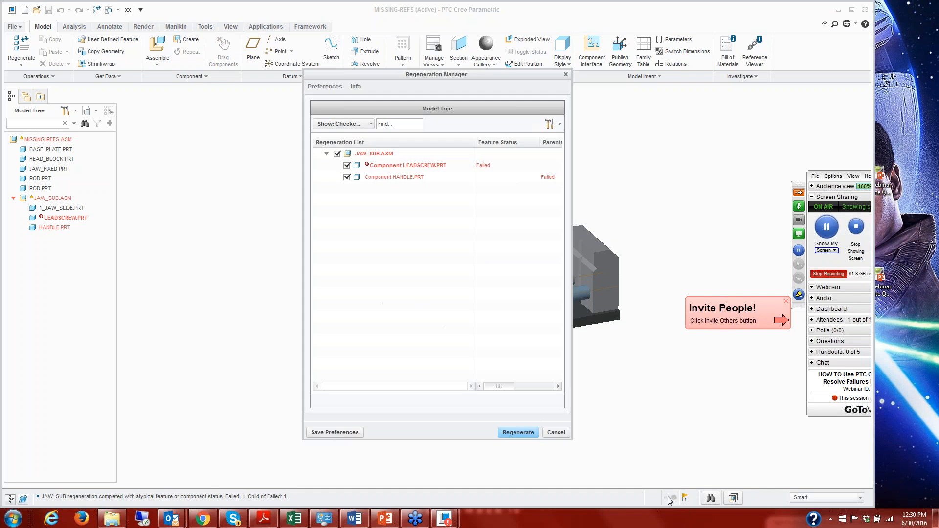
right_click(412, 167)
click(441, 169)
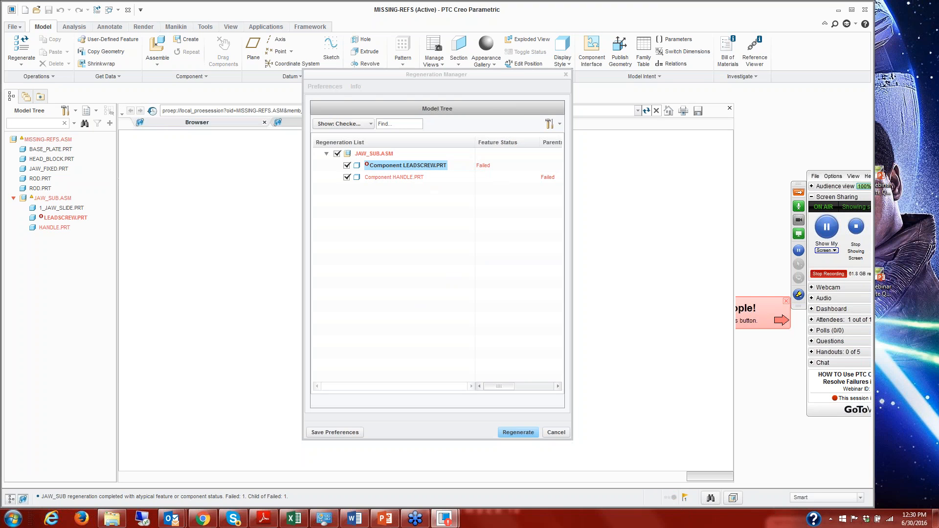
drag(384, 76, 491, 86)
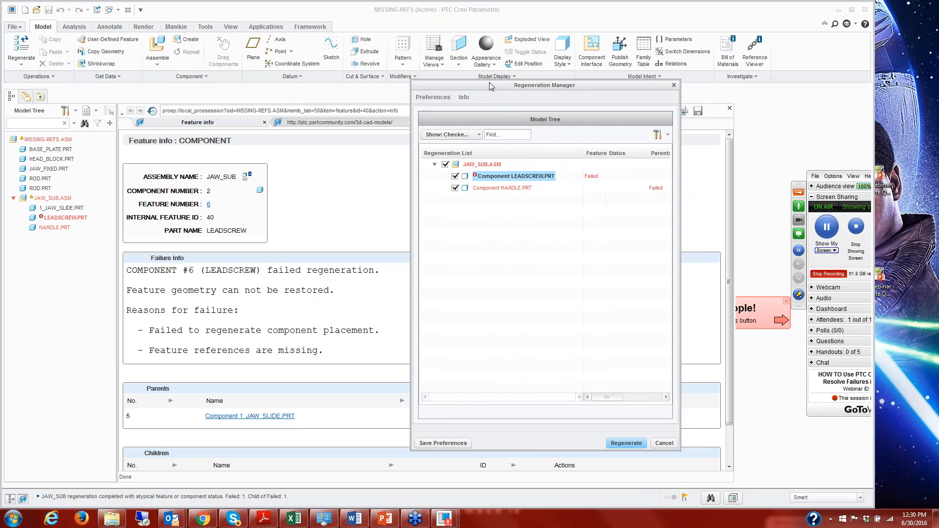
click(664, 443)
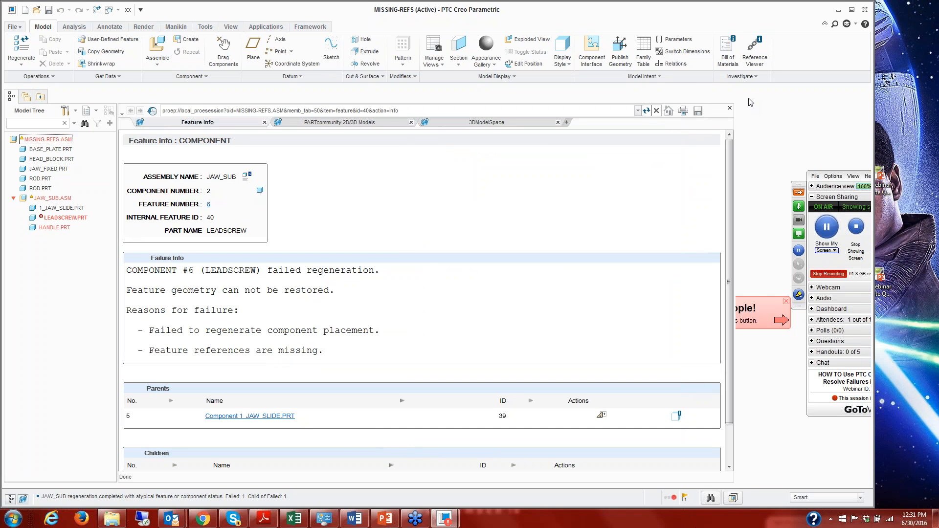
click(729, 108)
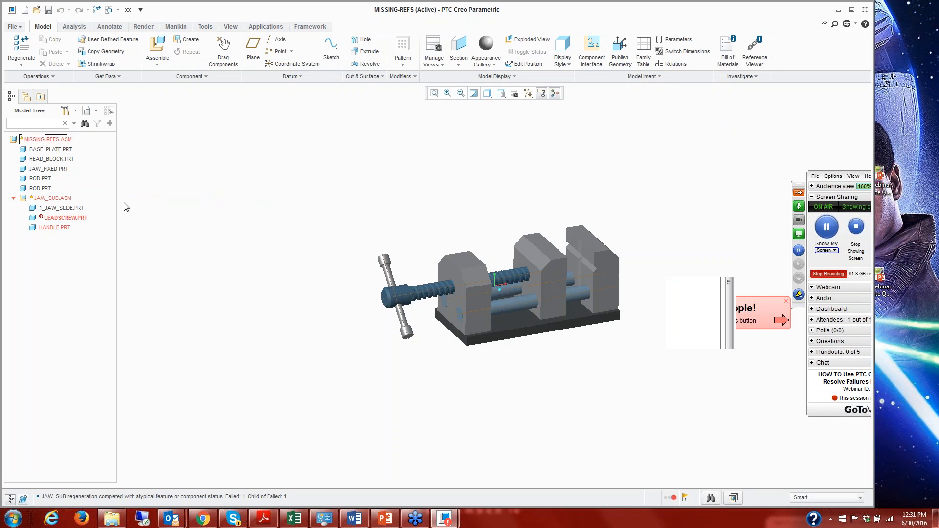
Inspect the failed LEADSCREW component's placement constraints and its missing hole-surface reference on the jaw slide, then leave the placement definition without changes.
right_click(73, 219)
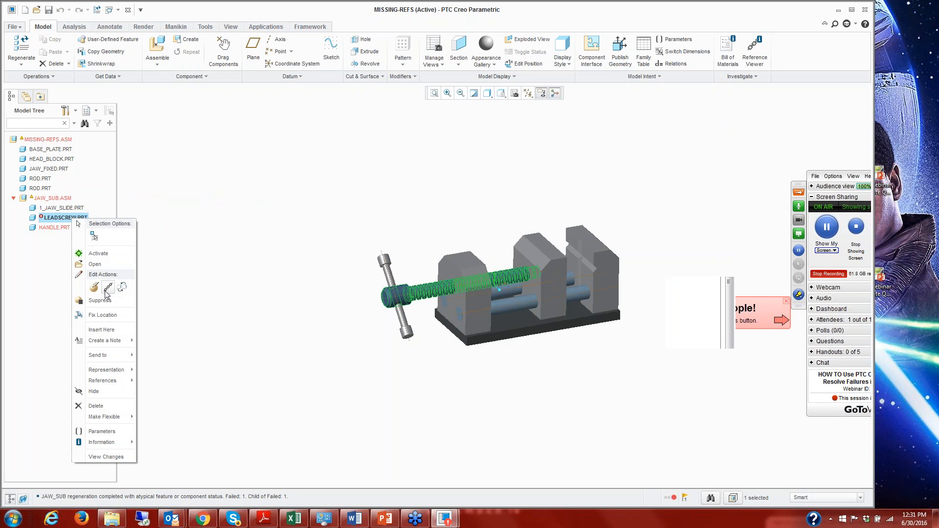
click(106, 290)
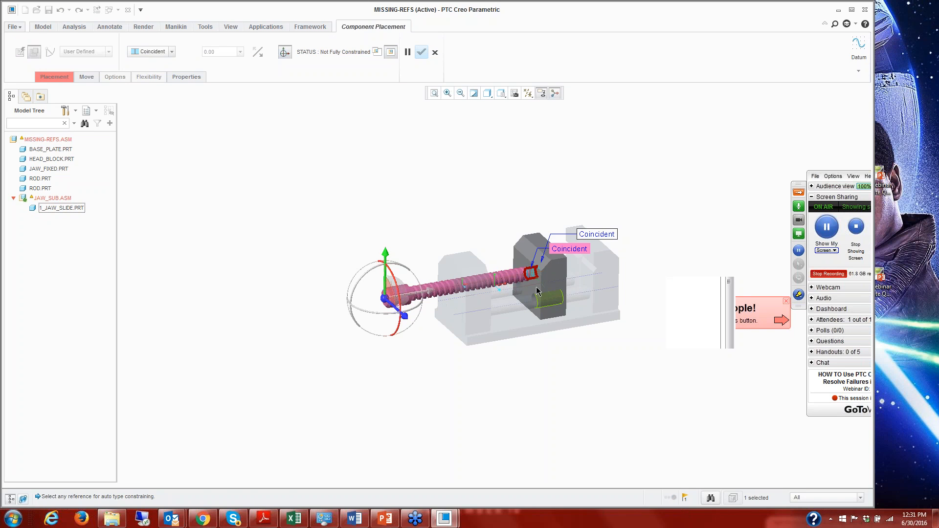
click(51, 77)
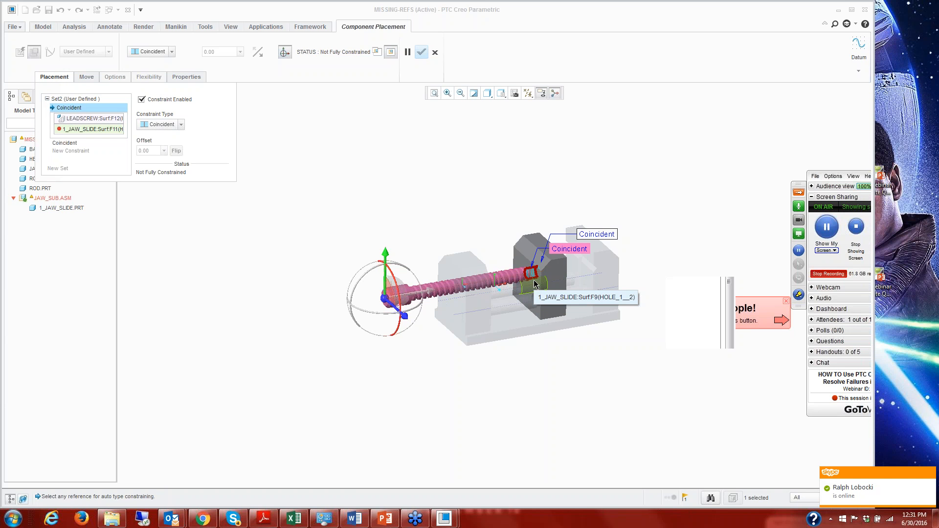
scroll(567, 271, down, 5)
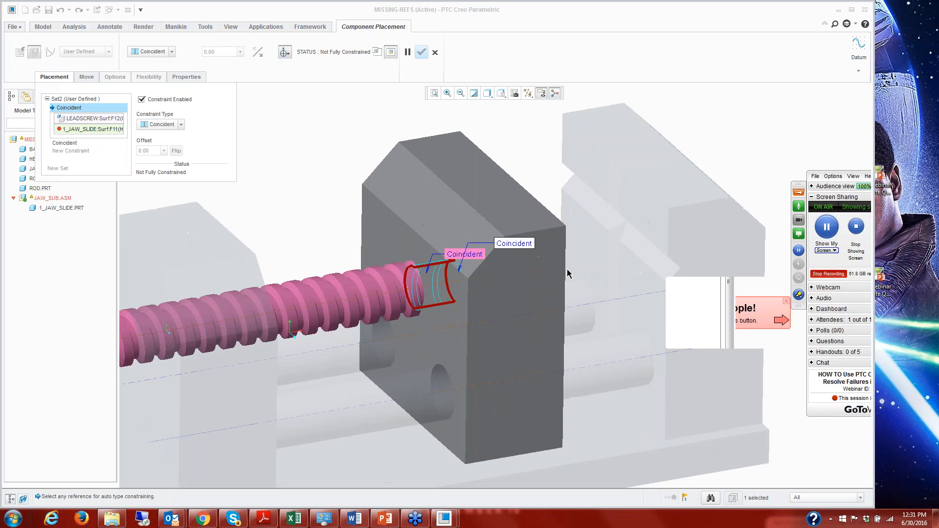
scroll(567, 273, down, 3)
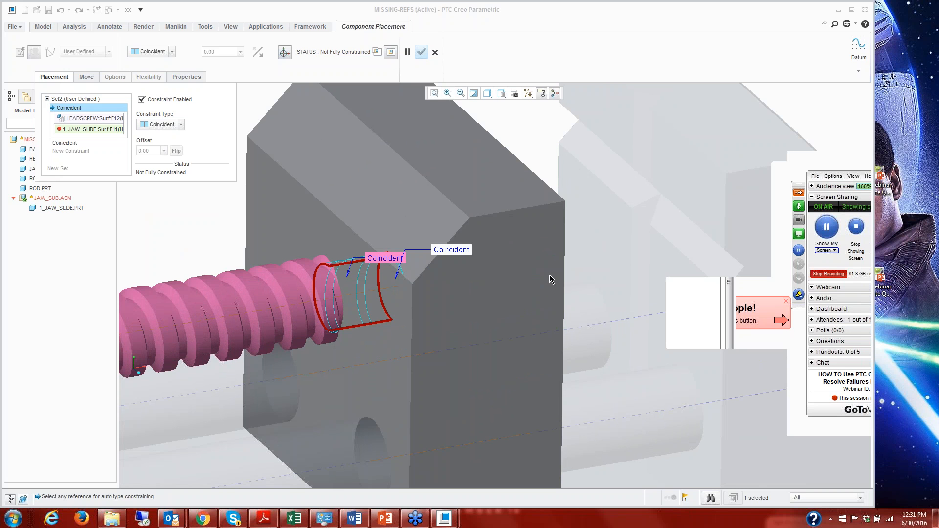
click(435, 55)
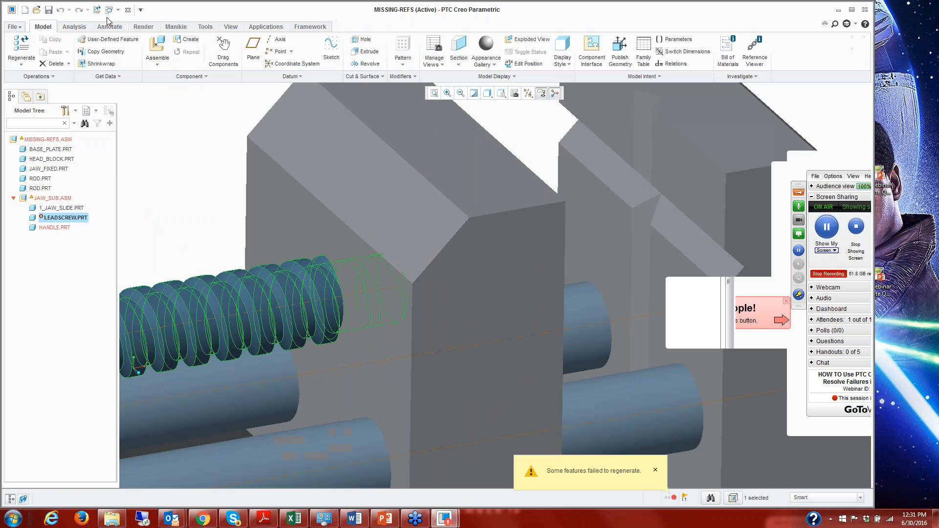
Switch to the 1_JAW_SLIDE part and redefine Hole 2 to use the simple flat-bottomed hole profile.
click(116, 10)
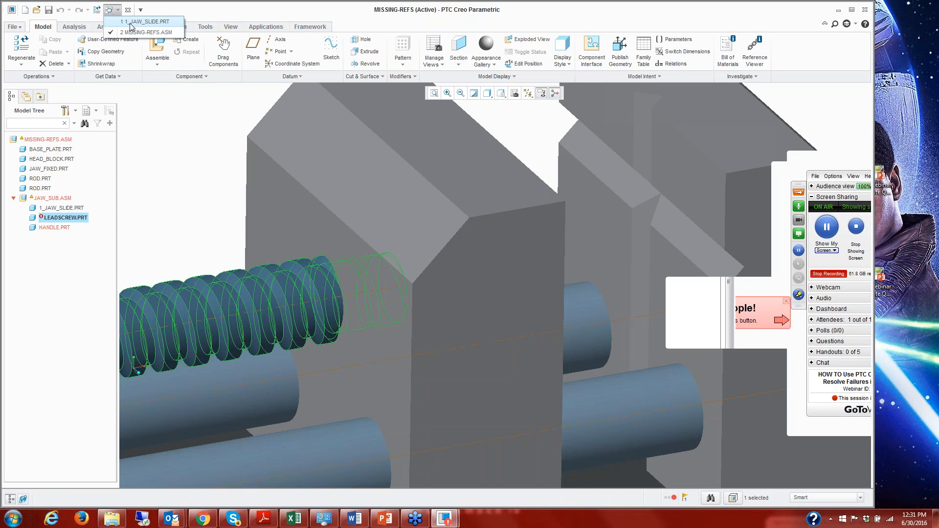
click(130, 23)
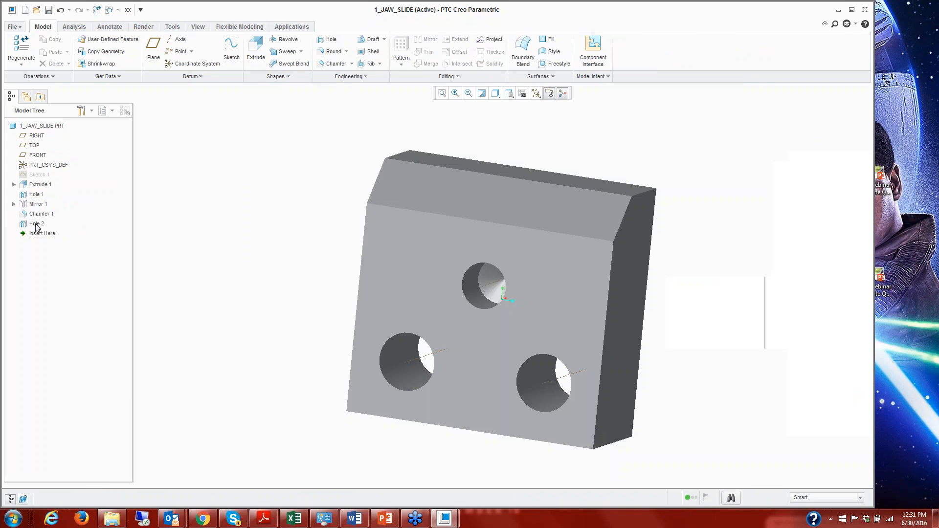
right_click(35, 225)
click(76, 244)
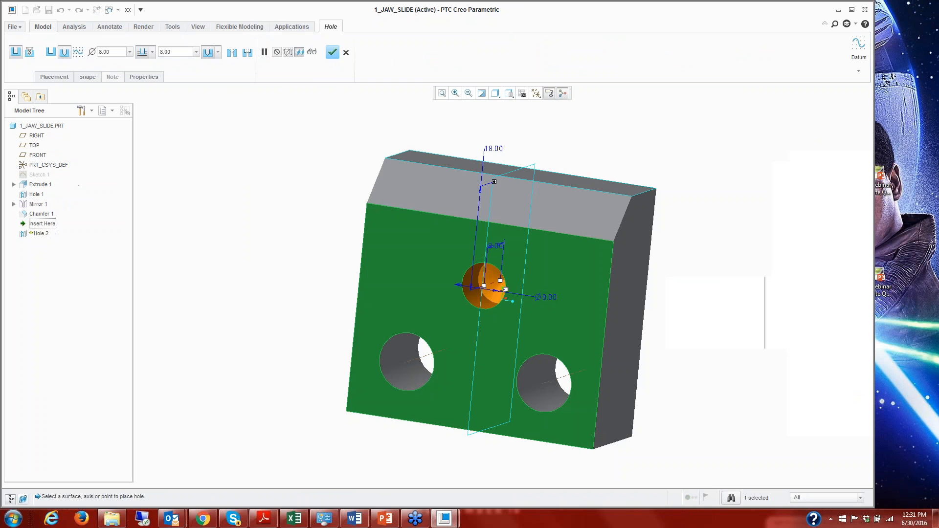
click(50, 51)
click(333, 52)
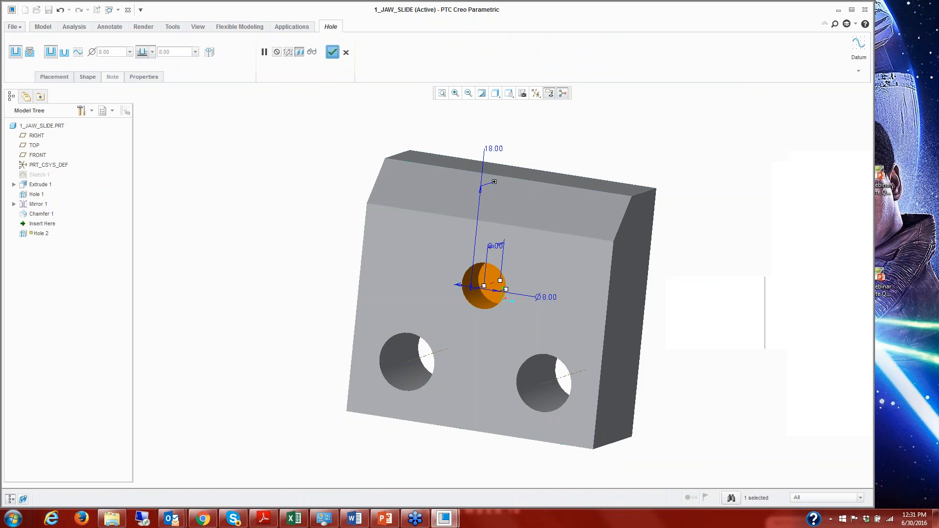
Return to the MISSING-REFS assembly and check the leadscrew's placement in the jaw slide.
click(112, 10)
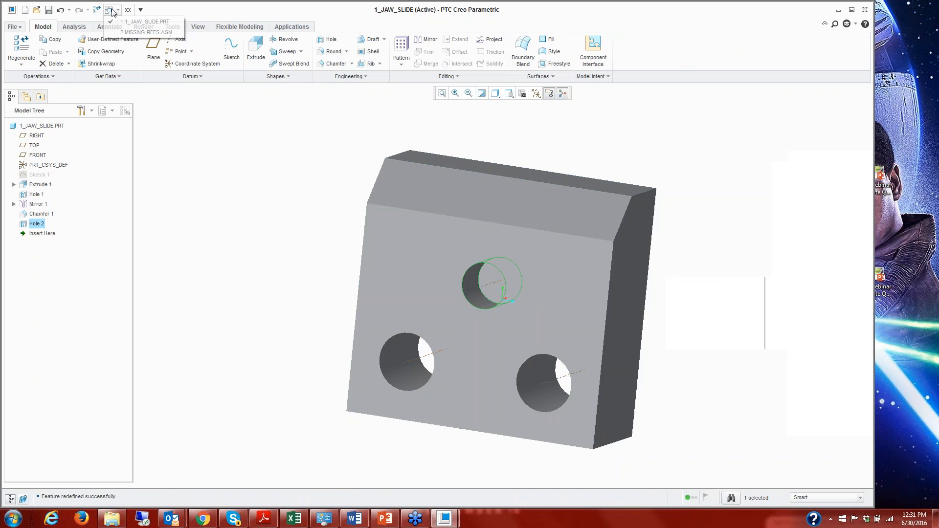
click(143, 33)
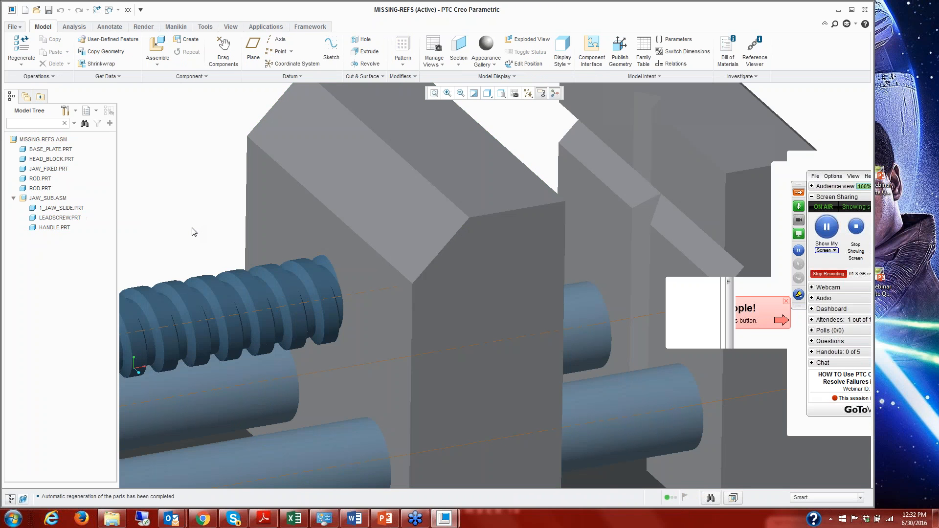
scroll(193, 231, down, 5)
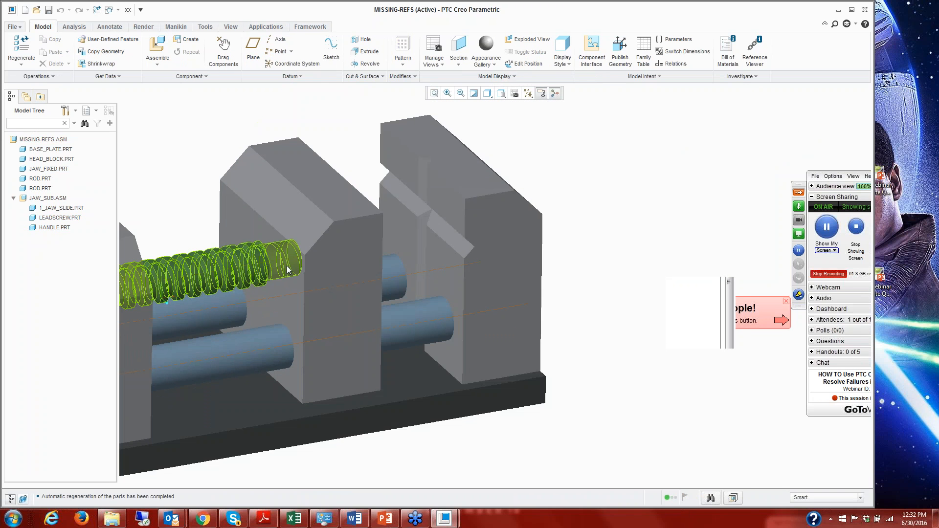
scroll(299, 274, down, 2)
shift+middle_drag(288, 268, 480, 250)
scroll(419, 245, down, 1)
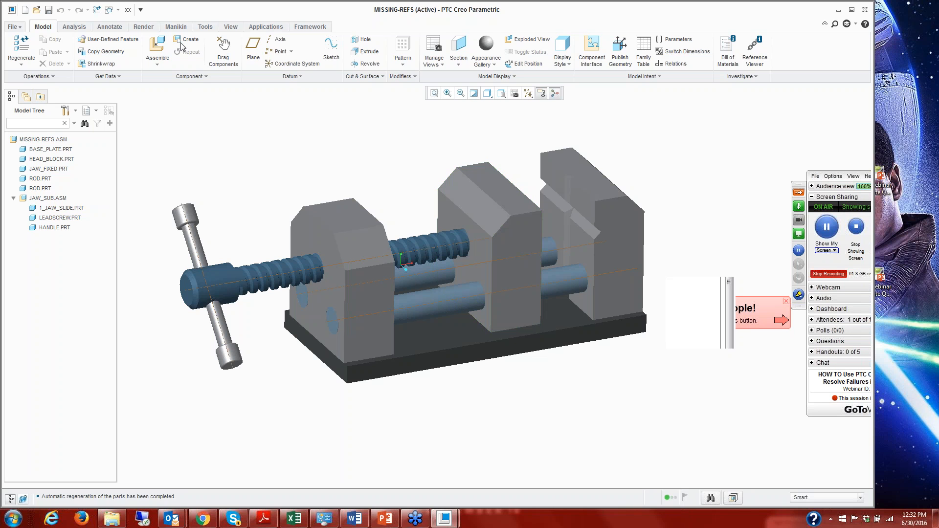
Close the MISSING-REFS assembly and the jaw slide part, and erase all models not displayed from the session.
click(128, 10)
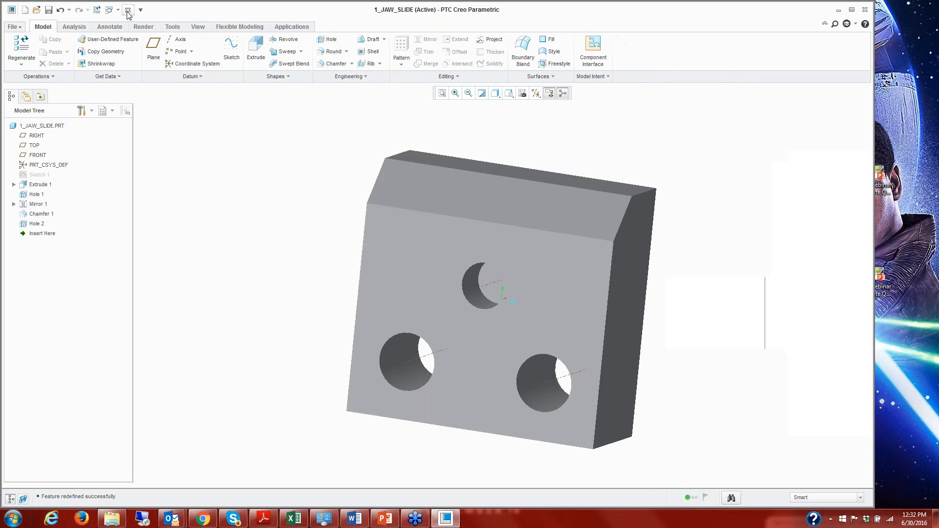
click(128, 10)
click(126, 51)
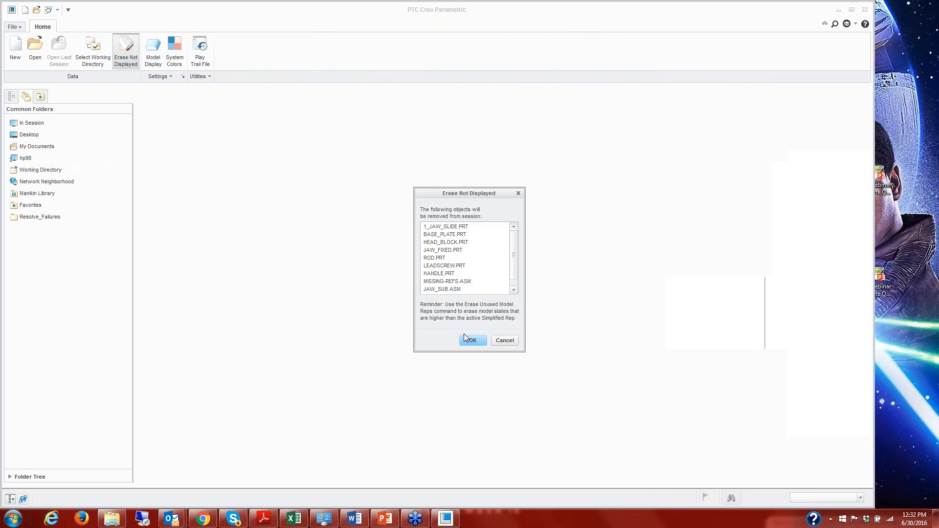
key(Return)
Open invalid-const.asm from the Assembly_Invalid-Constraint folder in Resolve_Failures.
click(41, 216)
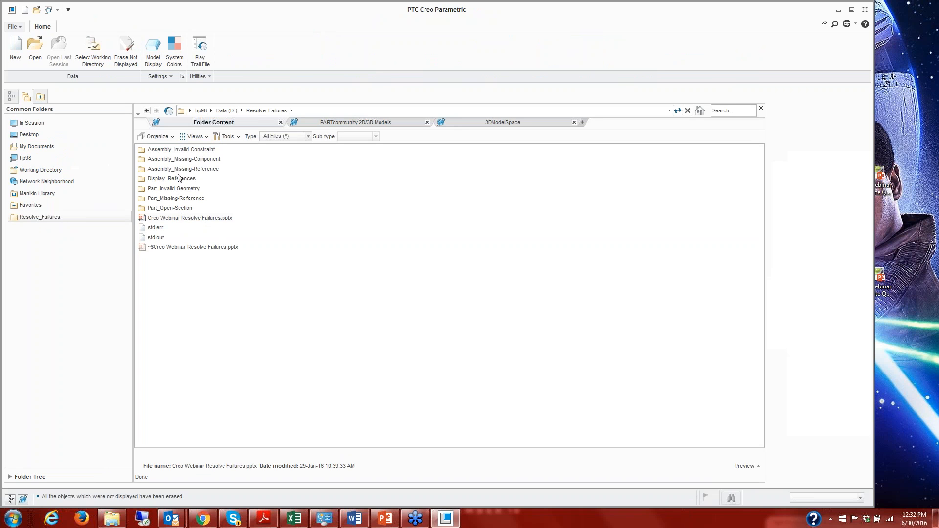
double_click(191, 149)
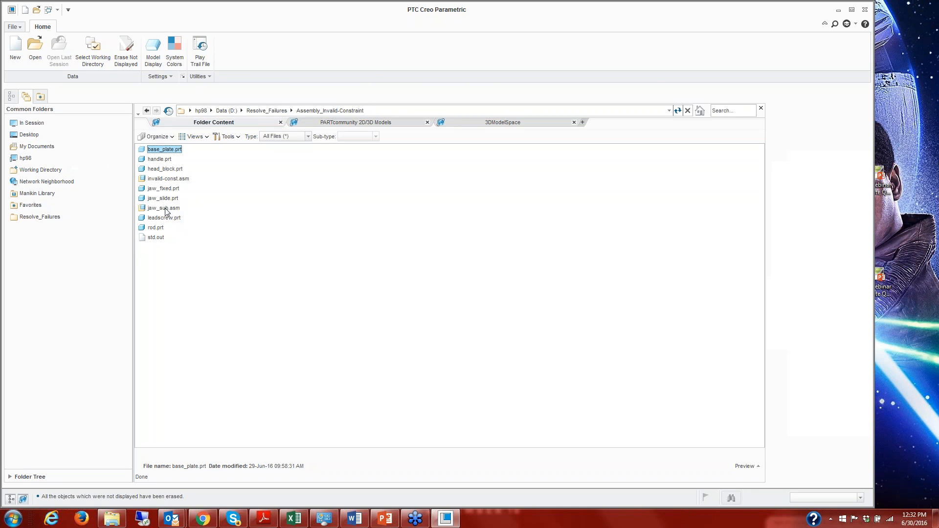
click(166, 179)
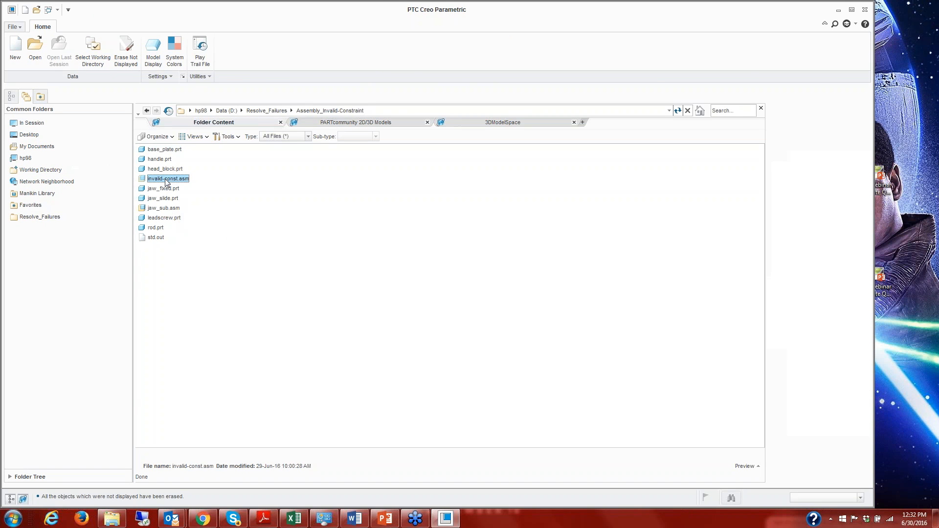
double_click(167, 180)
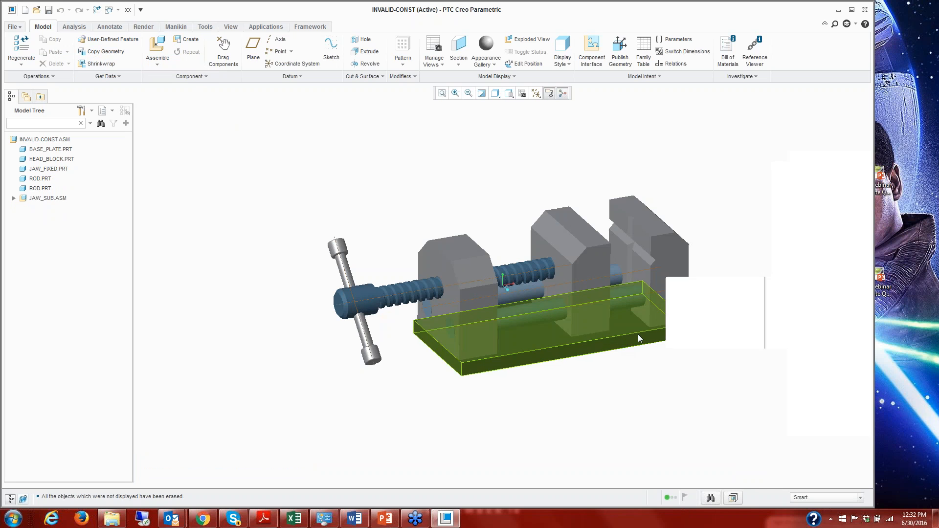
Open the JAW_FIXED part in its own window from the vise assembly.
shift+middle_drag(650, 358, 574, 343)
scroll(575, 343, up, 1)
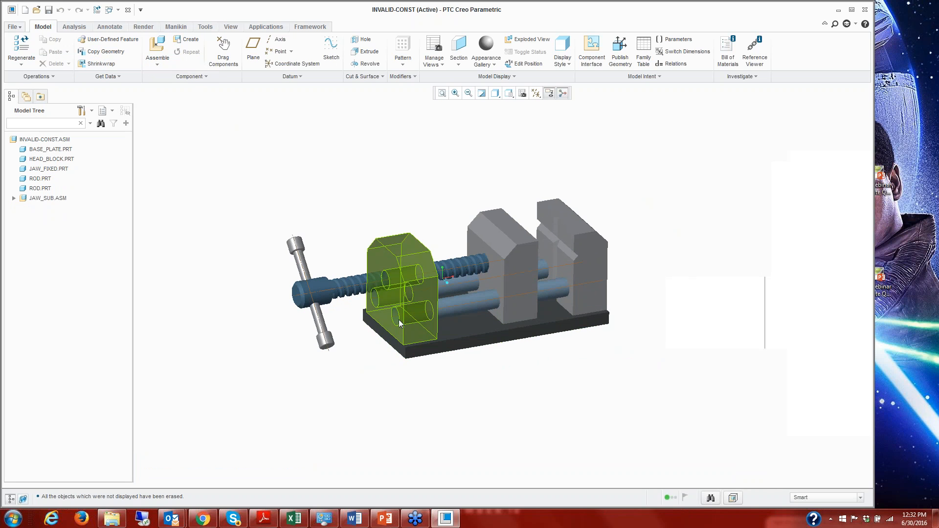
scroll(597, 291, down, 3)
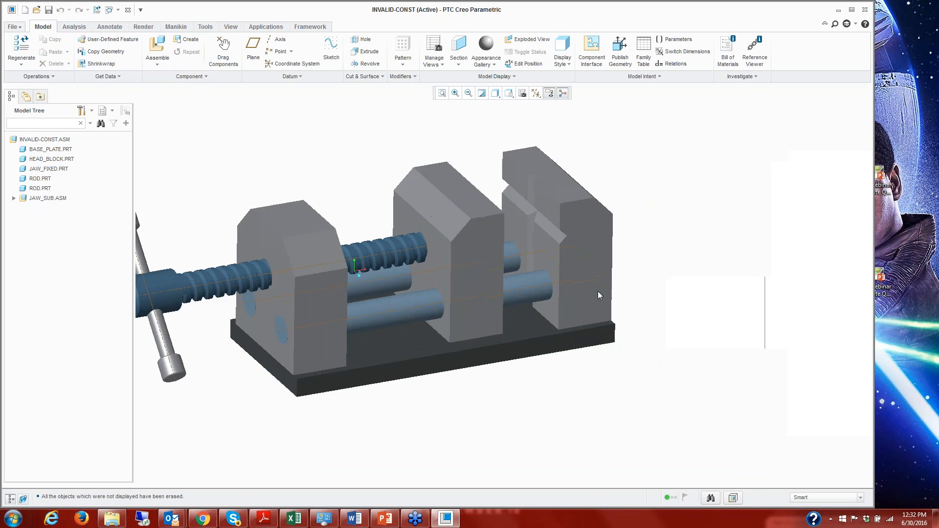
click(589, 252)
right_click(628, 228)
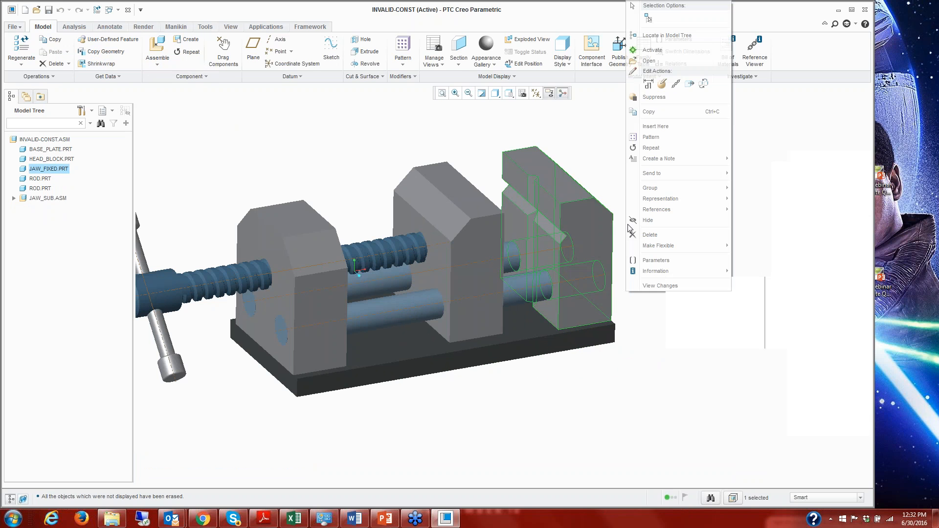
click(649, 60)
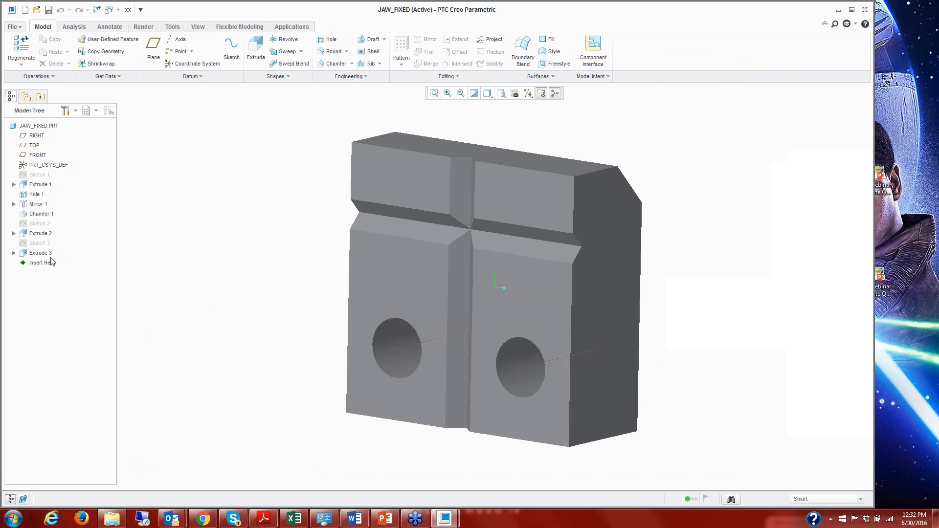
Set Hole 1's horizontal offset from the side of the fixed jaw to 8 and regenerate the part.
click(516, 374)
right_click(516, 375)
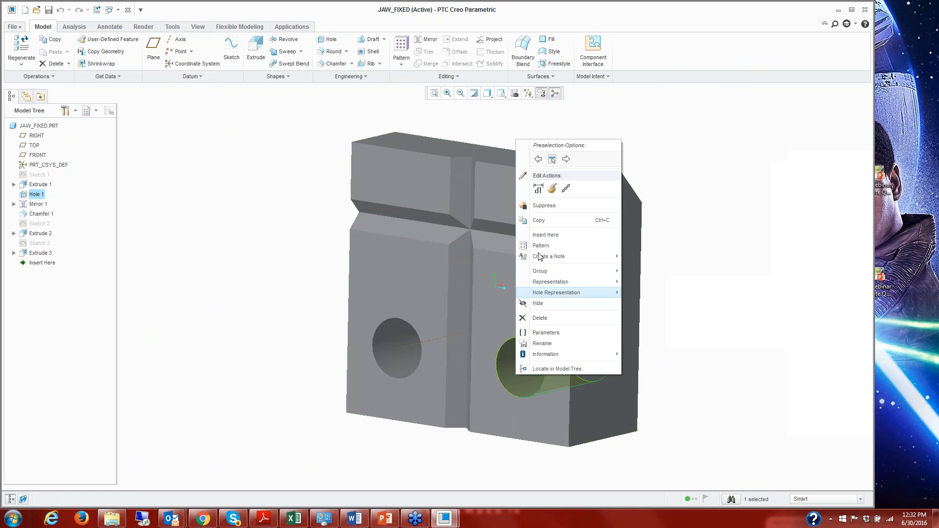
click(537, 189)
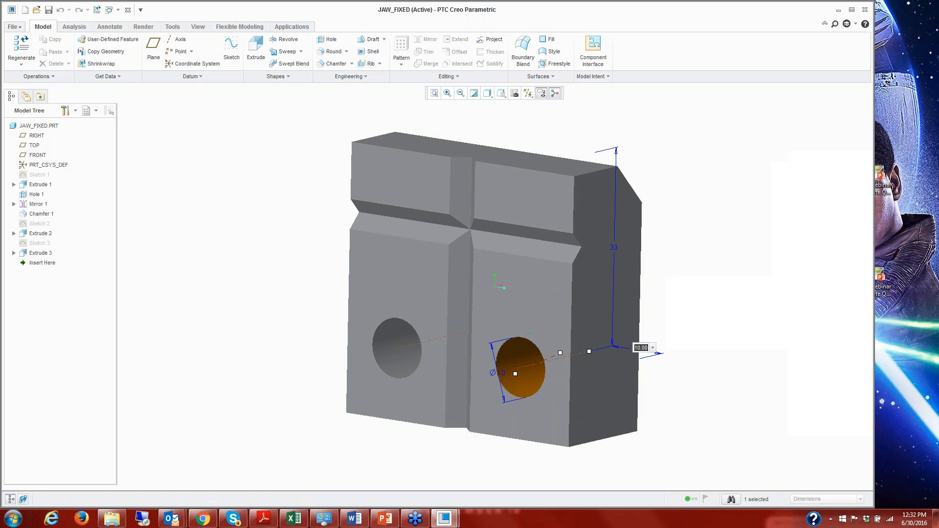
text(8)
key(Return)
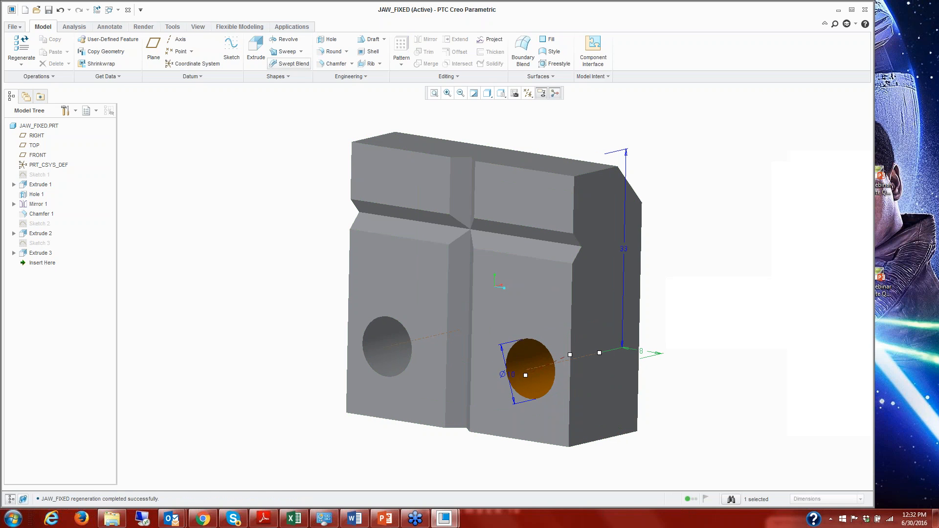
key(ctrl+g)
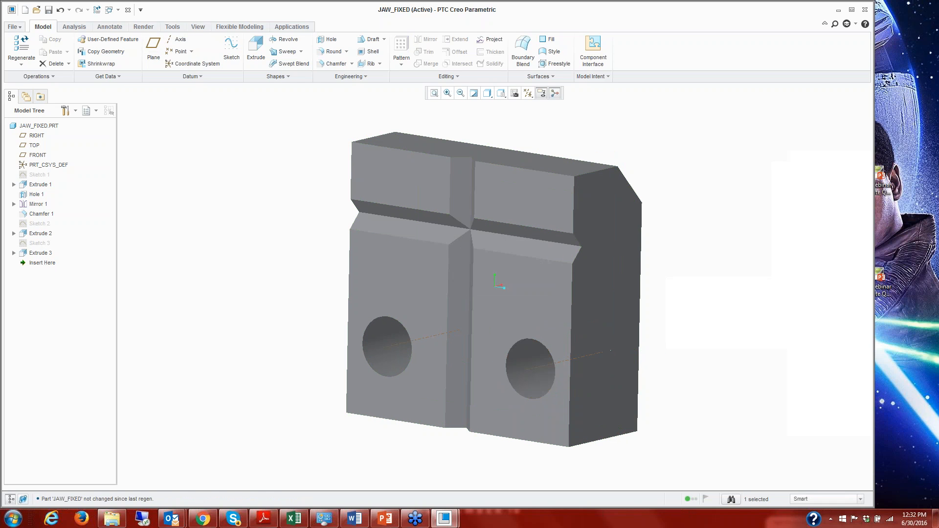
Switch back to the INVALID-CONST assembly, regenerate it and expand the JAW_SUB subassembly.
click(117, 10)
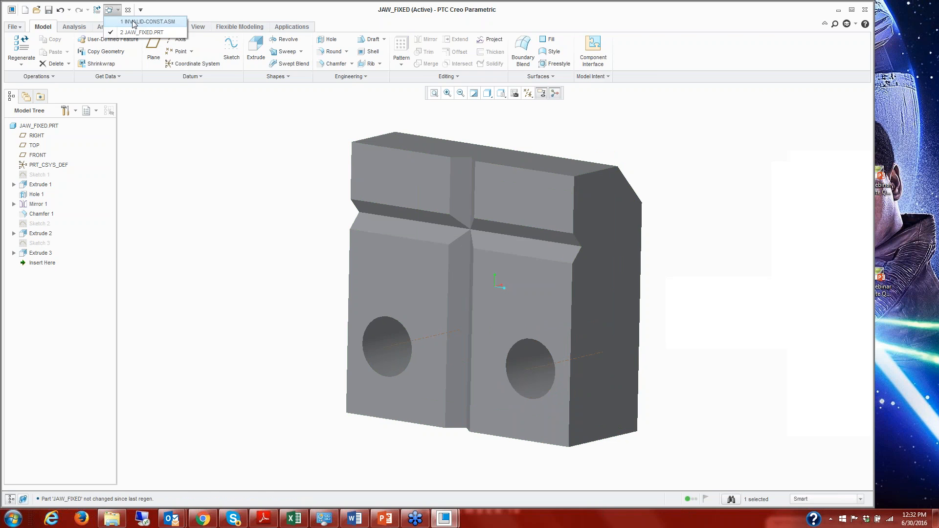
click(147, 22)
key(ctrl+g)
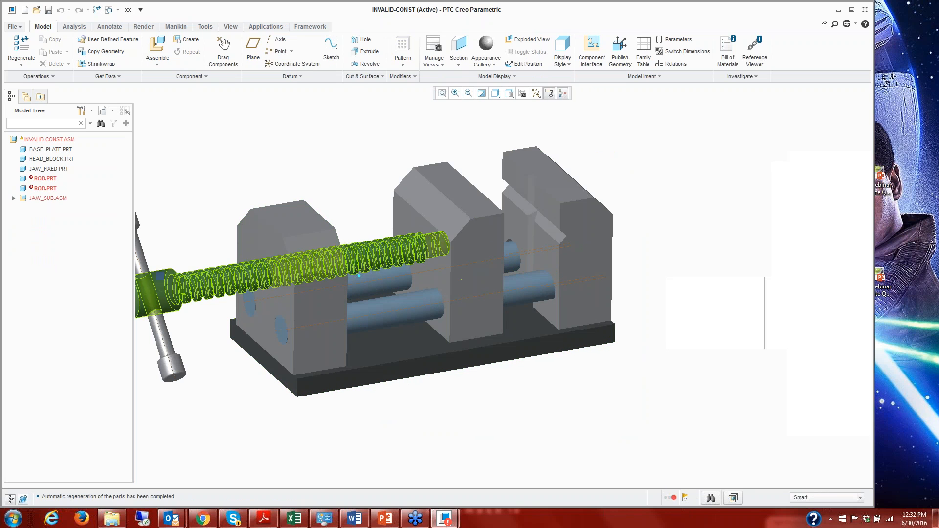
click(14, 199)
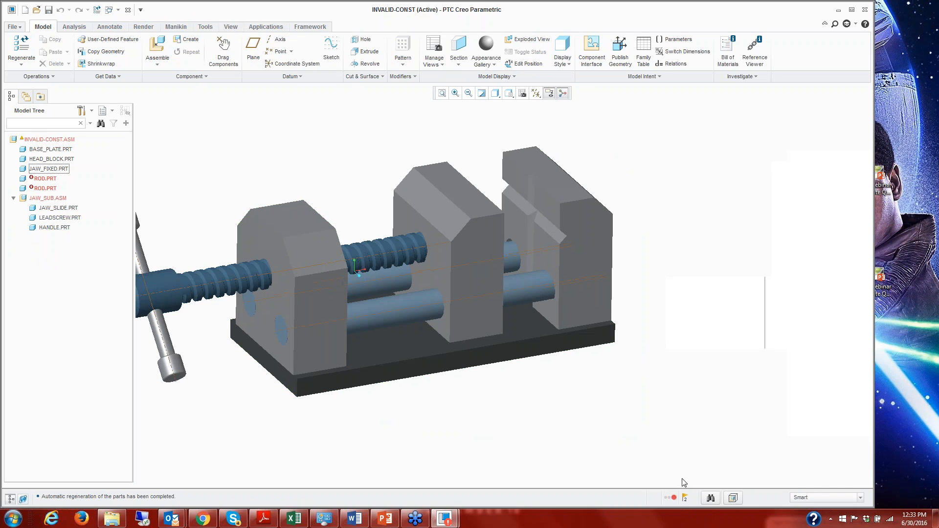
Examine the first failed ROD component's feature information from the Regeneration Manager, then close the manager.
click(672, 498)
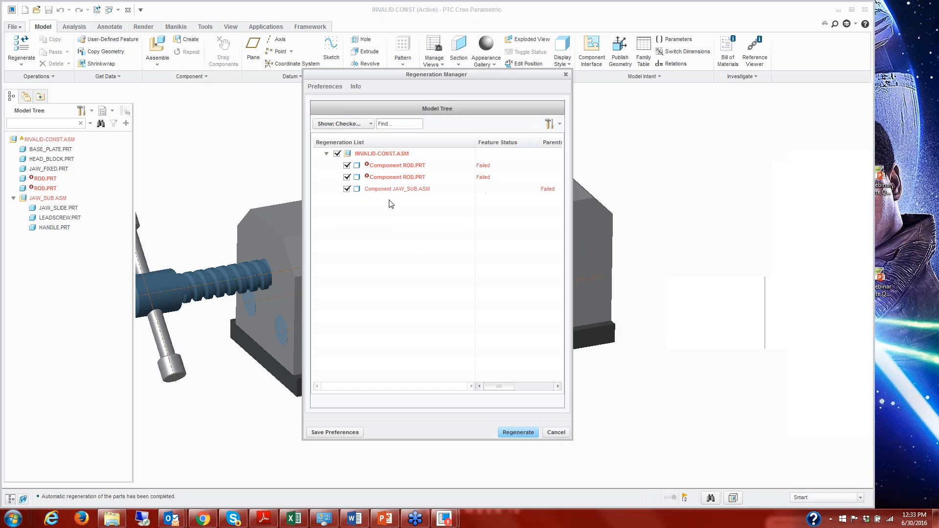
right_click(386, 167)
click(417, 175)
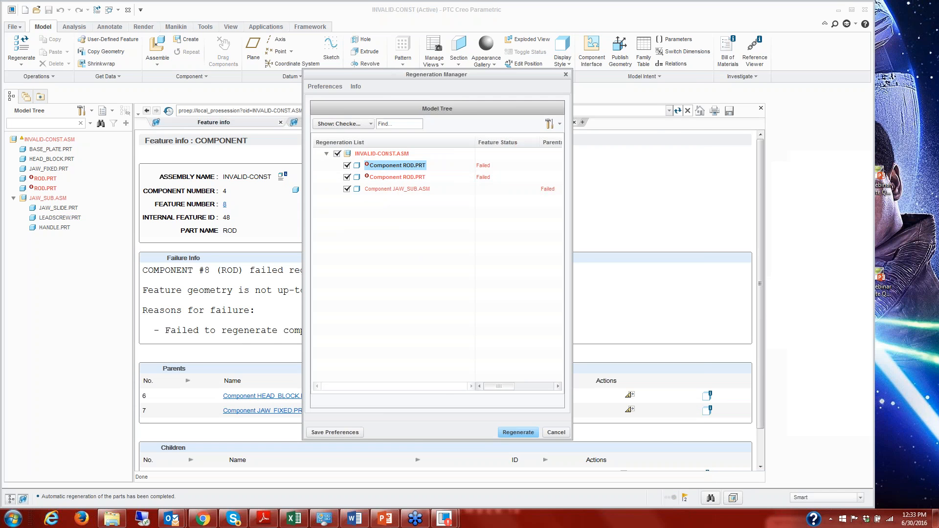
drag(377, 74, 507, 84)
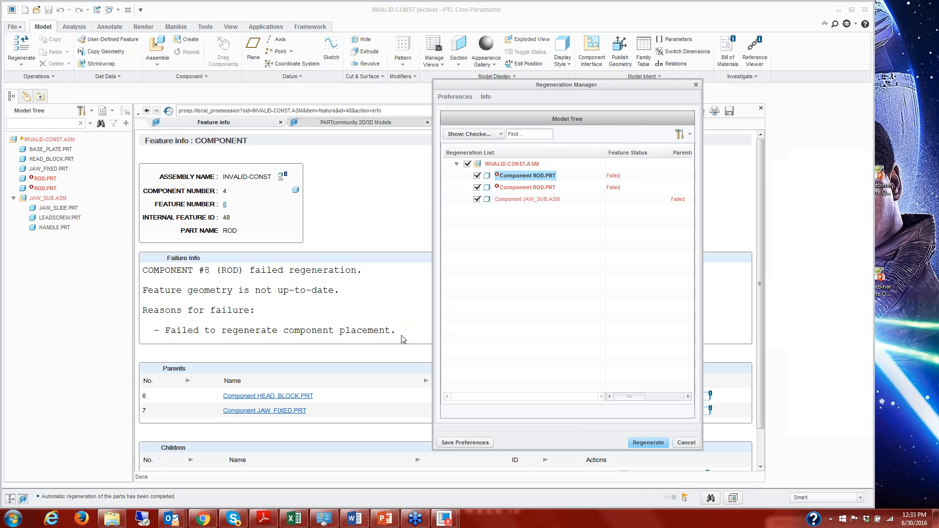
click(691, 441)
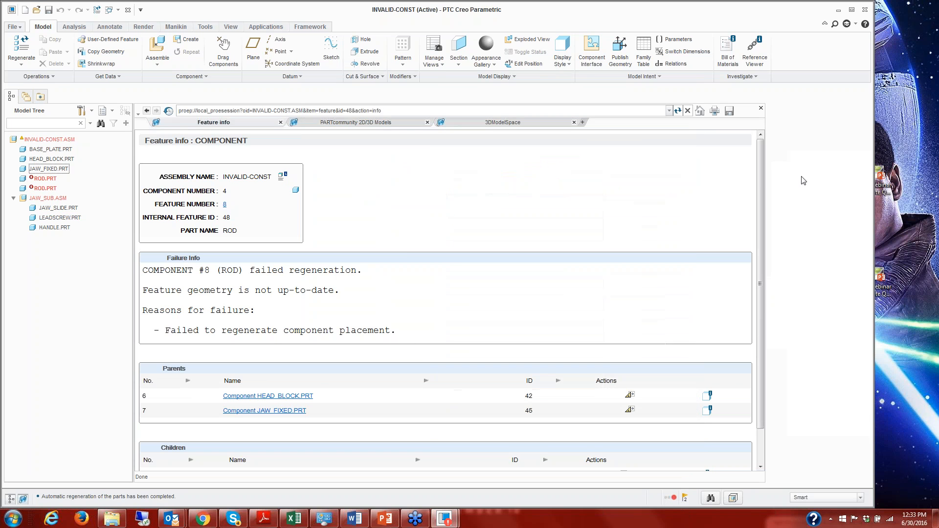
Redefine the first failed ROD component's placement and disable its Coincident constraint to the HEAD_BLOCK hole.
click(760, 110)
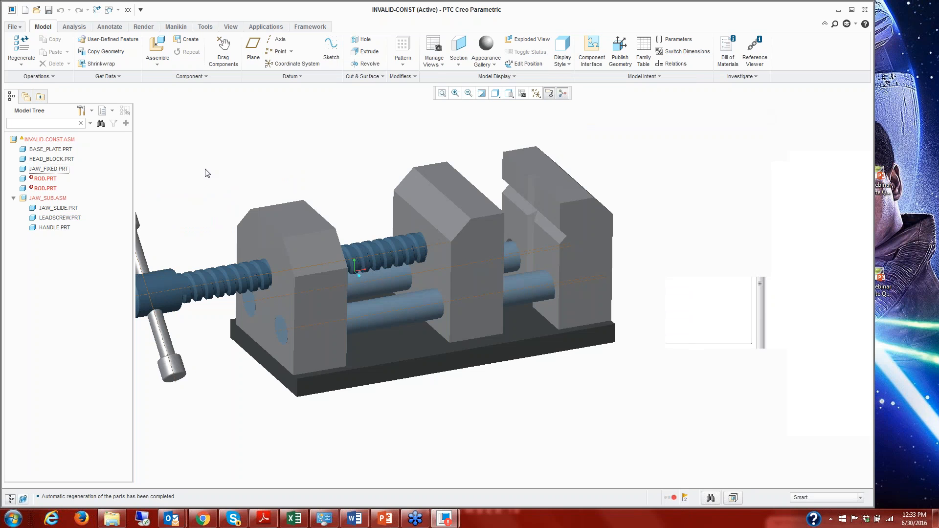
click(45, 179)
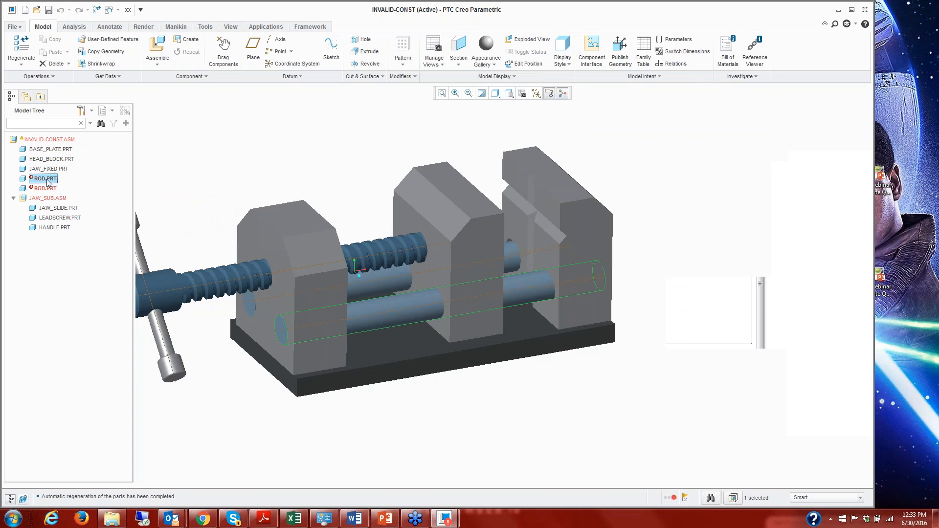
right_click(47, 182)
click(71, 249)
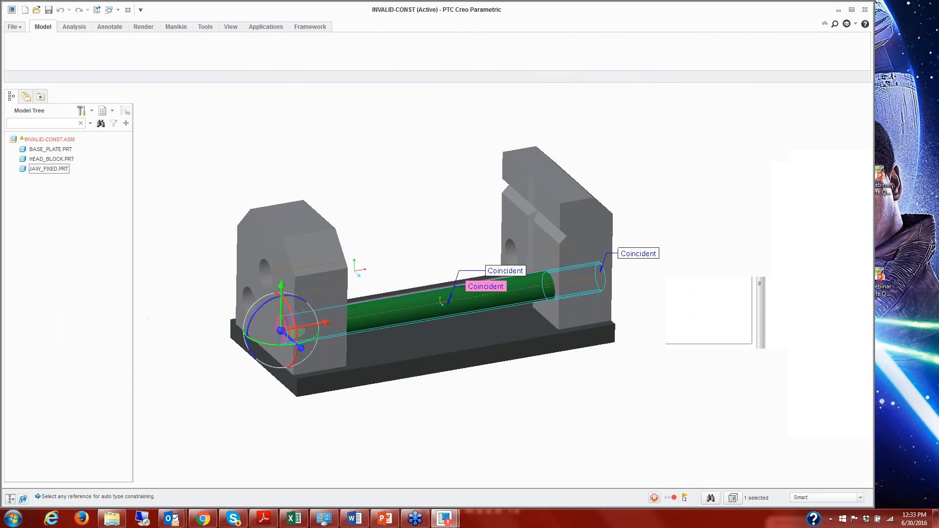
click(54, 77)
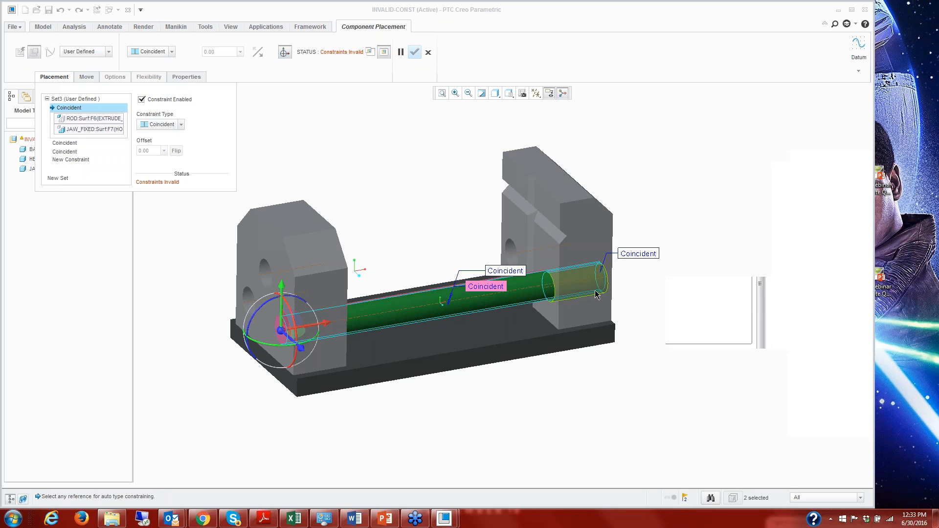
click(72, 151)
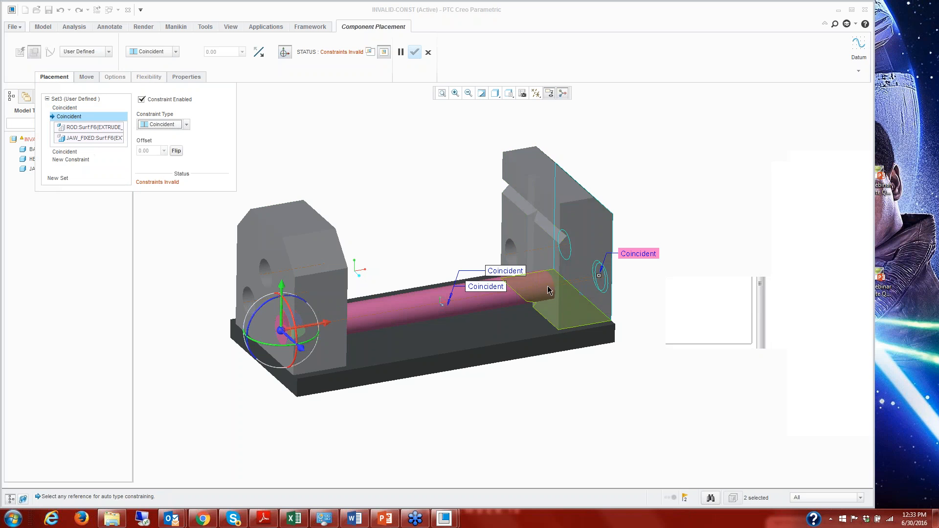
click(68, 151)
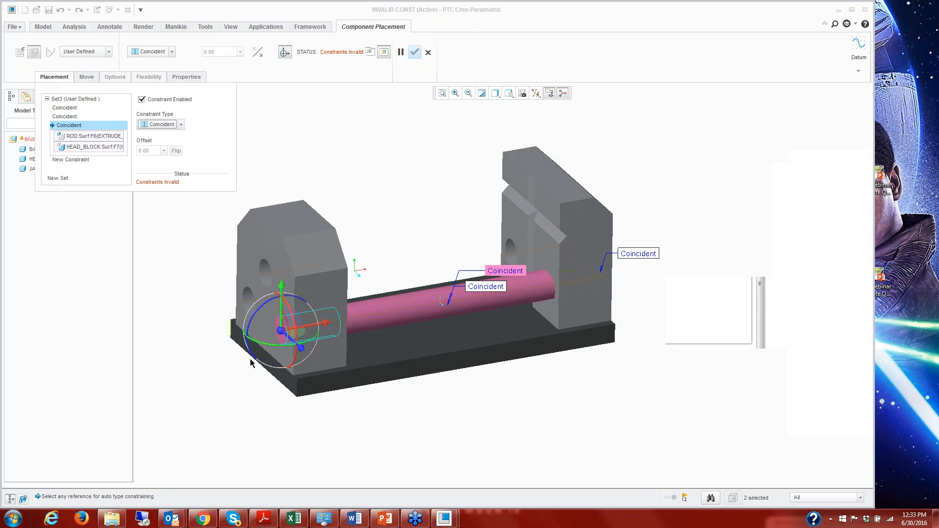
click(365, 53)
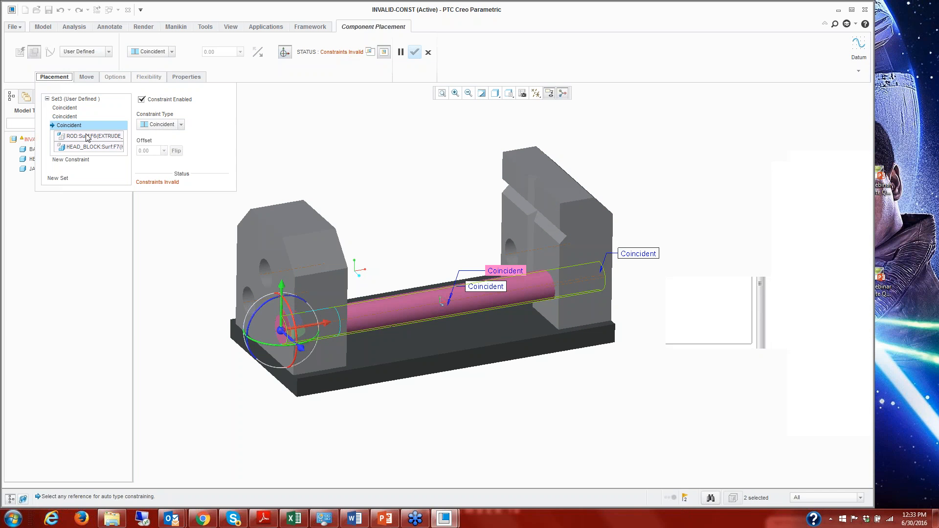
click(141, 100)
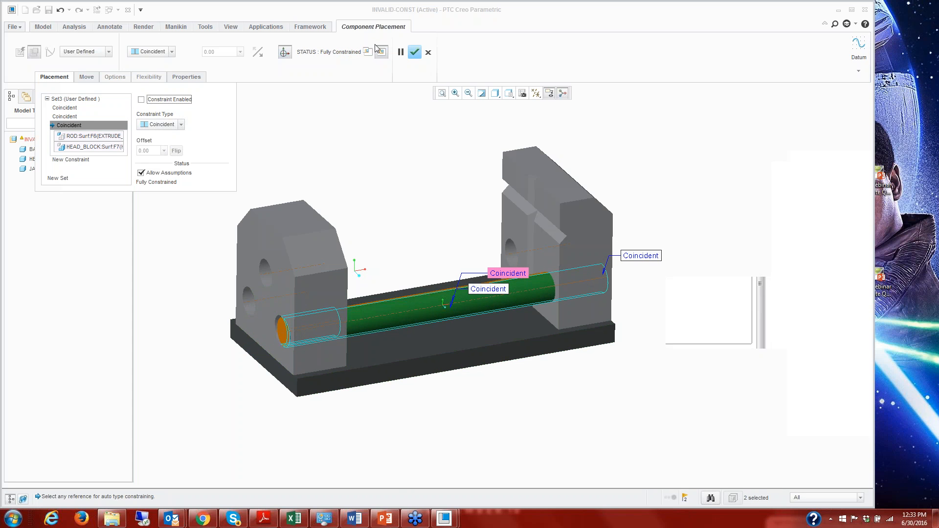
click(414, 53)
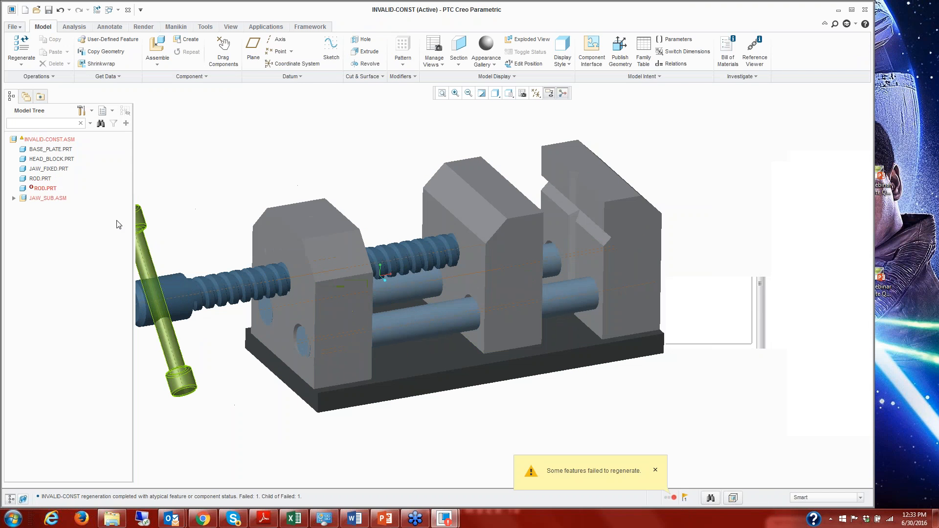
Disable the Coincident constraint to the HEAD_BLOCK hole in the second failed ROD component's placement.
right_click(49, 189)
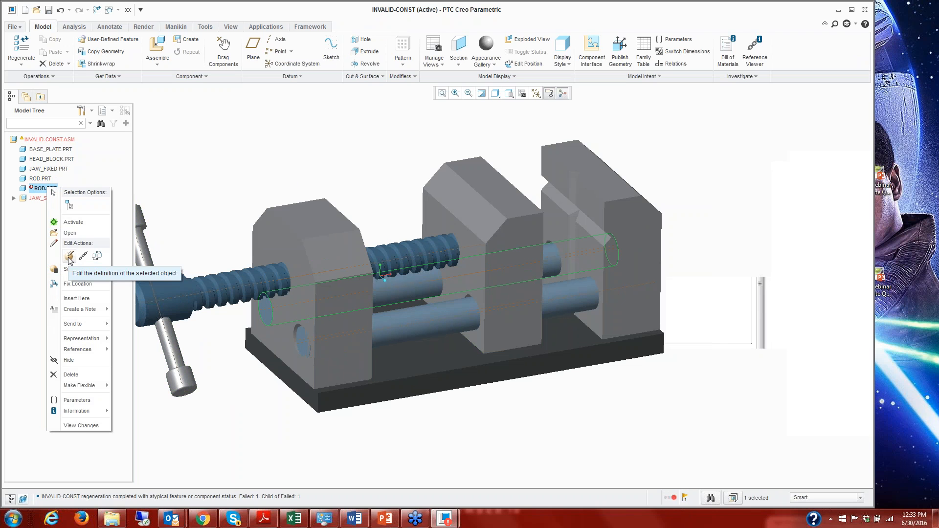
click(69, 257)
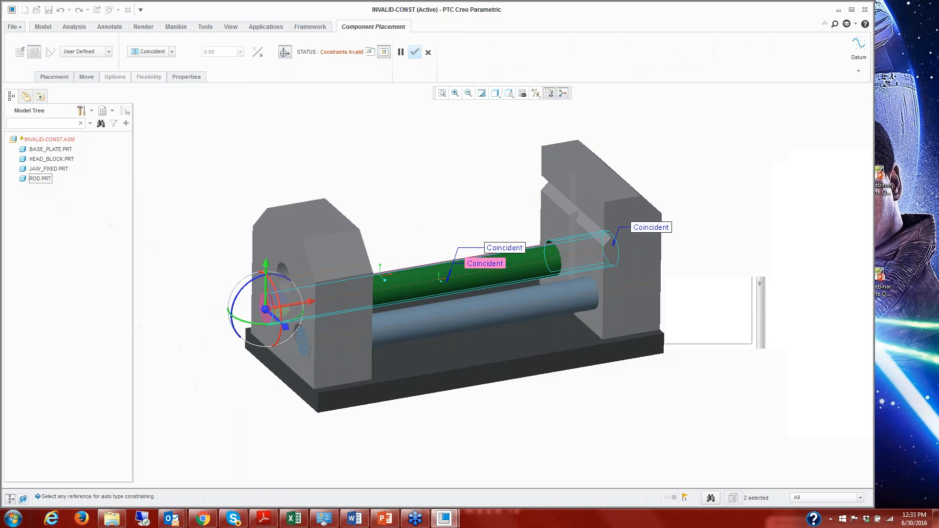
click(54, 78)
click(65, 152)
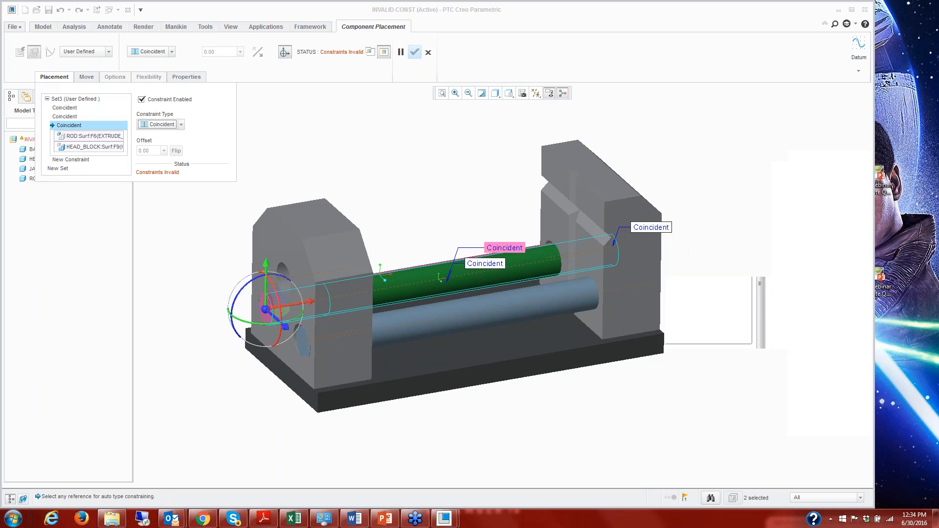
click(141, 99)
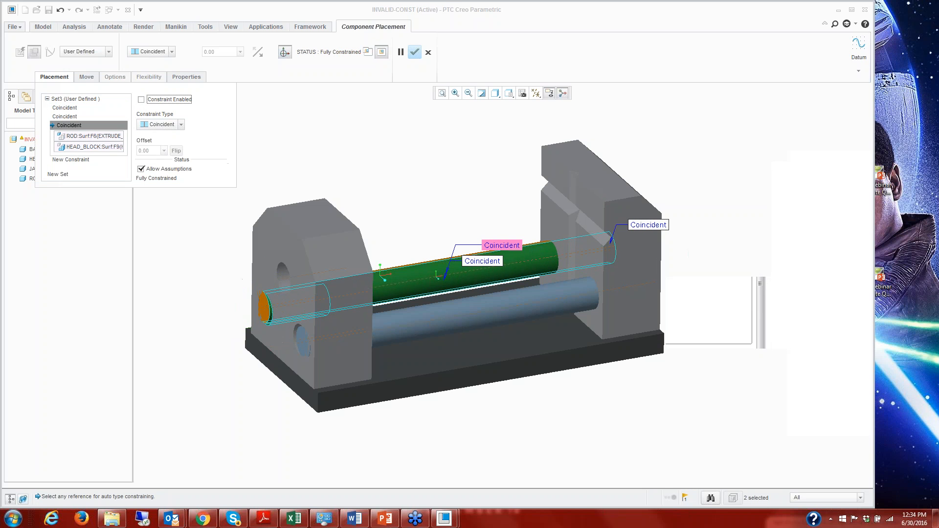
click(414, 52)
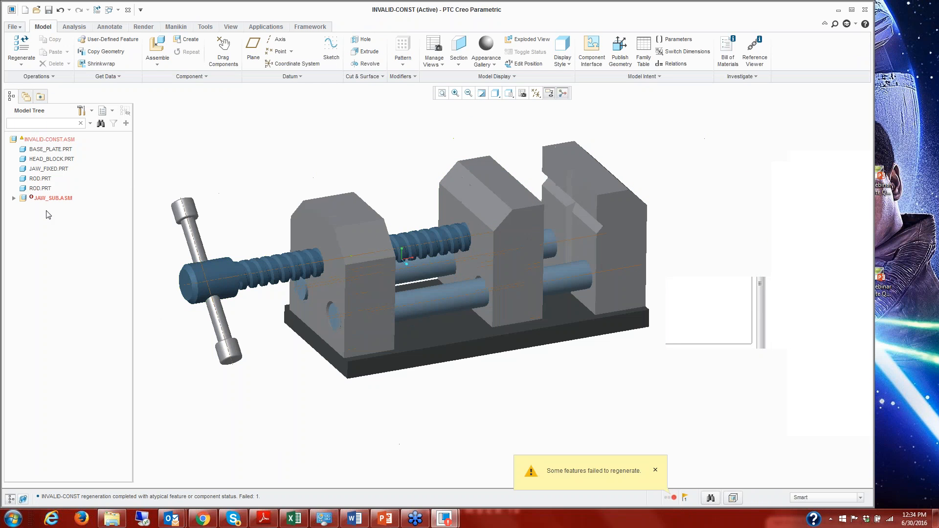
Inspect the failed JAW_SUB subassembly's placement constraints at the rod holes, and leave the placement definition without changes.
click(58, 200)
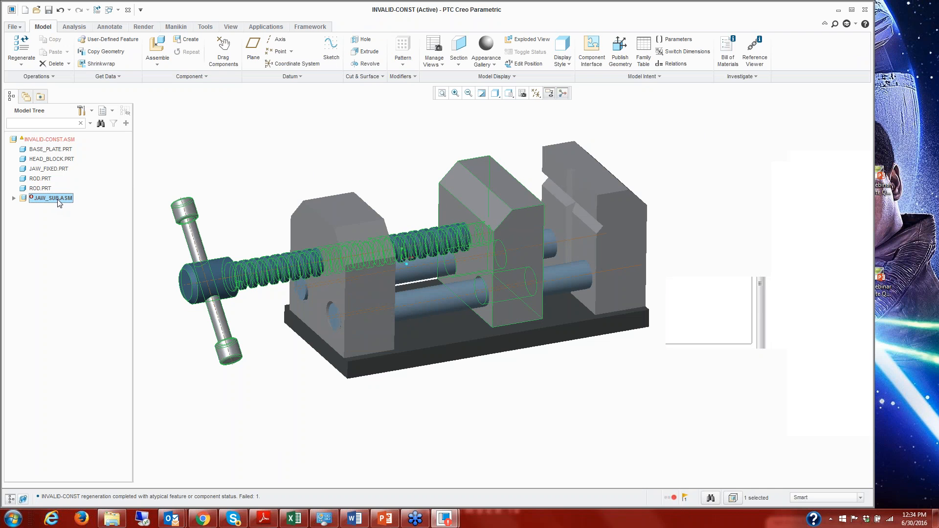
right_click(58, 200)
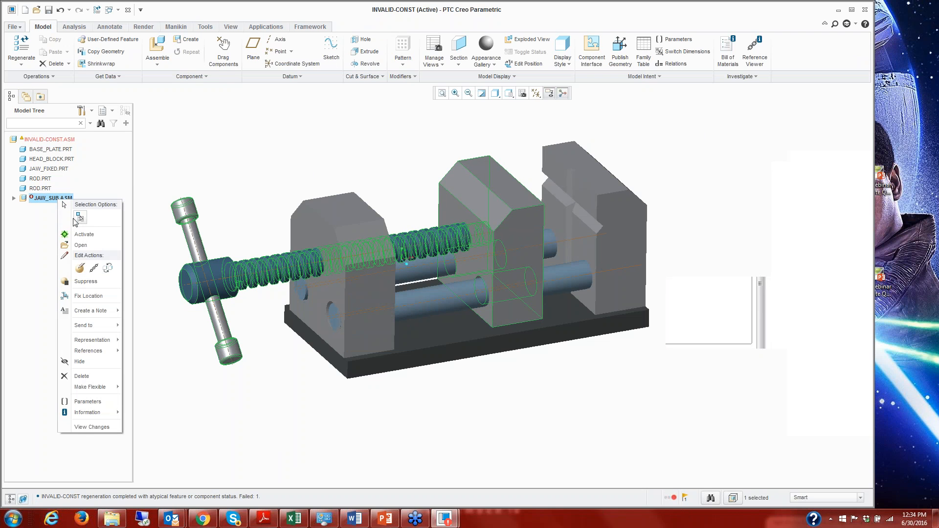
click(81, 269)
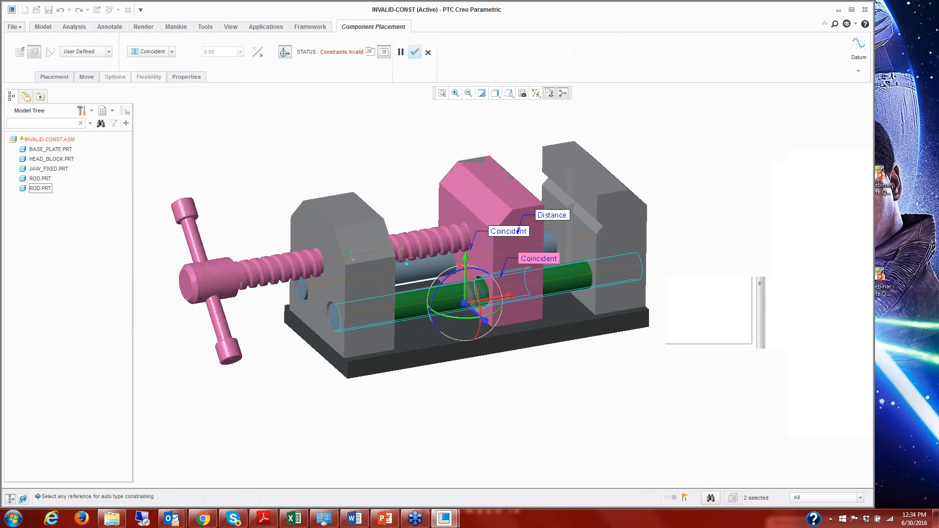
scroll(504, 325, up, 4)
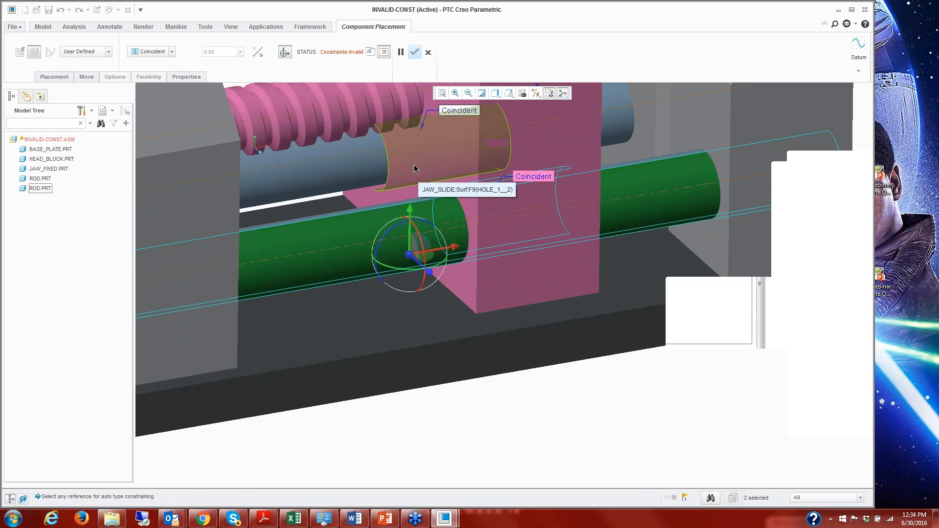
click(427, 52)
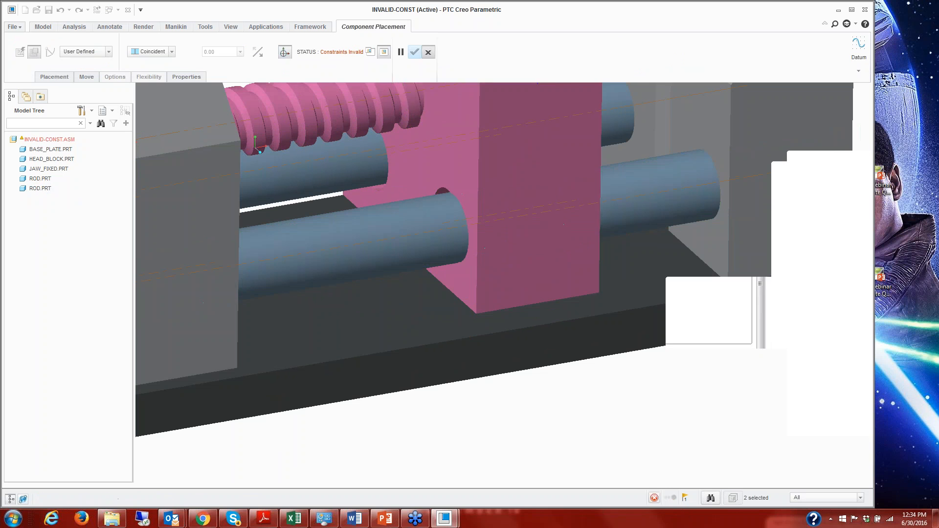
scroll(444, 228, down, 4)
click(516, 397)
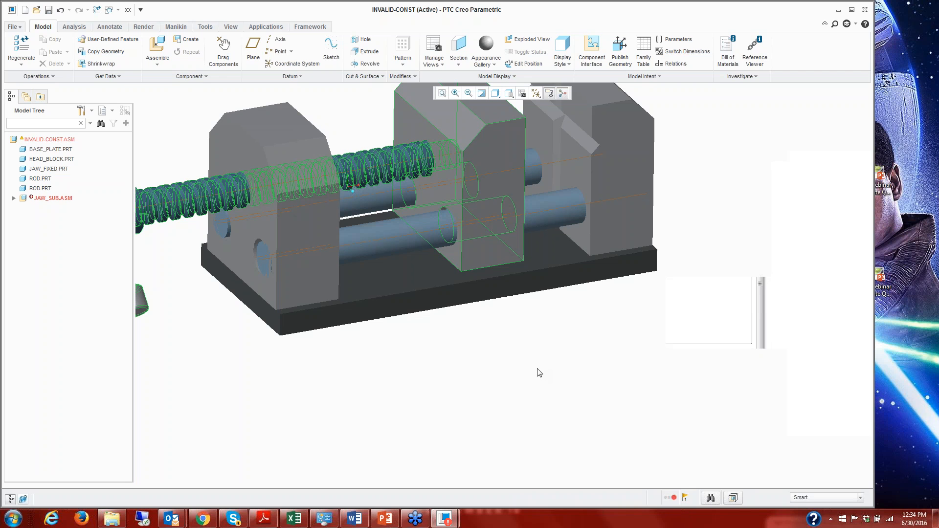
Activate HEAD_BLOCK within the assembly, change its front rod hole's horizontal offset and regenerate.
click(123, 160)
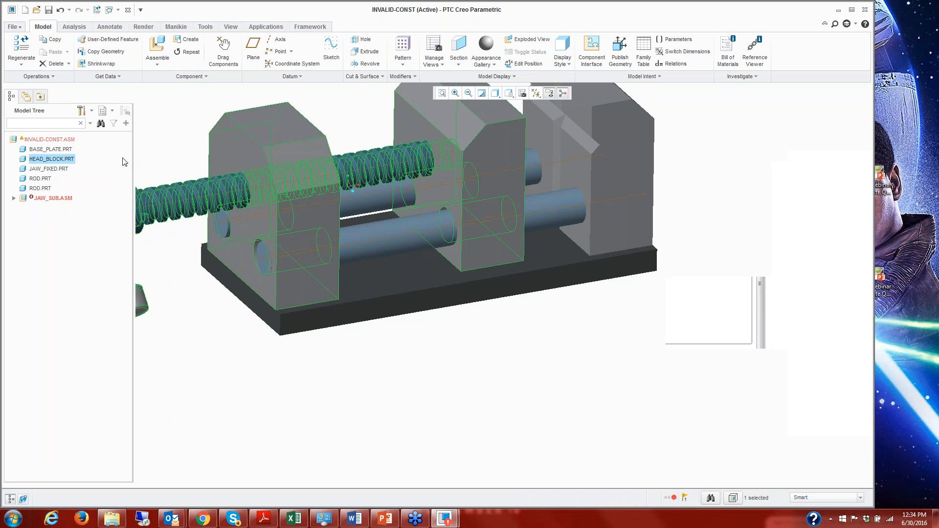
right_click(163, 108)
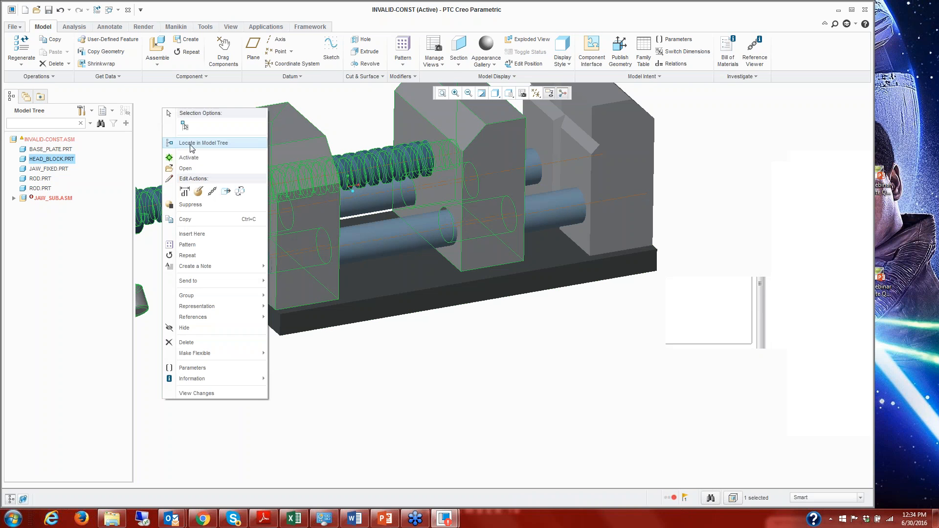
click(188, 158)
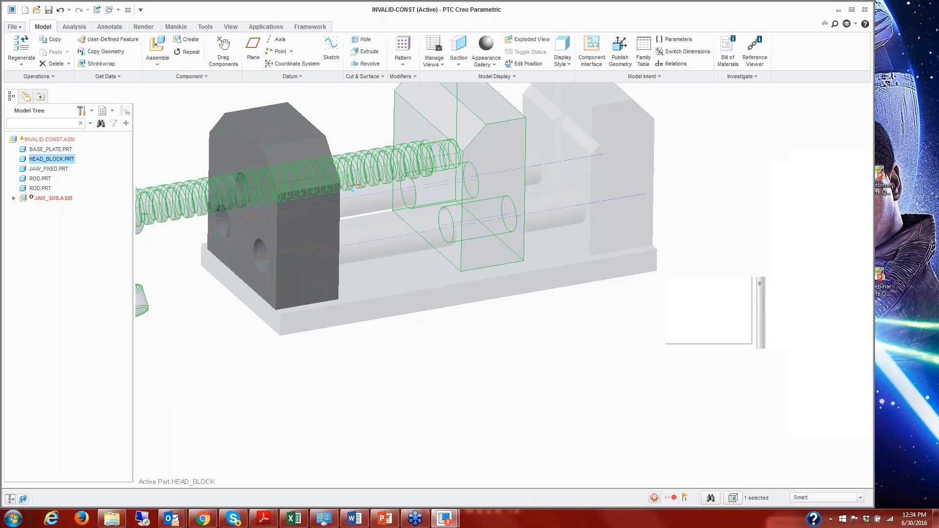
double_click(261, 261)
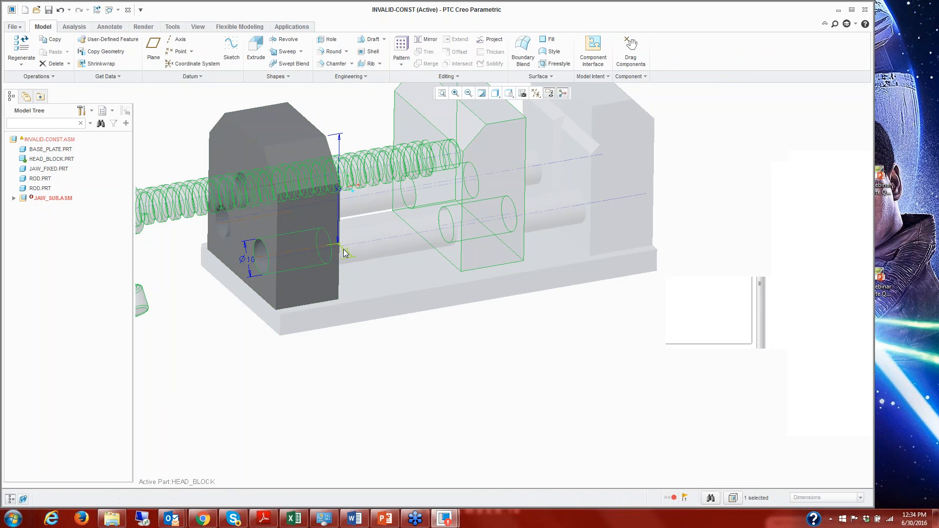
mouse_move(414, 518)
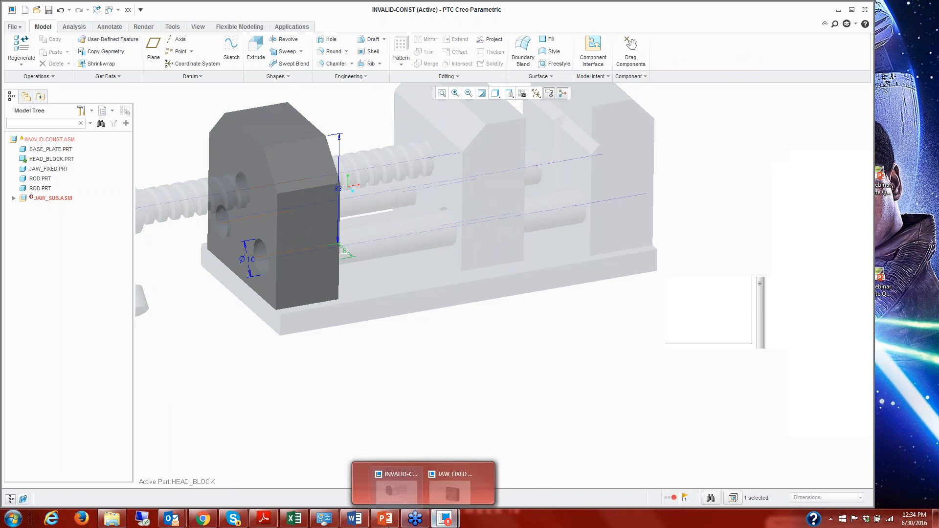
key(ctrl+g)
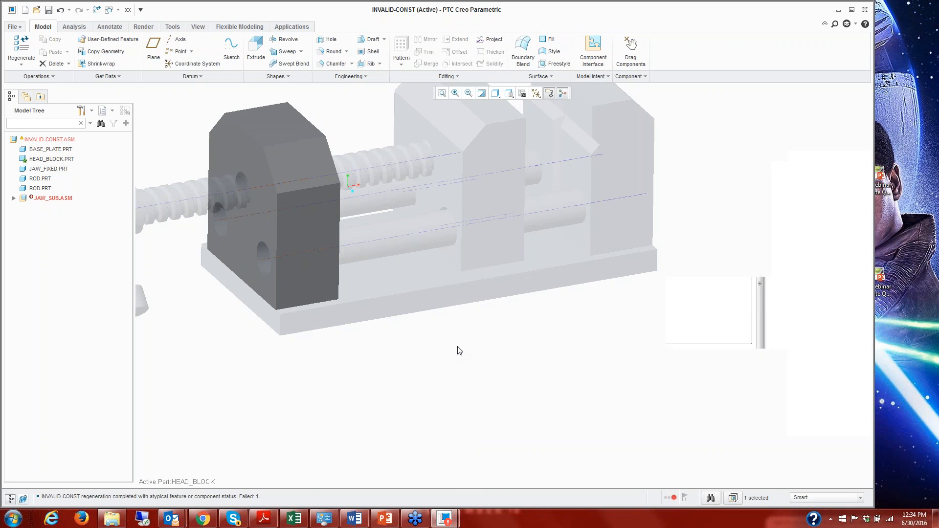
Return to the top-level assembly and activate the JAW_SLIDE part inside the JAW_SUB subassembly.
click(13, 198)
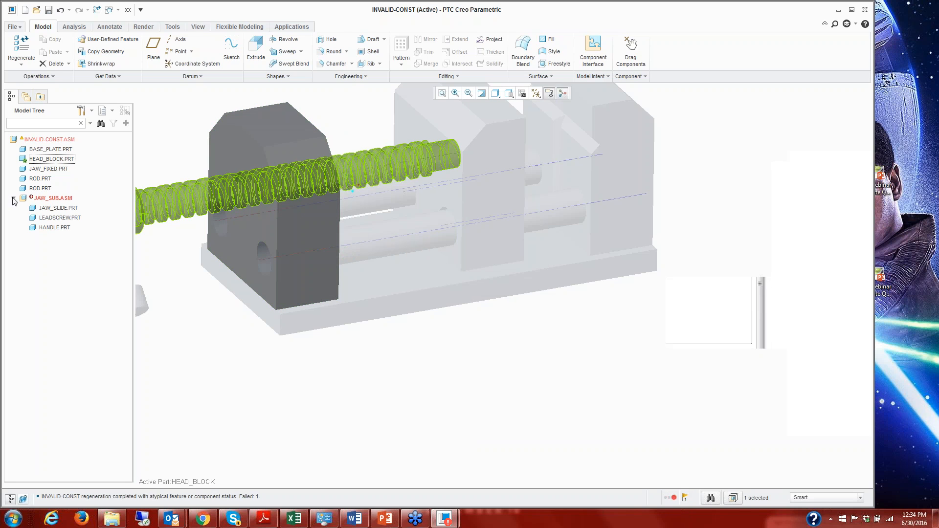
click(54, 208)
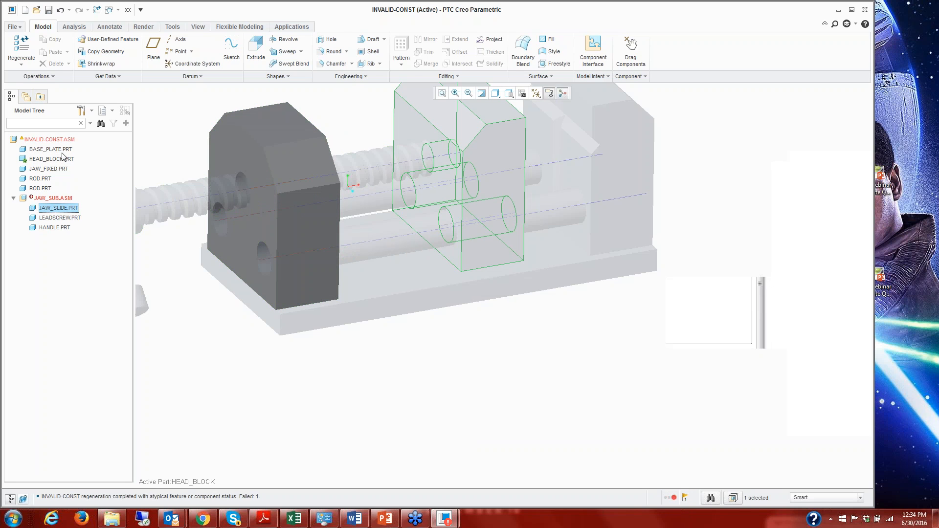
key(ctrl+a)
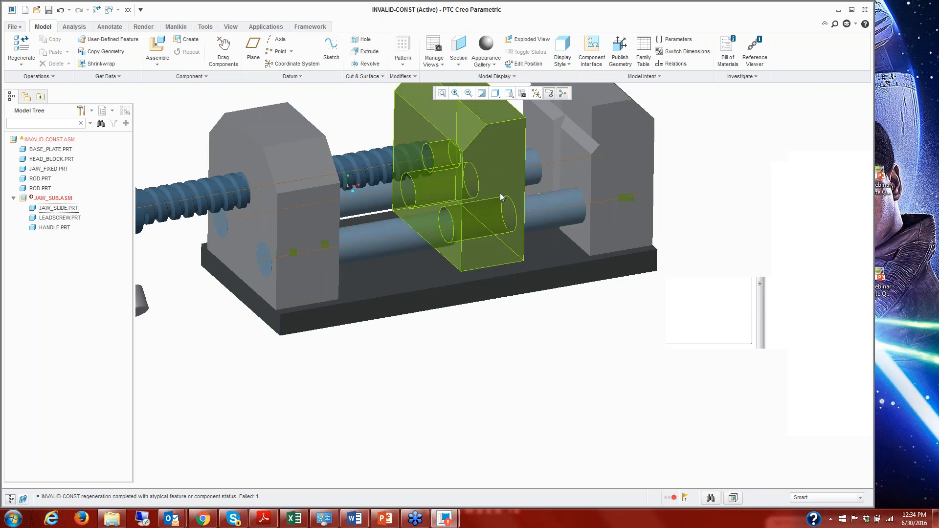
right_click(64, 209)
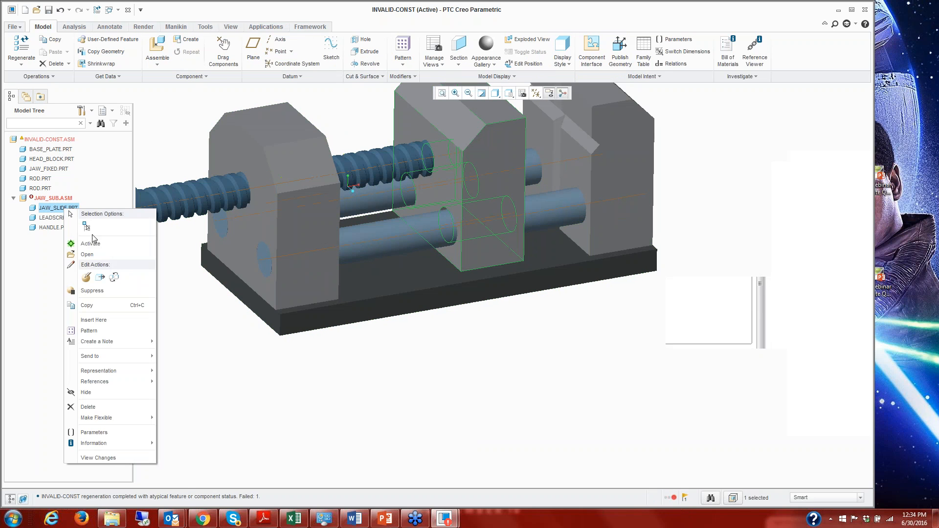
click(90, 244)
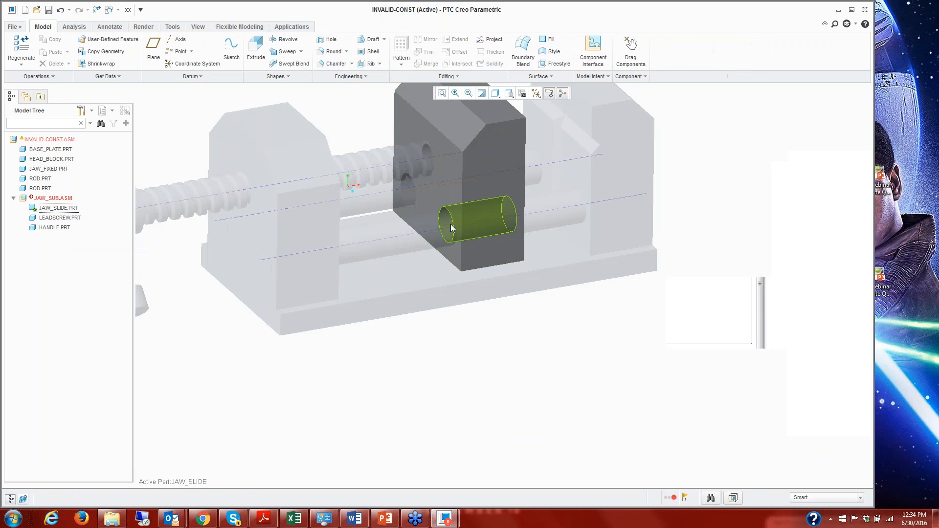
Set the front rod hole's horizontal offset on JAW_SLIDE to 8, regenerate and reactivate the top-level assembly.
right_click(450, 224)
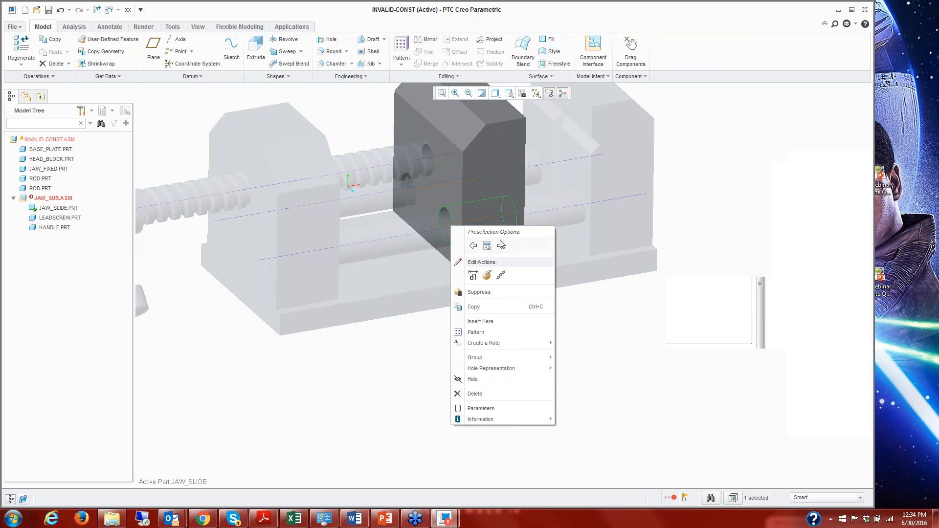
click(475, 273)
double_click(537, 217)
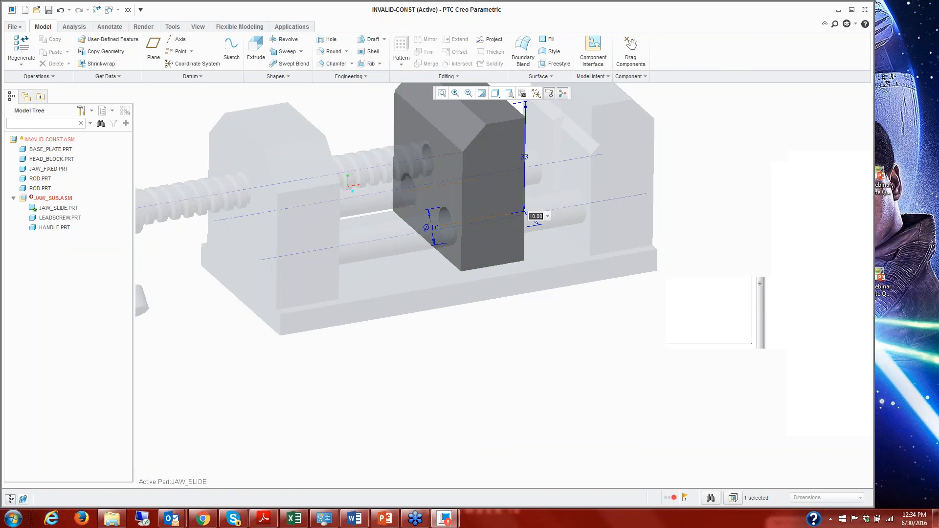
text(8)
key(Return)
key(ctrl+g)
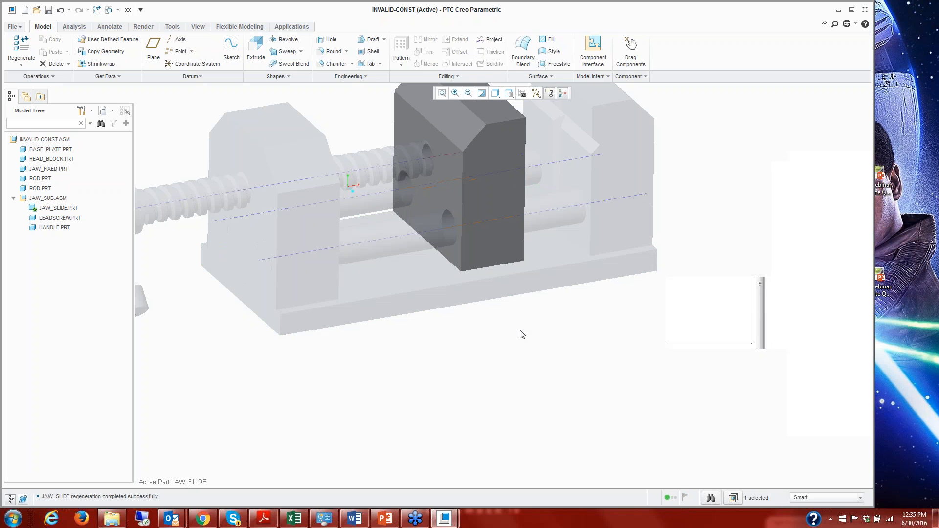
key(ctrl+a)
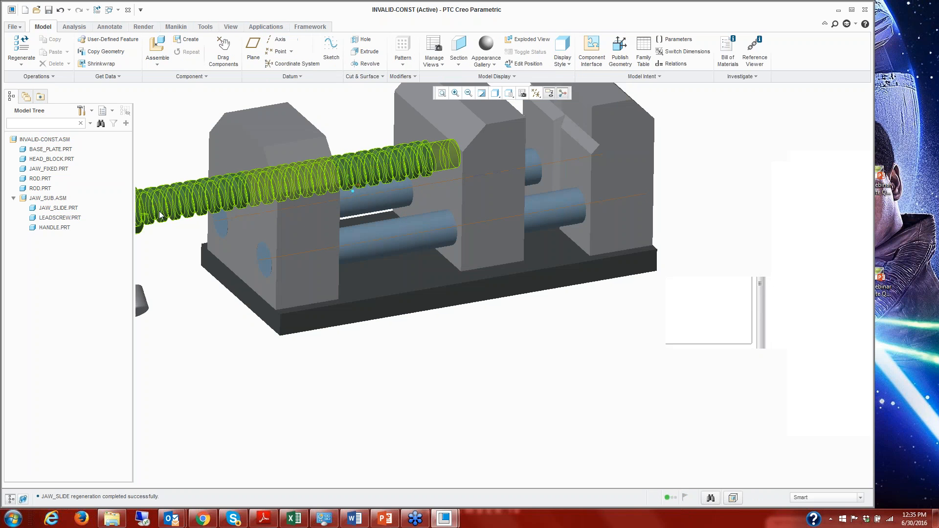
Redefine the first ROD's placement by enabling its disabled Coincident constraint to the HEAD_BLOCK hole surface, and accept the definition.
right_click(44, 179)
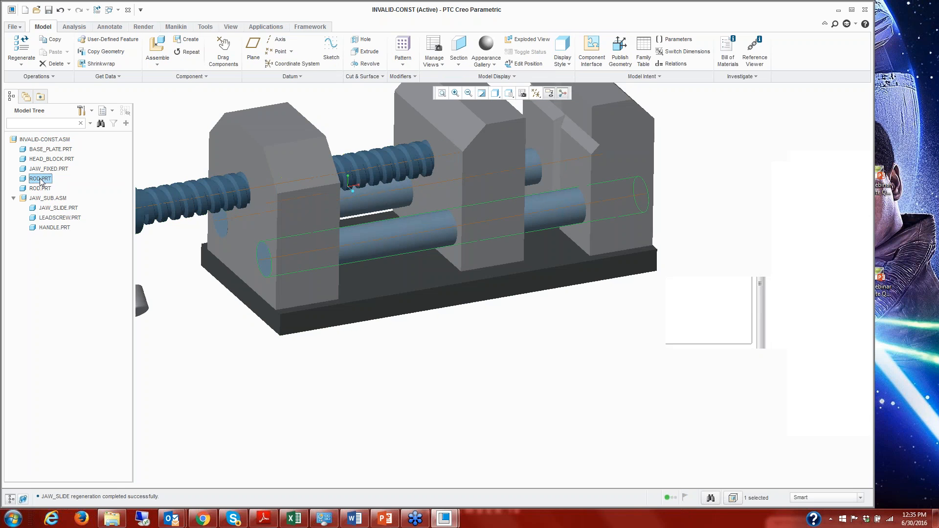
click(62, 248)
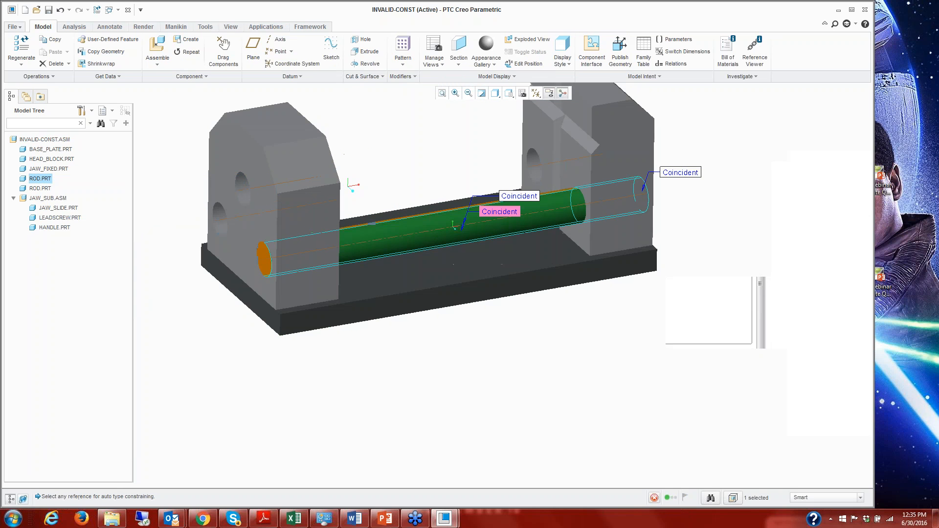
click(61, 78)
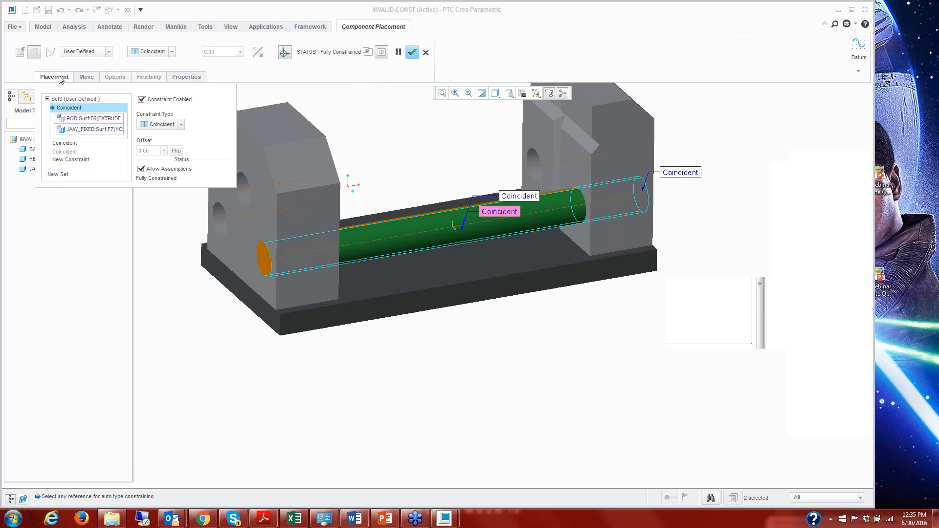
click(69, 152)
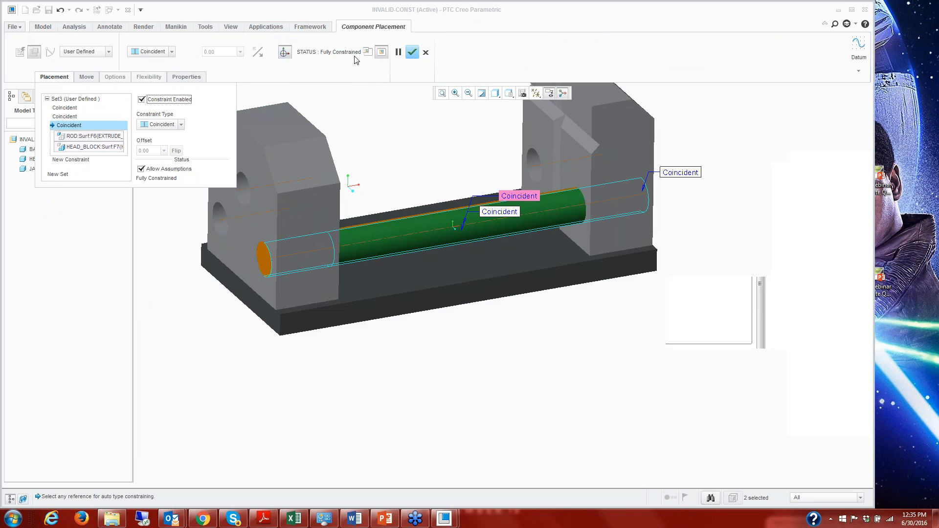
click(412, 53)
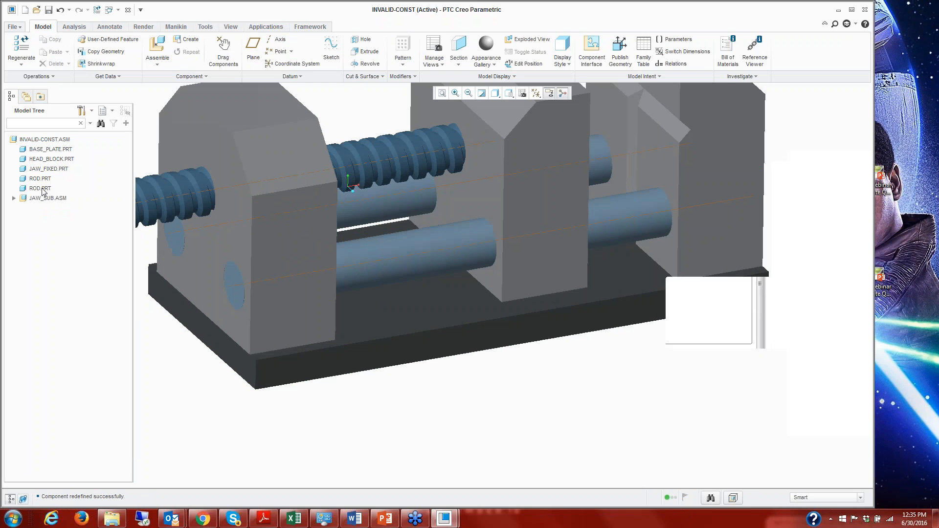
Redefine the second ROD's placement by enabling its disabled Coincident constraint to the HEAD_BLOCK hole surface, and accept the definition.
click(41, 188)
right_click(41, 189)
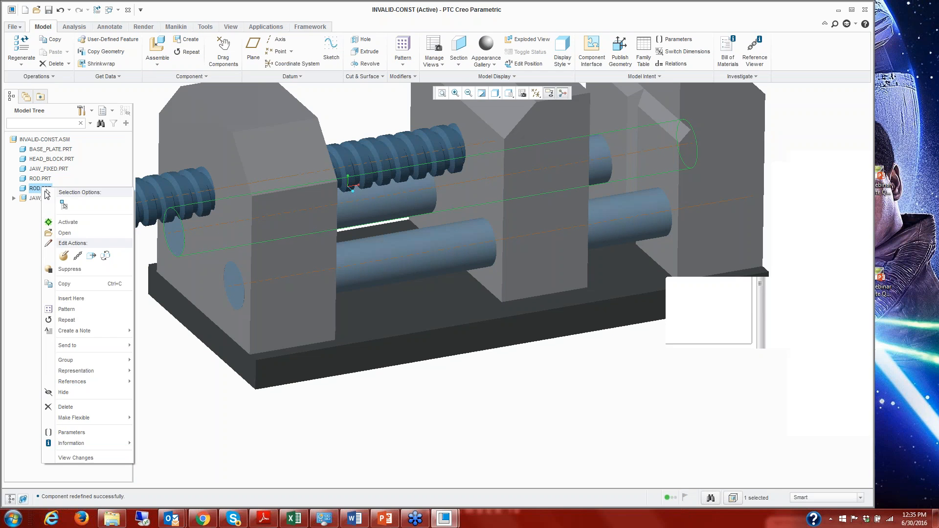
click(74, 252)
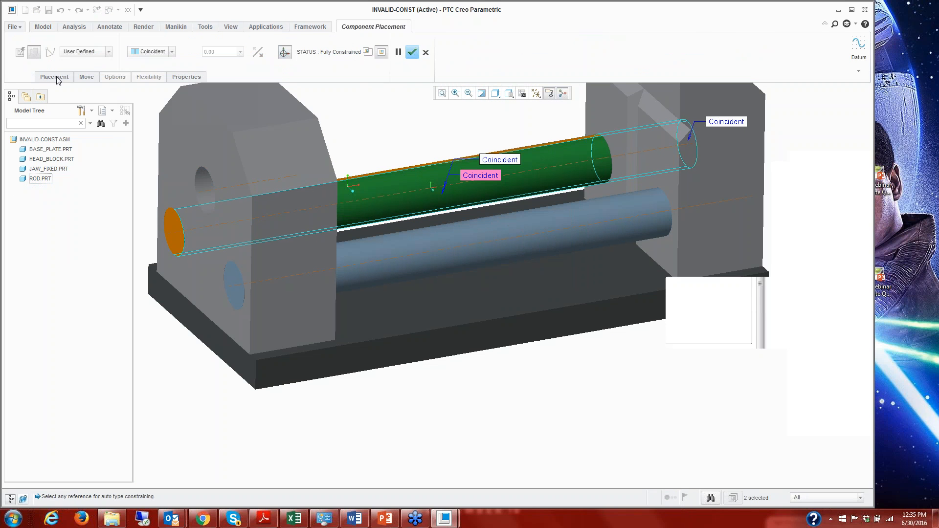
click(60, 77)
click(64, 152)
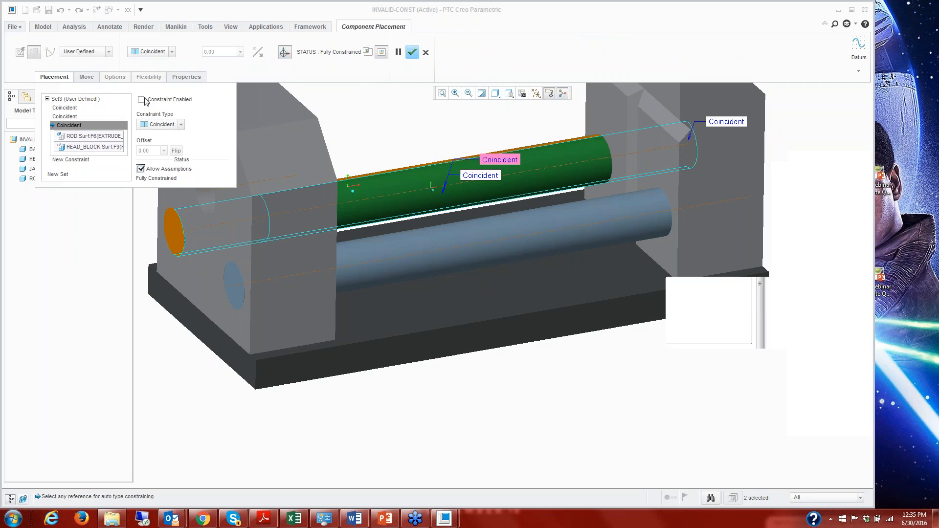
click(414, 53)
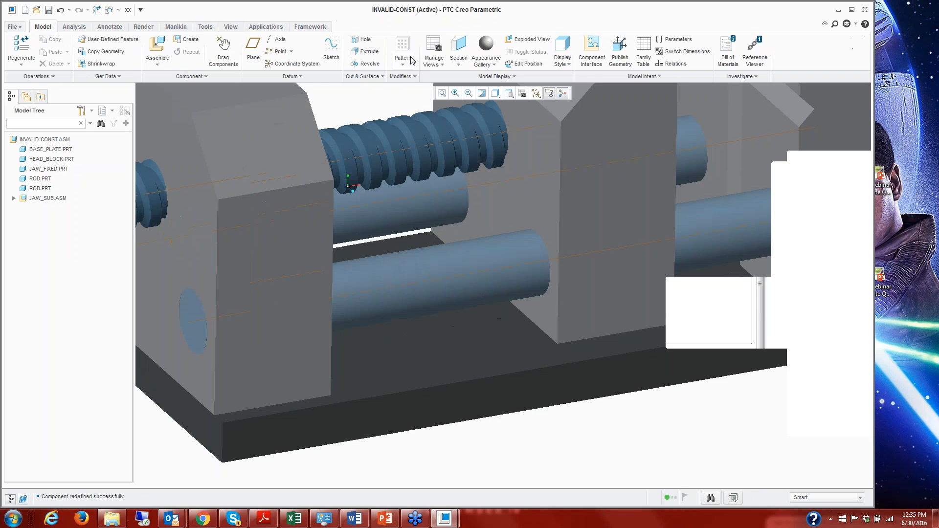
scroll(428, 233, down, 3)
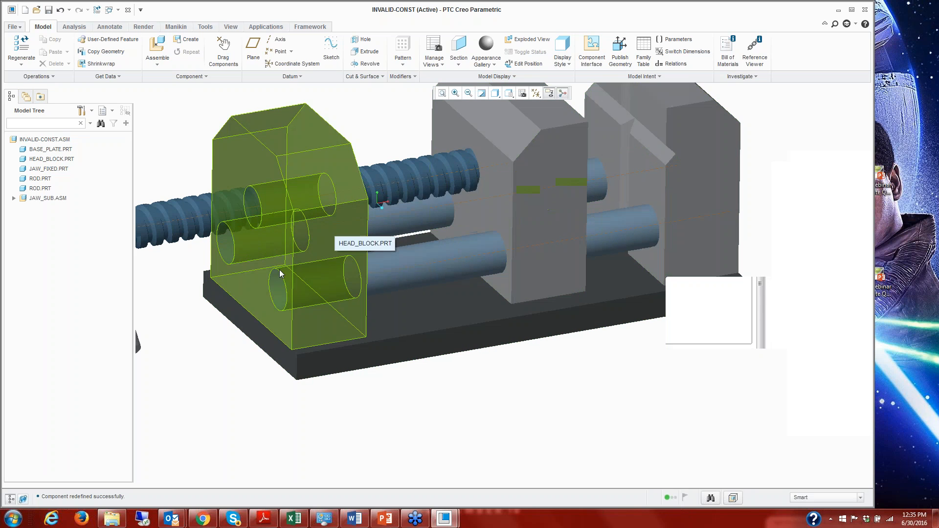
scroll(280, 269, down, 4)
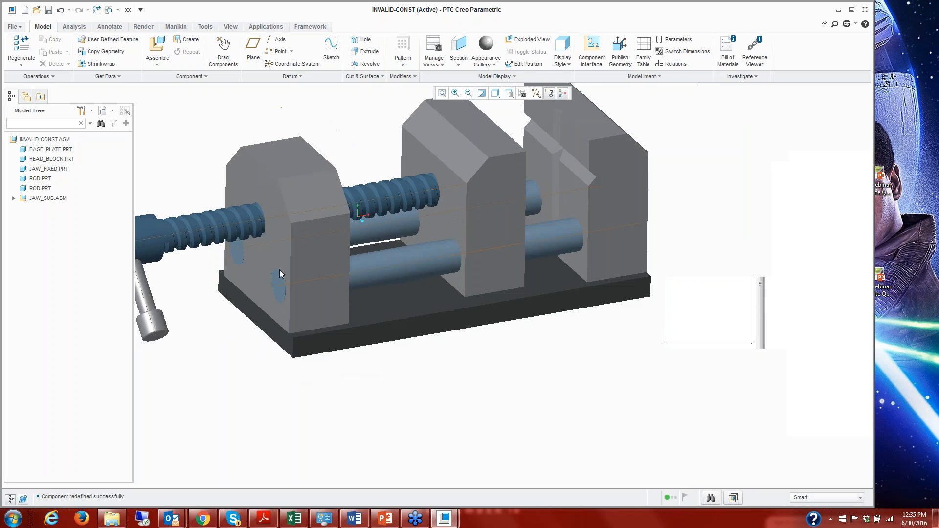
middle_drag(280, 270, 375, 275)
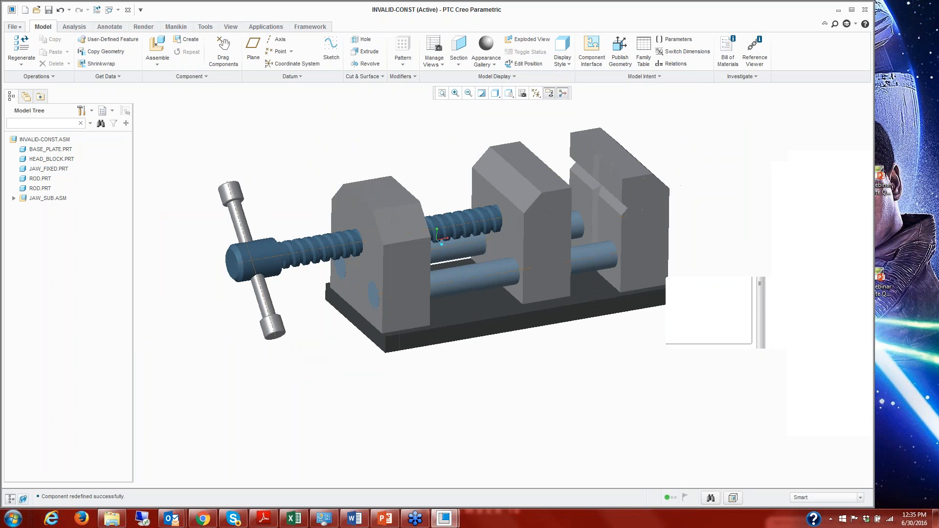